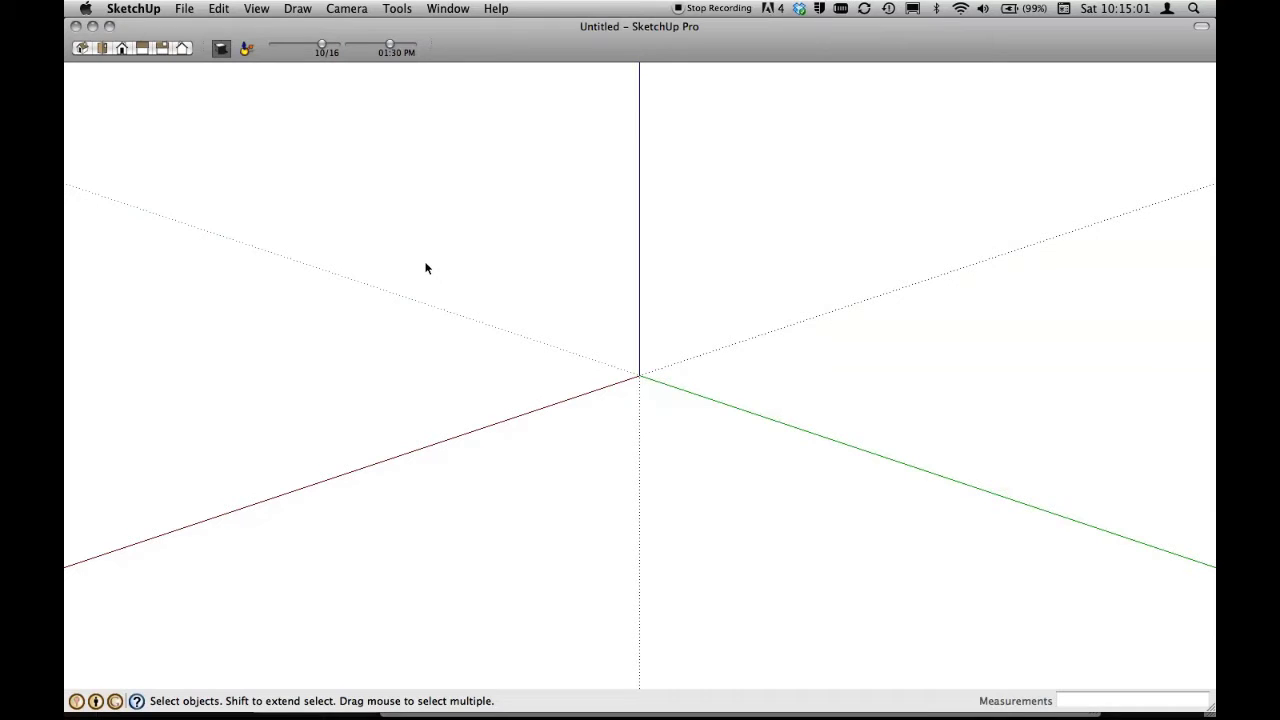
Draw two overlapping rectangles on the ground plane.
key(r)
click(286, 360)
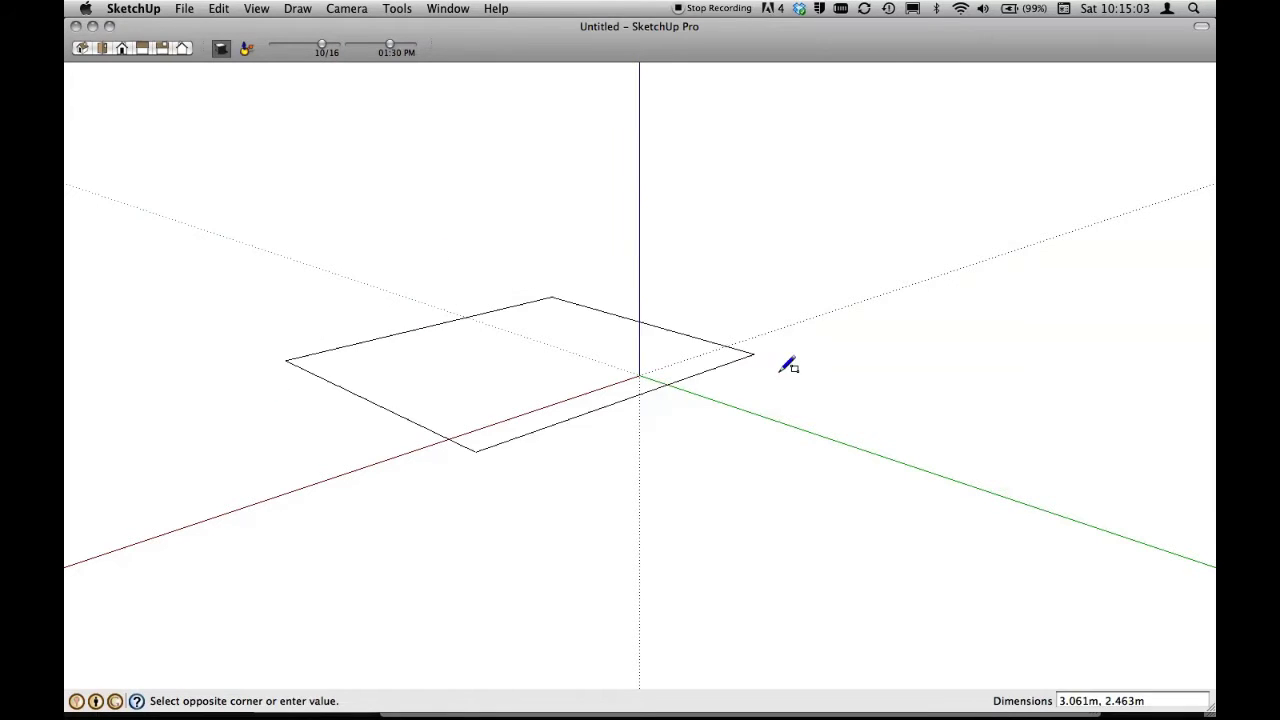
click(926, 412)
click(543, 379)
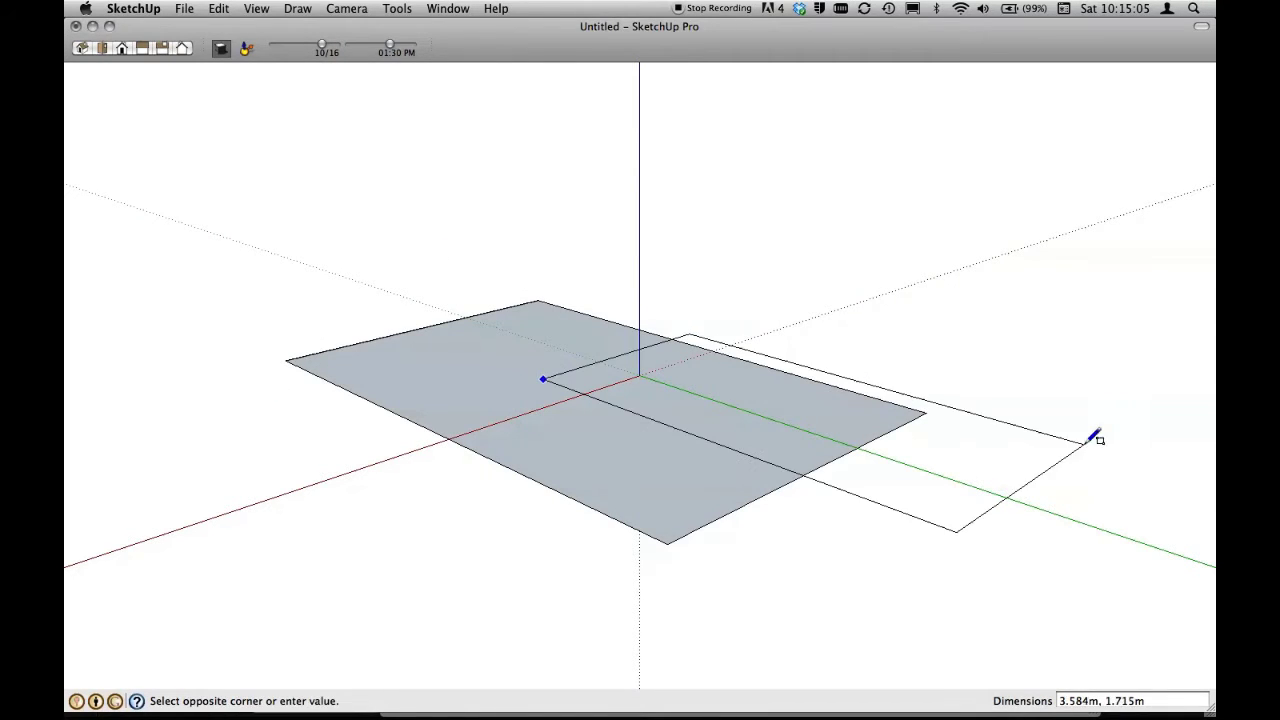
click(1112, 408)
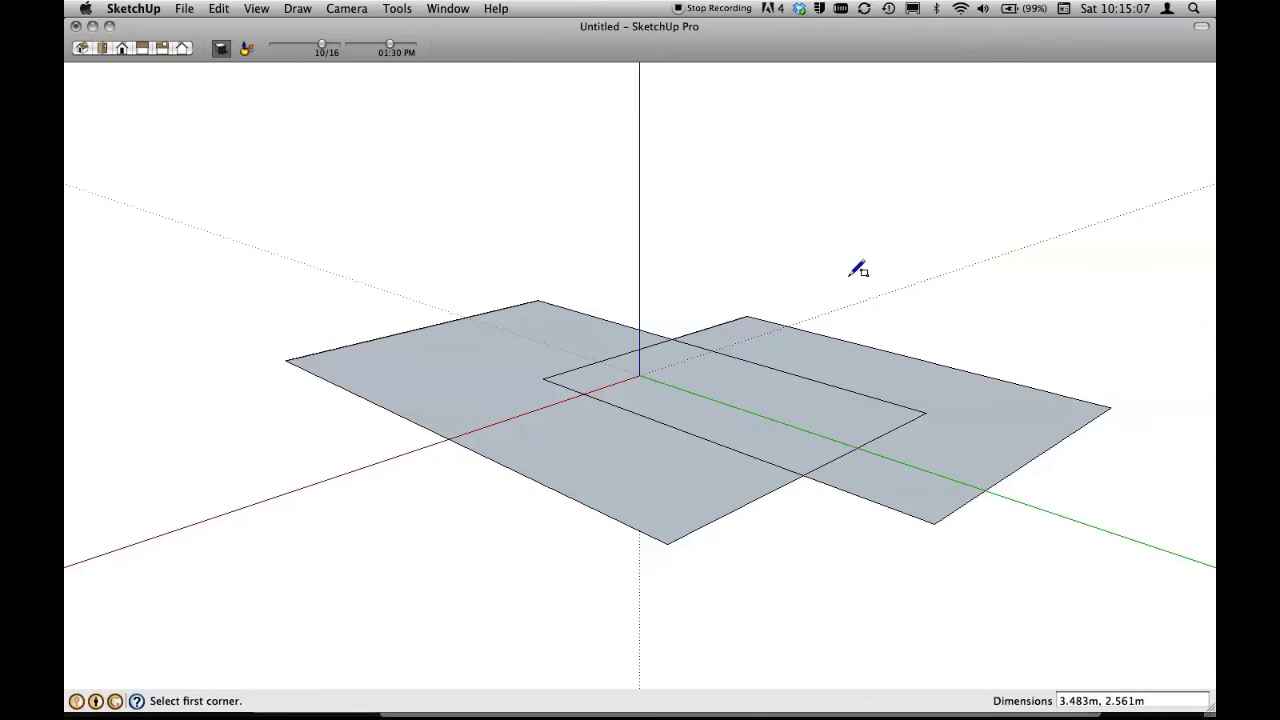
Push/pull the middle, left and right faces to different heights, then push the right block's front face in.
key(p)
drag(783, 409, 783, 190)
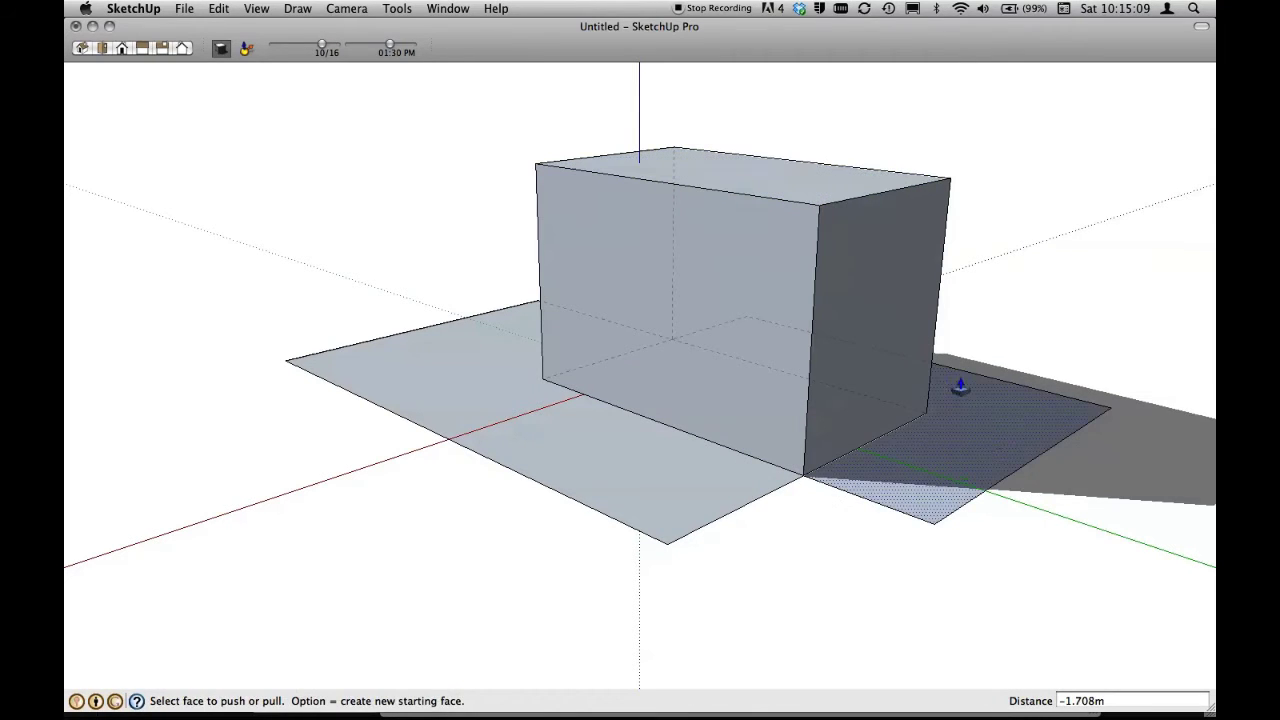
mouse_move(640, 518)
mouse_down()
mouse_move(638, 341)
mouse_move(623, 297)
mouse_up()
drag(929, 434, 929, 357)
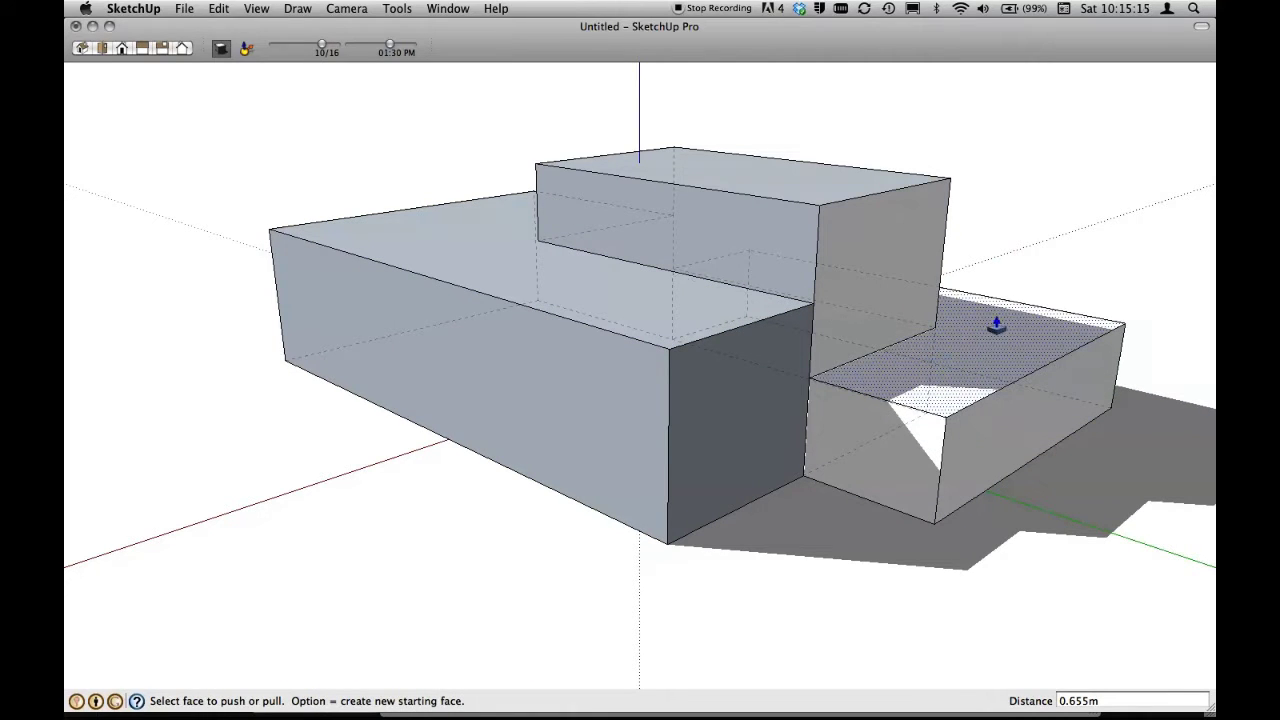
mouse_move(980, 334)
middle_down()
mouse_move(608, 457)
mouse_move(831, 400)
mouse_move(716, 388)
mouse_move(654, 363)
mouse_move(689, 369)
middle_up()
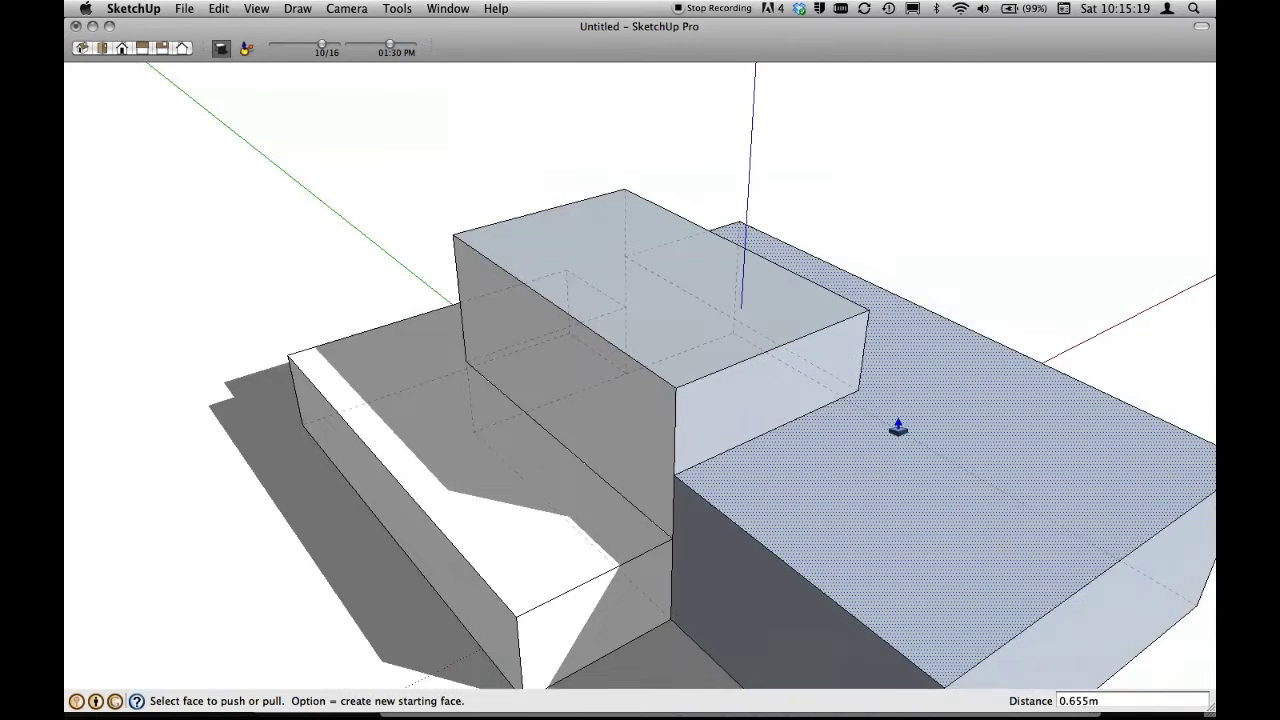
scroll(897, 427, down, 2)
mouse_move(897, 427)
middle_down()
mouse_move(934, 460)
mouse_move(723, 297)
mouse_move(995, 392)
mouse_move(849, 280)
mouse_move(840, 347)
middle_up()
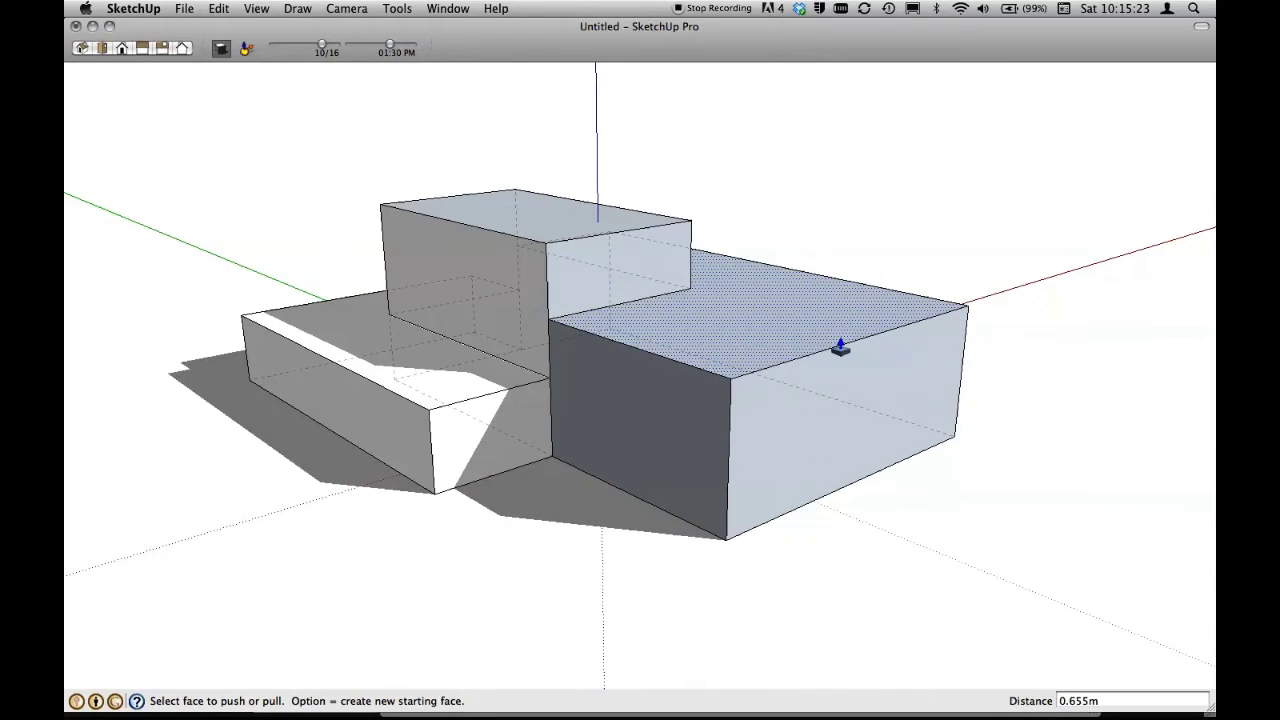
drag(857, 440, 868, 455)
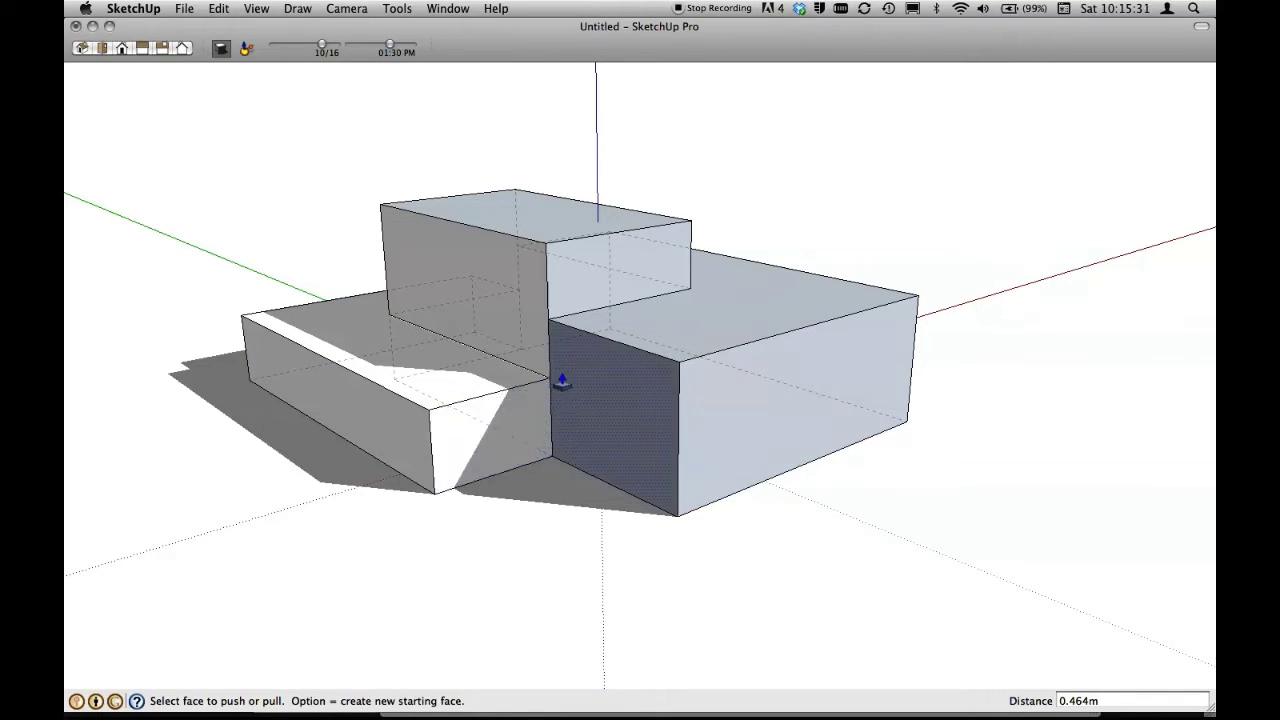
mouse_move(549, 391)
middle_down()
mouse_move(677, 394)
mouse_move(697, 417)
middle_up()
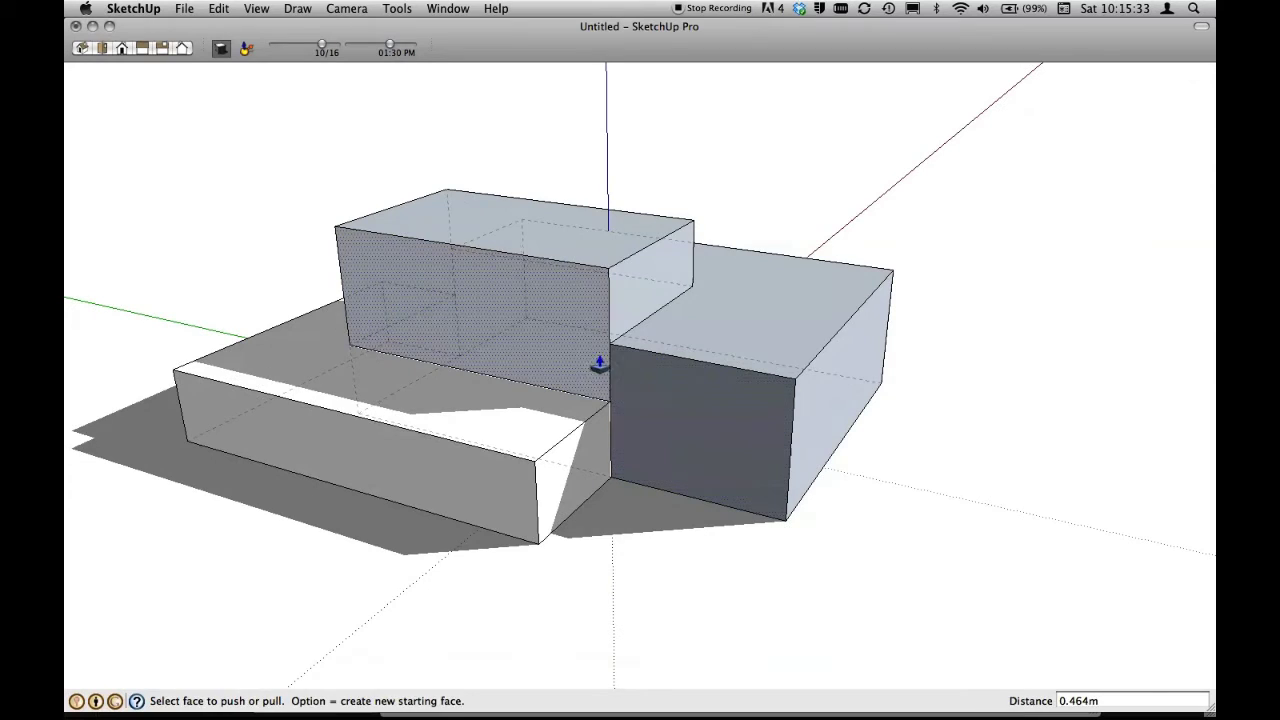
mouse_move(591, 343)
middle_down()
mouse_move(691, 320)
mouse_move(686, 337)
mouse_move(817, 327)
mouse_move(757, 323)
middle_up()
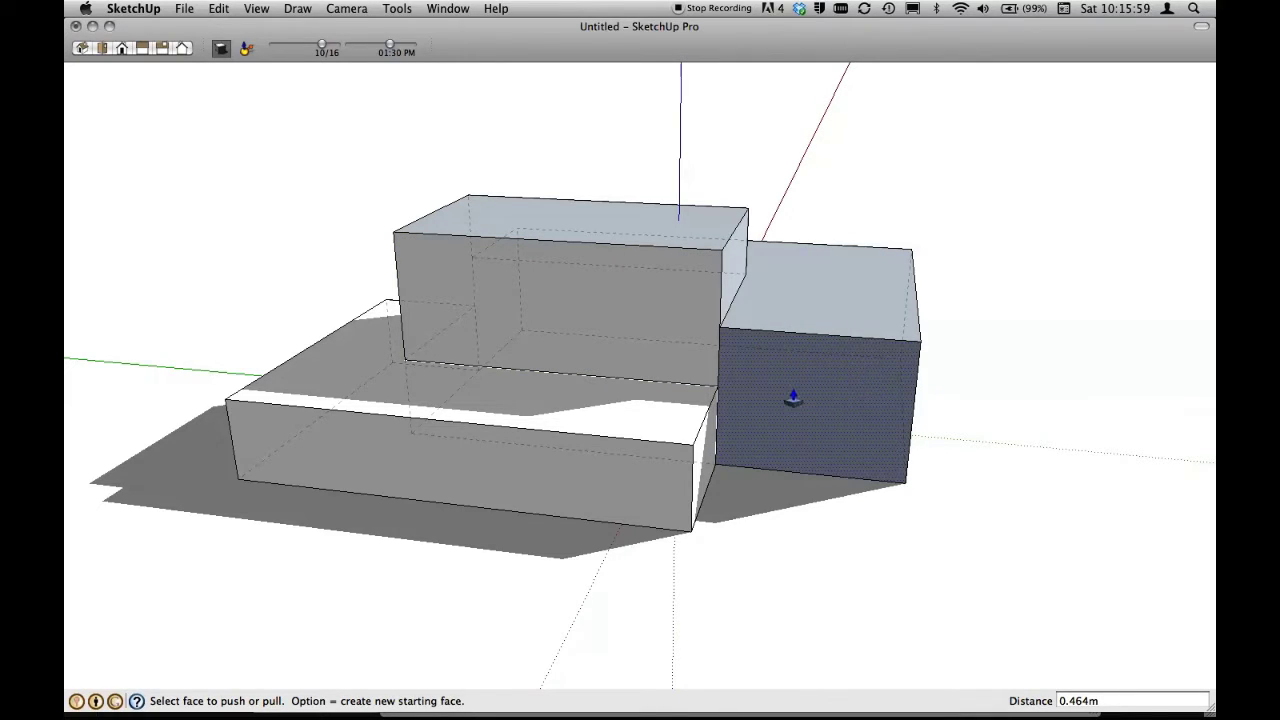
mouse_move(800, 395)
middle_down()
mouse_move(857, 423)
mouse_move(955, 405)
mouse_move(790, 461)
mouse_move(766, 449)
mouse_move(843, 449)
mouse_move(835, 408)
middle_up()
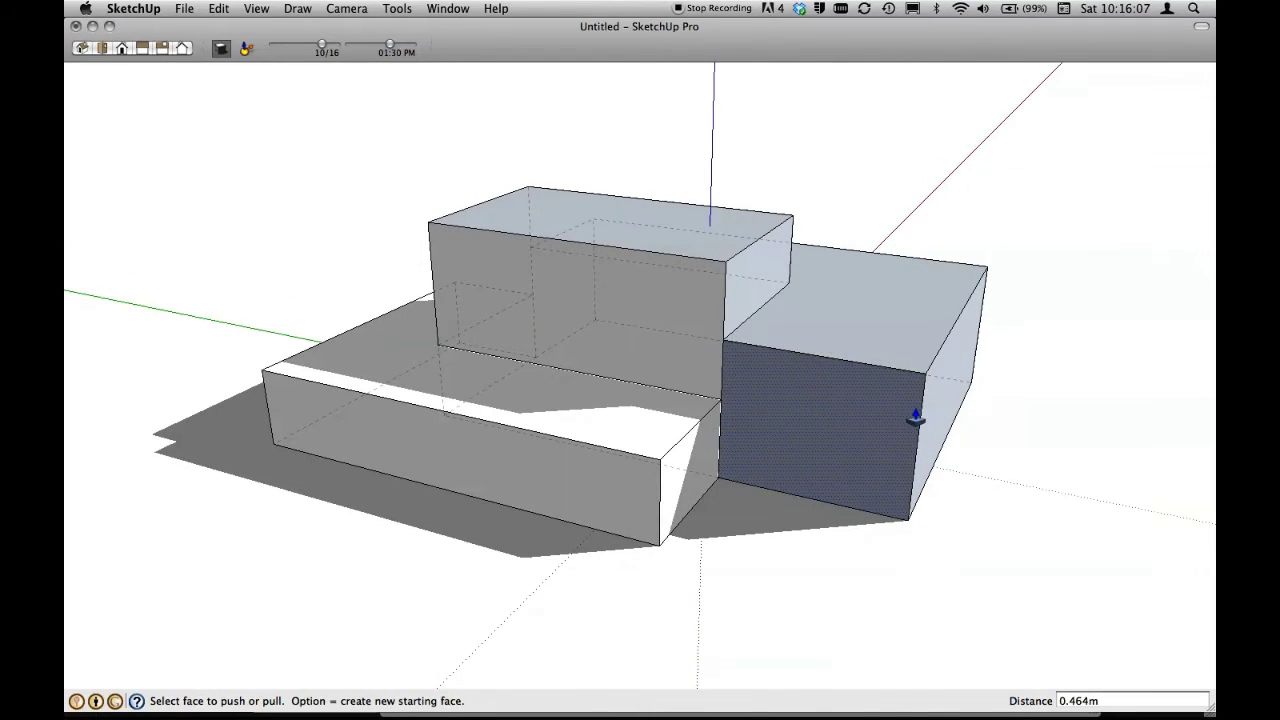
middle_drag(966, 423, 964, 397)
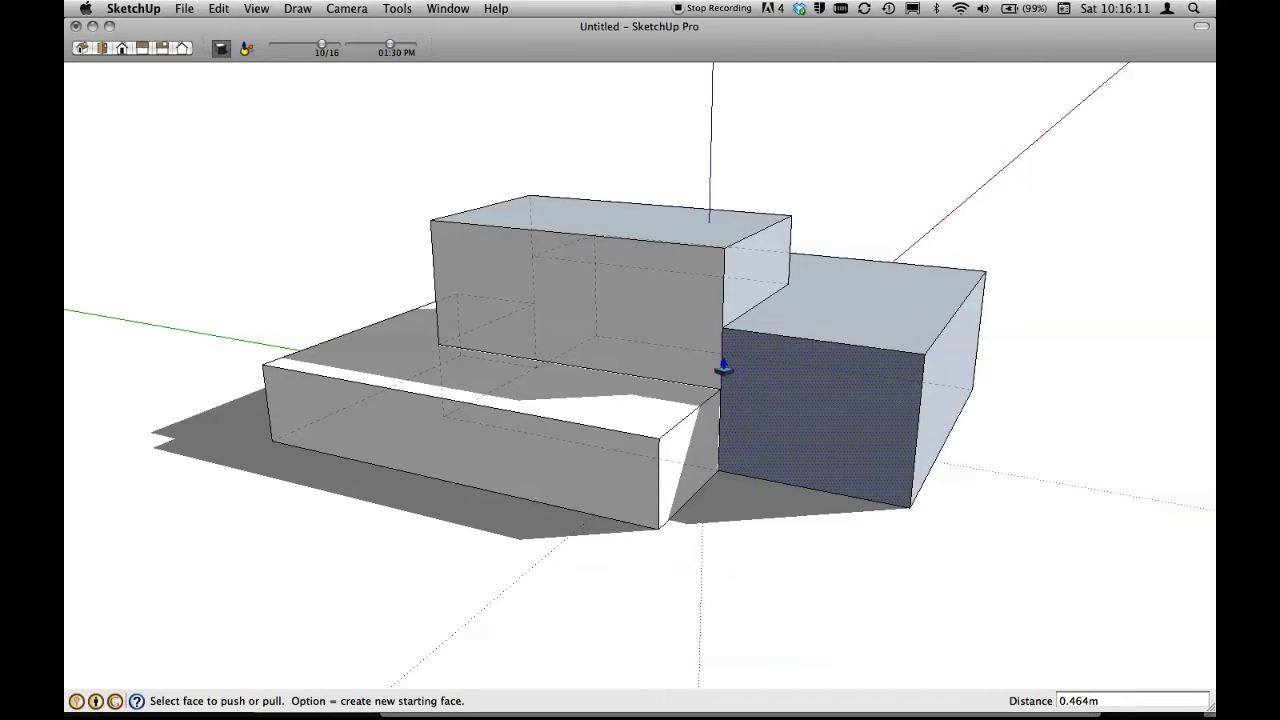
mouse_move(831, 421)
middle_down()
mouse_move(846, 463)
mouse_move(883, 477)
mouse_move(820, 489)
mouse_move(766, 449)
mouse_move(817, 467)
mouse_move(814, 457)
middle_up()
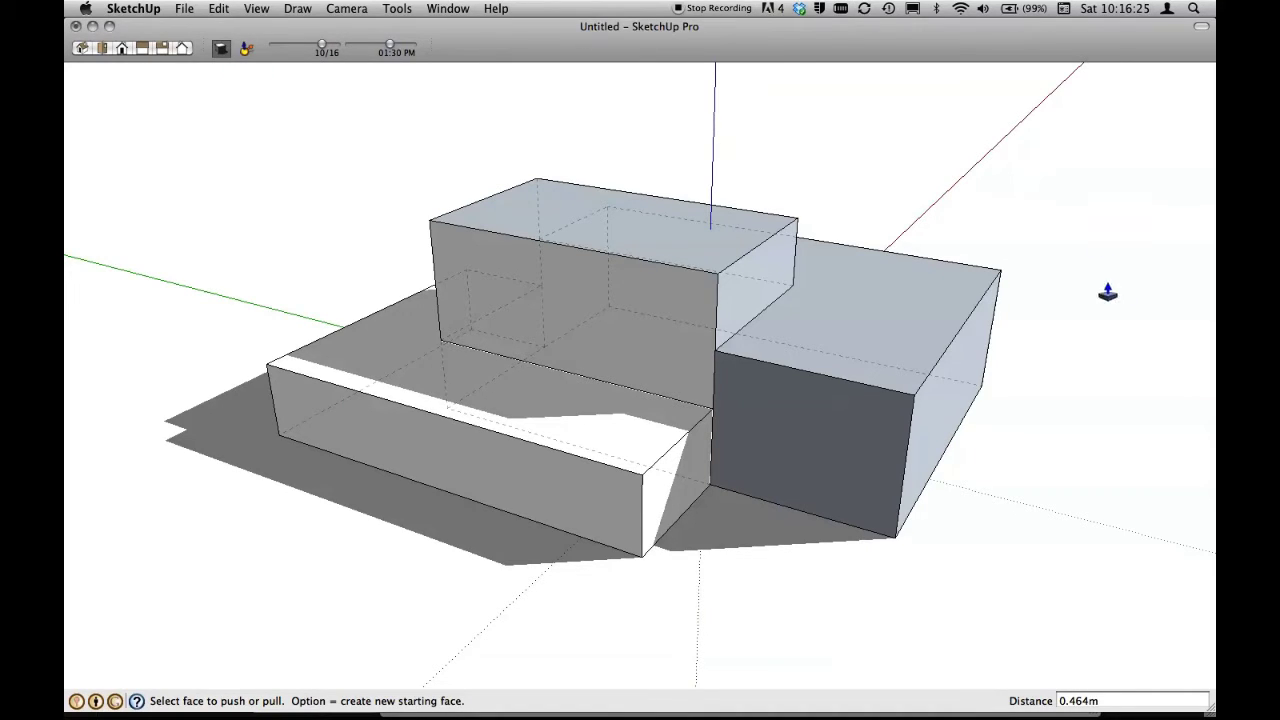
click(455, 12)
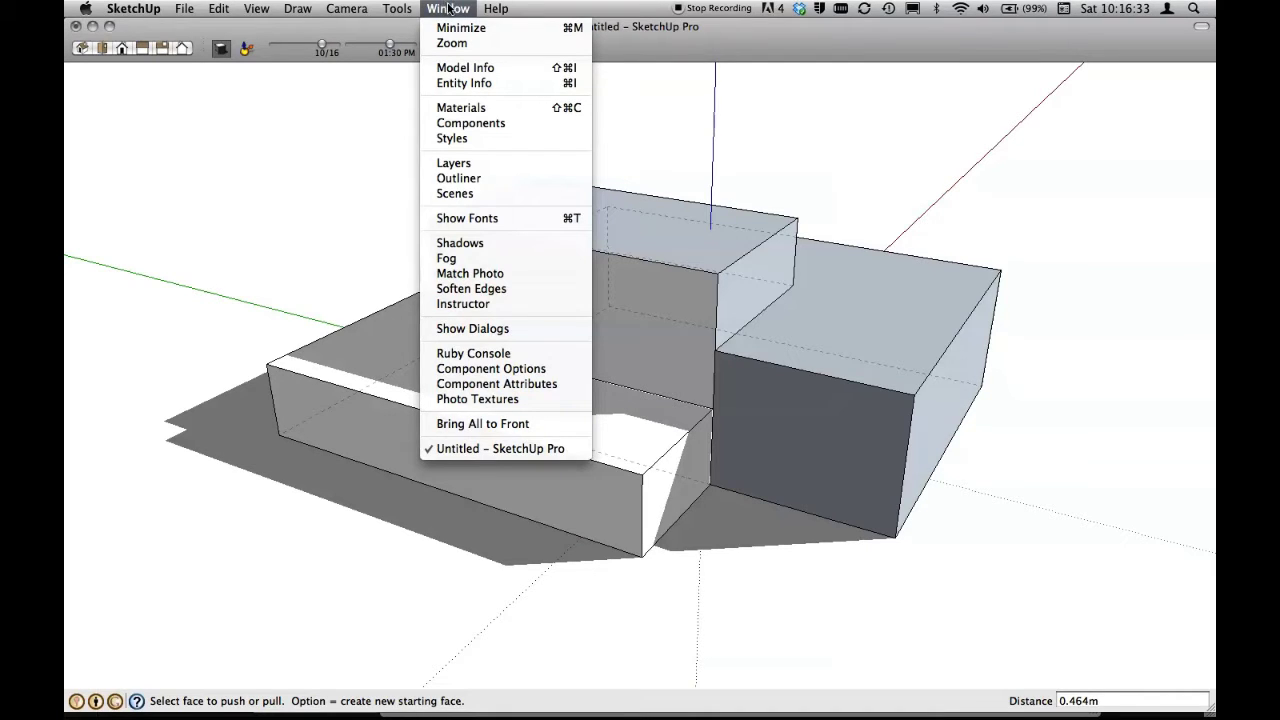
mouse_move(288, 28)
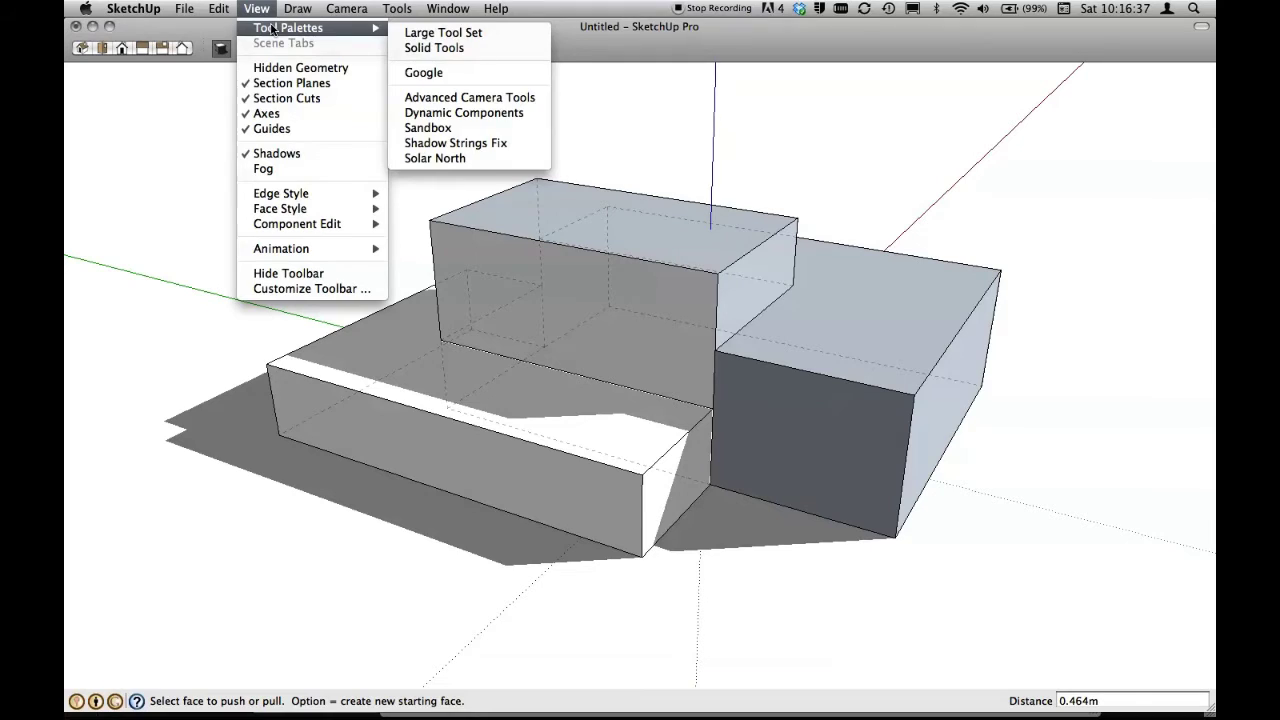
click(271, 13)
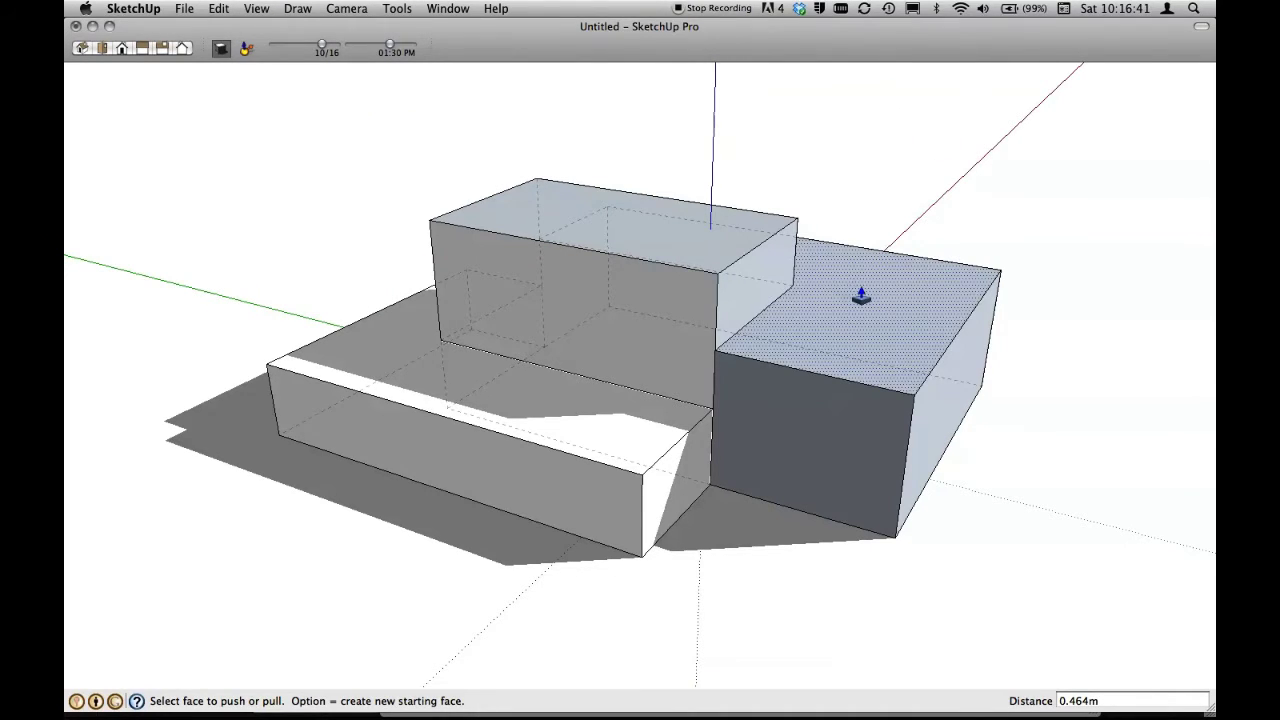
Erase the vertical seam edges on both walls where the tall box meets the right box.
key(e)
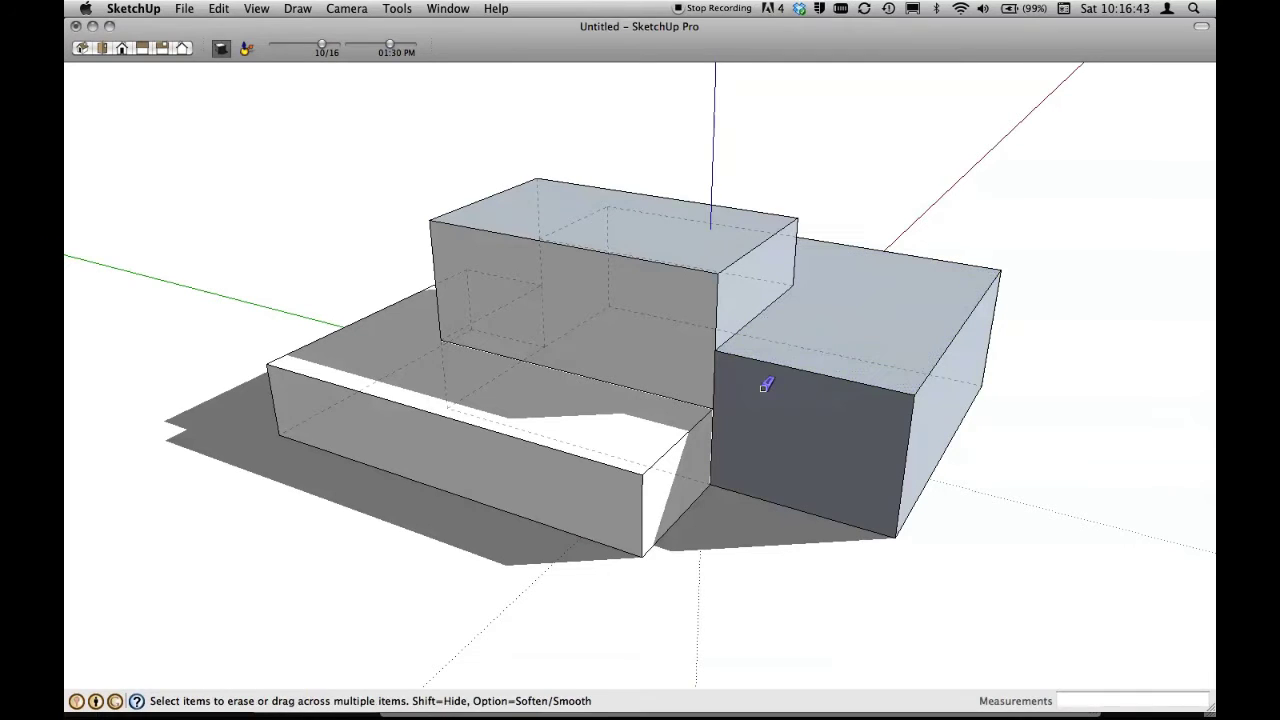
click(717, 374)
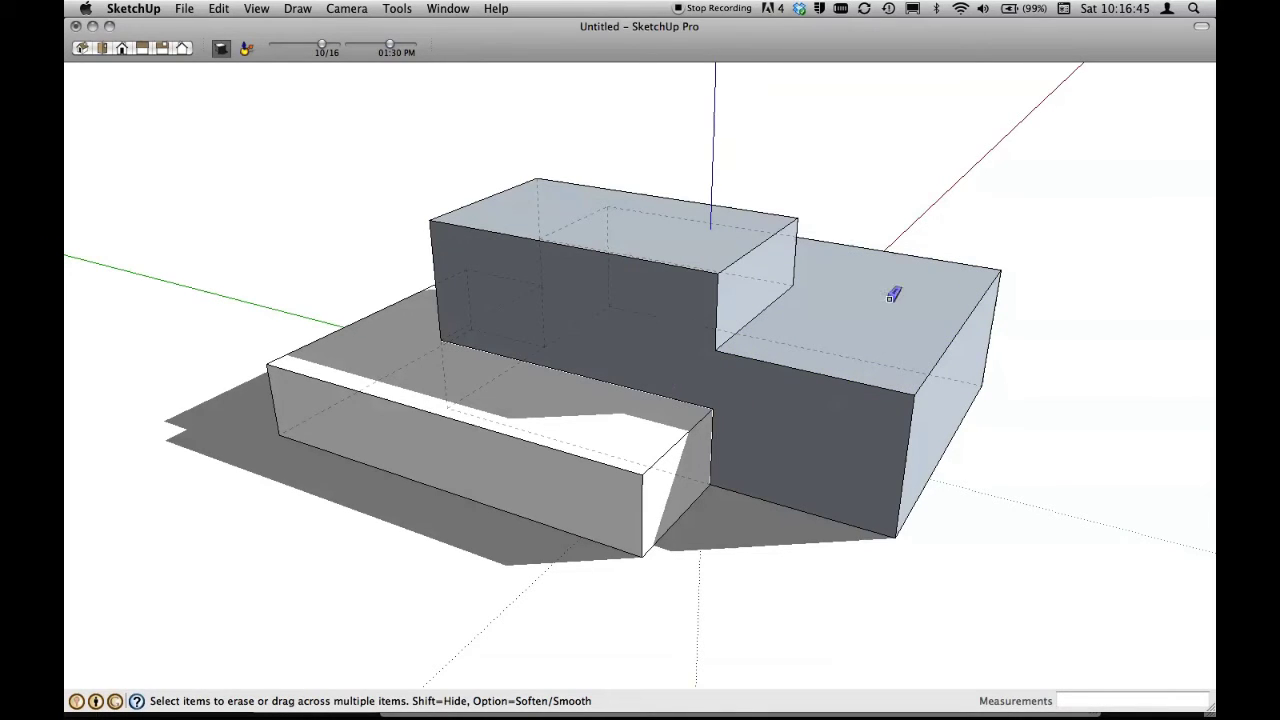
mouse_move(694, 371)
middle_down()
mouse_move(914, 341)
mouse_move(1008, 313)
middle_up()
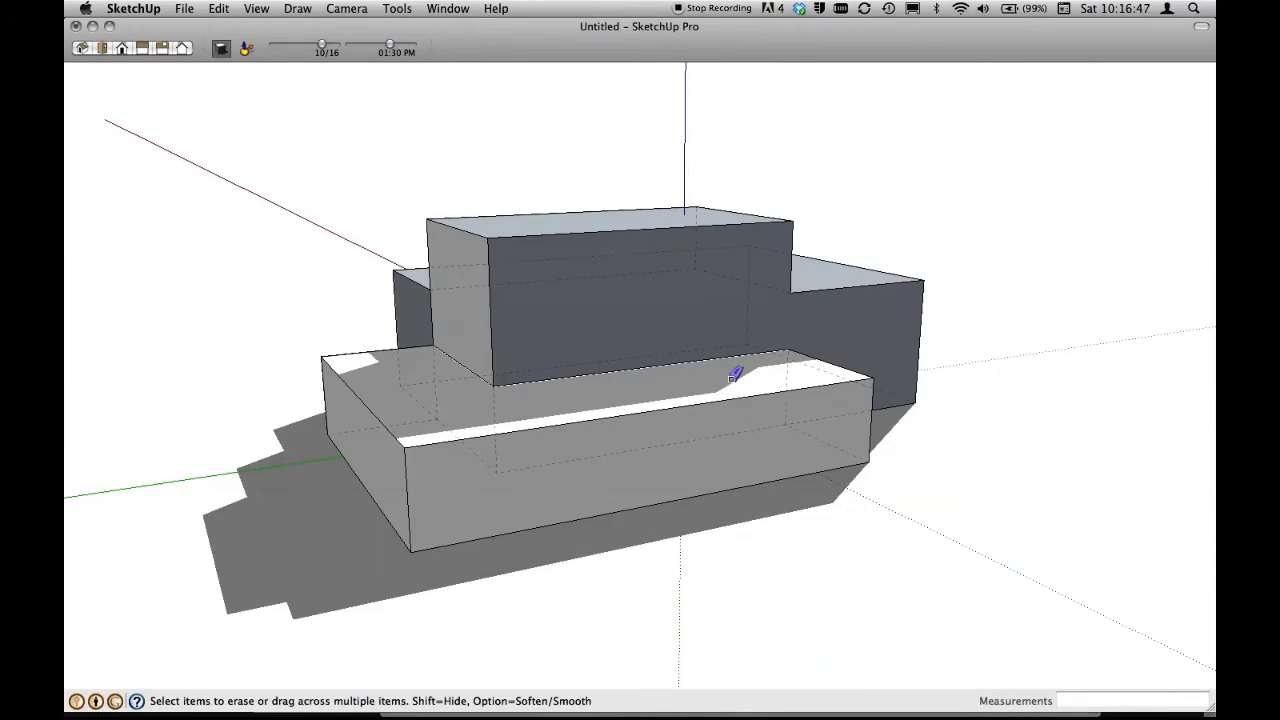
mouse_move(629, 442)
middle_down()
mouse_move(757, 457)
mouse_move(614, 403)
middle_up()
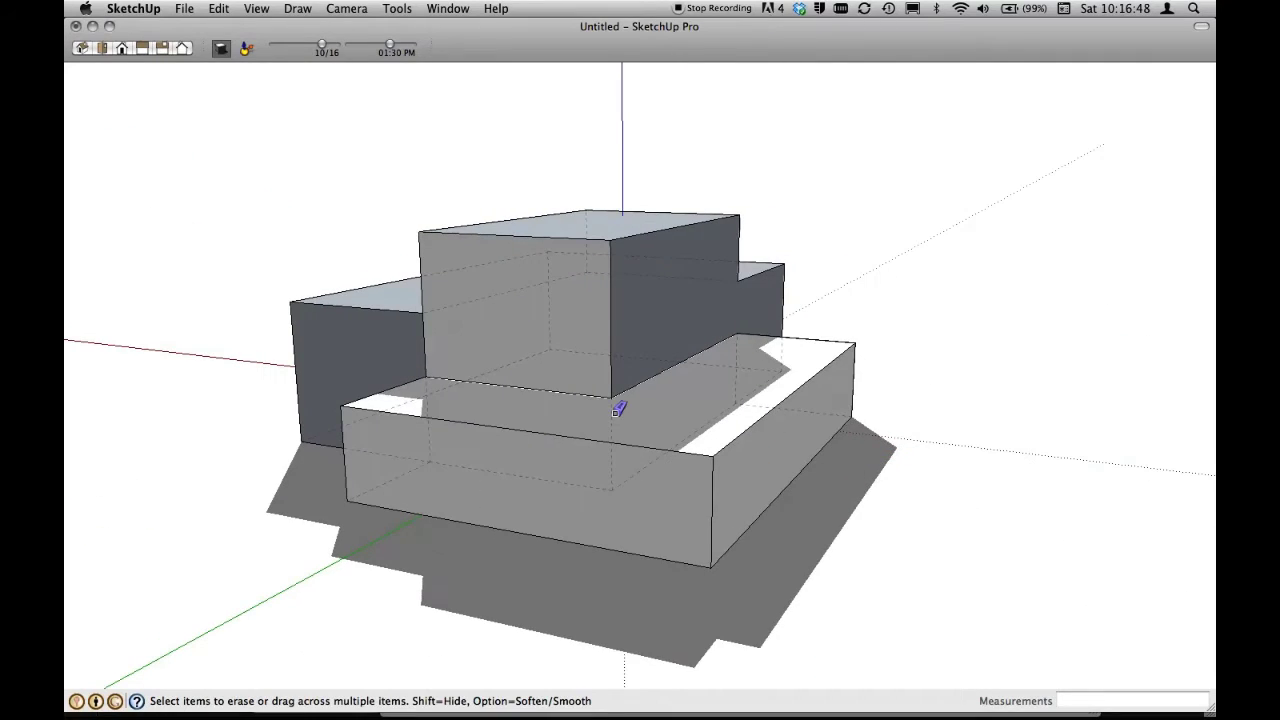
click(425, 343)
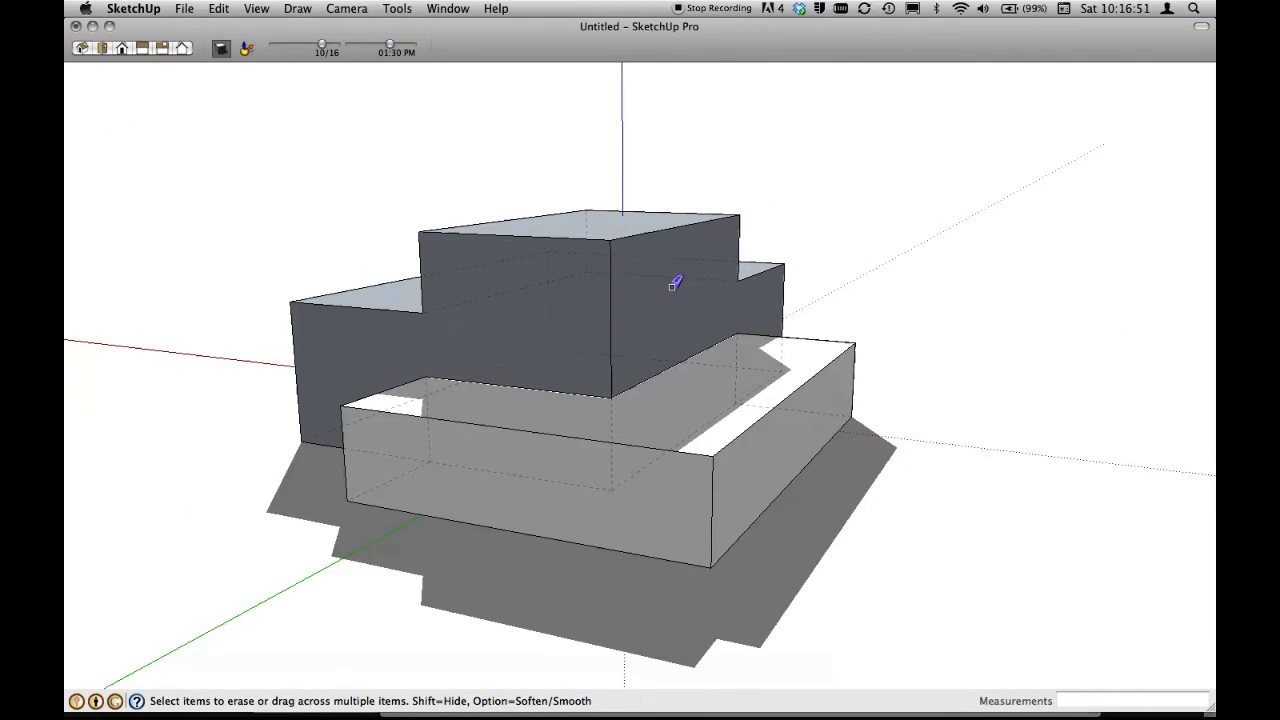
mouse_move(743, 377)
middle_down()
mouse_move(754, 403)
mouse_move(694, 461)
middle_up()
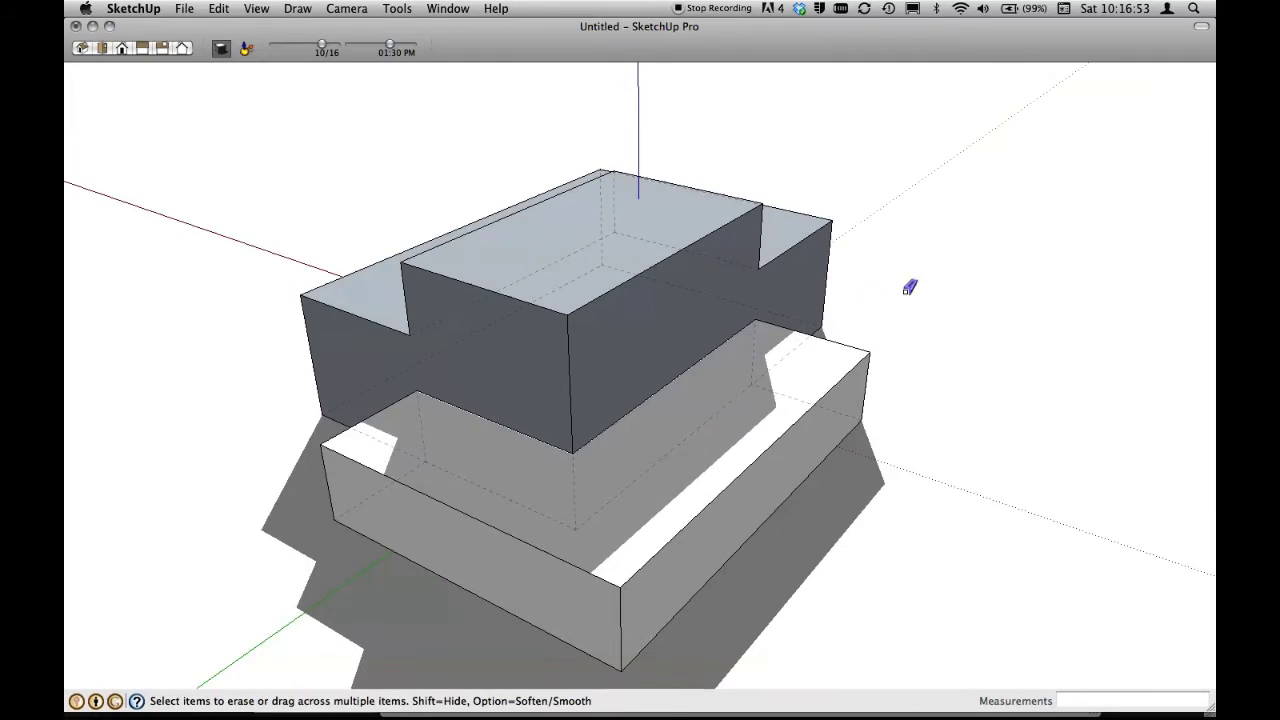
mouse_move(909, 286)
middle_down()
mouse_move(700, 374)
mouse_move(963, 300)
mouse_move(732, 396)
mouse_move(706, 388)
middle_up()
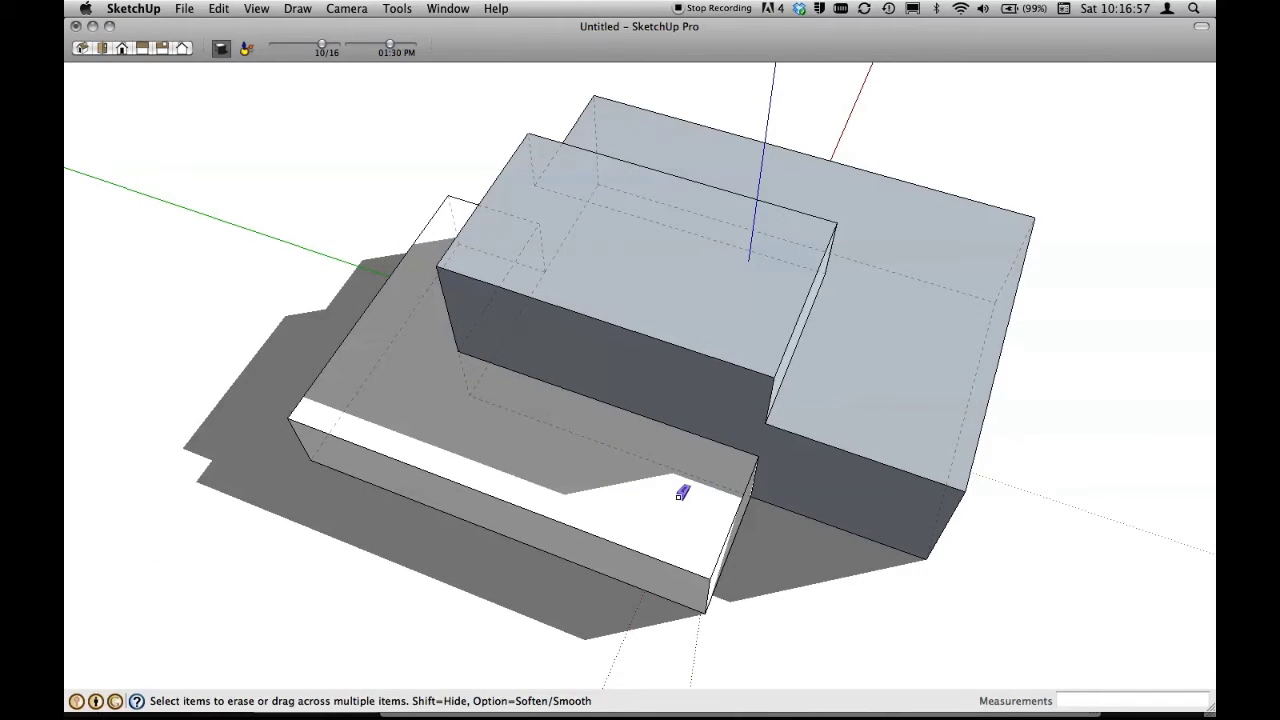
mouse_move(818, 447)
middle_down()
mouse_move(818, 328)
mouse_move(774, 240)
middle_up()
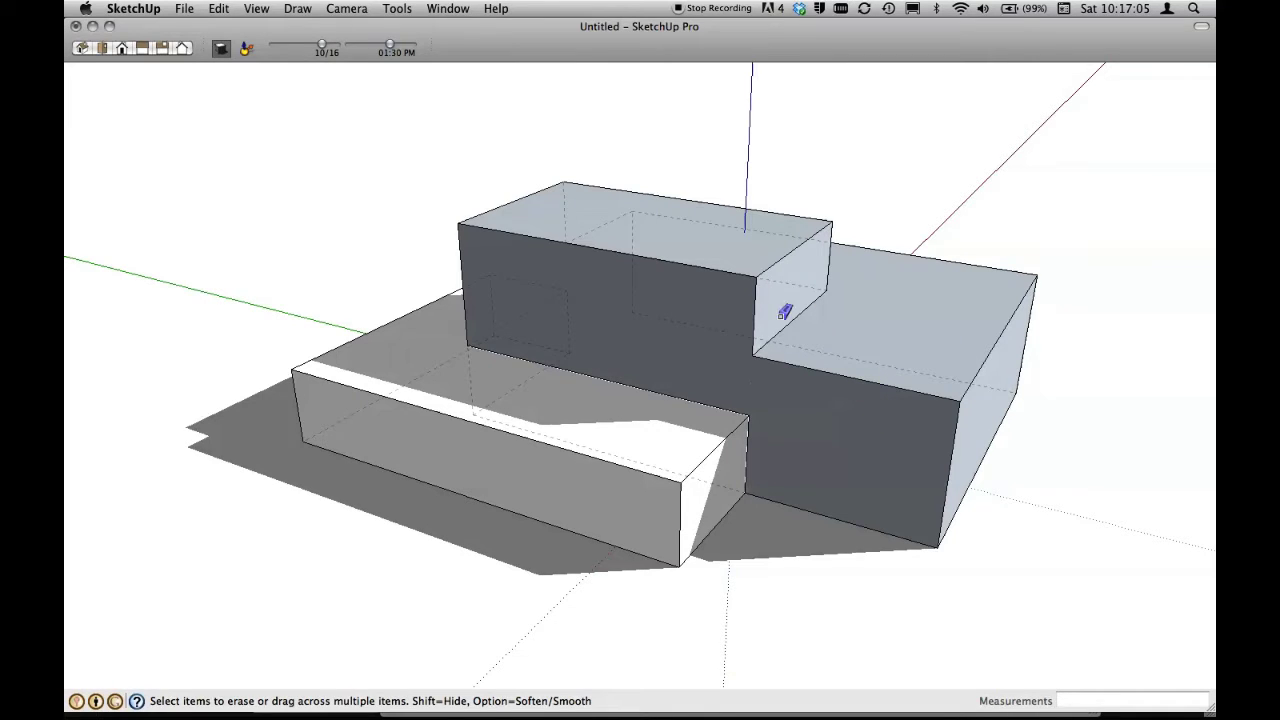
Reverse the step face, both top faces and the right side face.
key(space)
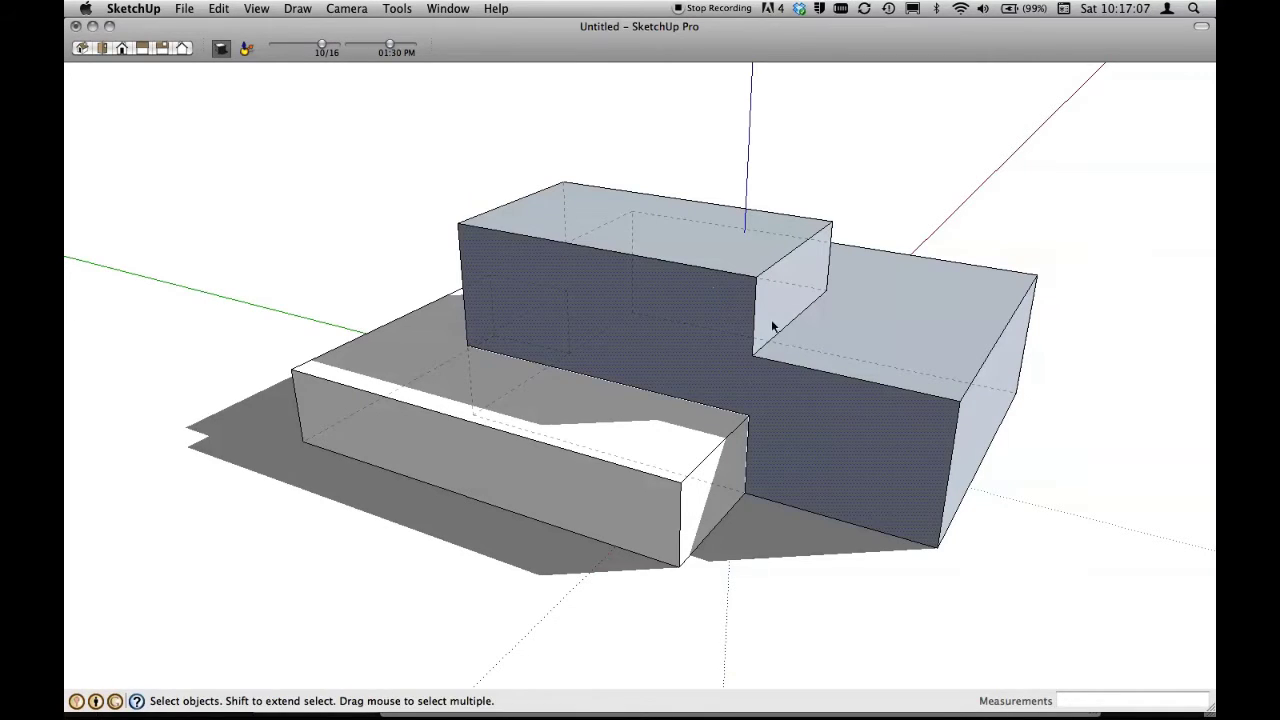
click(790, 310)
shift+click(760, 251)
shift+click(925, 385)
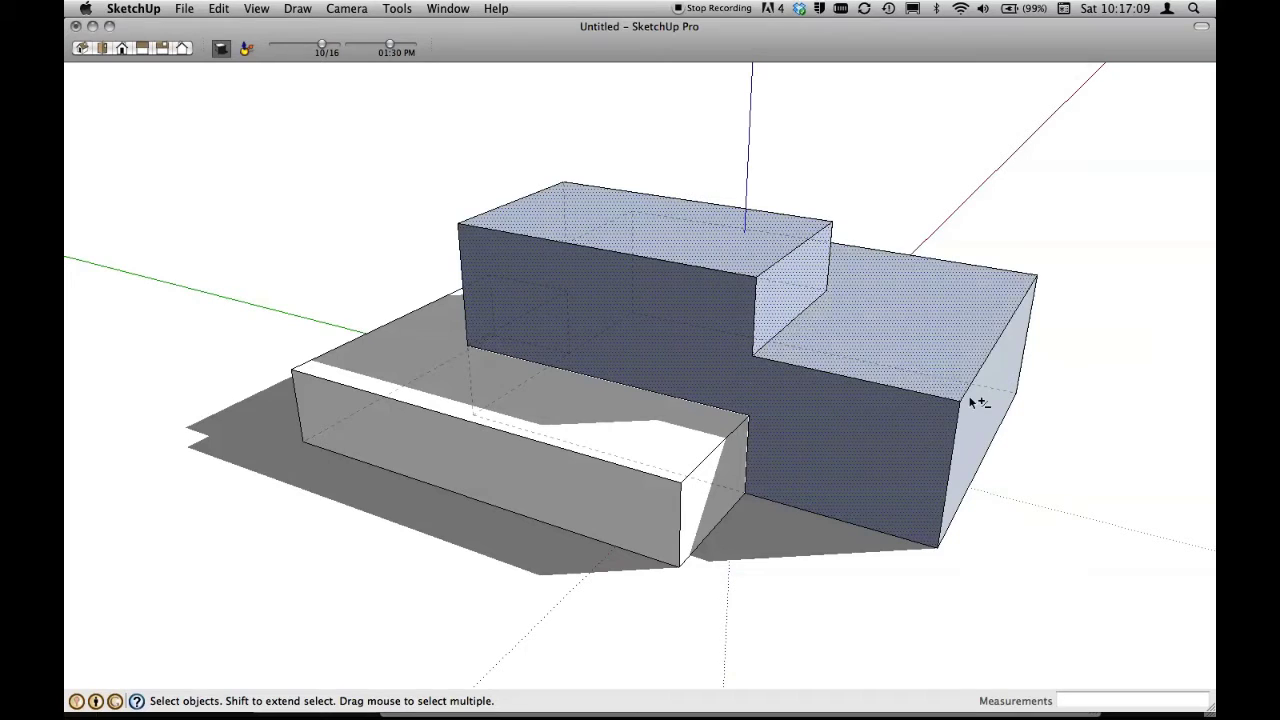
shift+click(976, 405)
right_click(972, 402)
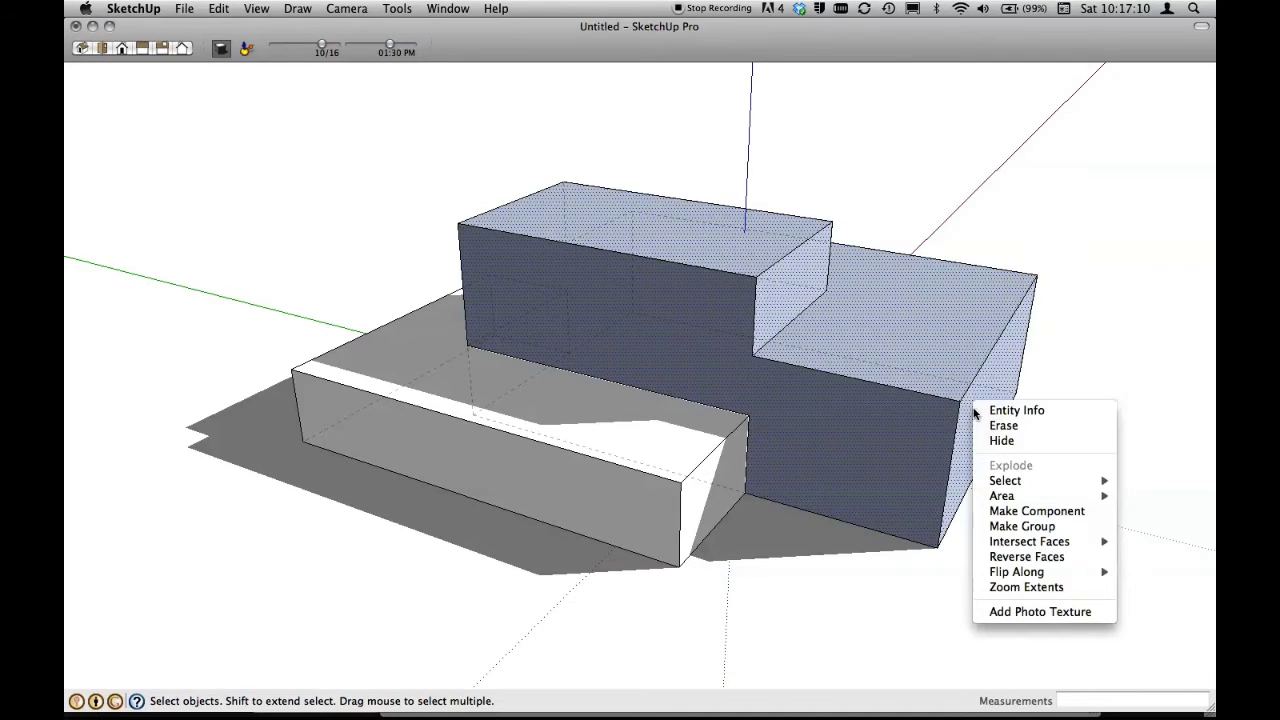
click(995, 567)
Reverse the big box's and upper box's front faces, then clear the selection.
mouse_move(1114, 465)
middle_down()
mouse_move(728, 432)
mouse_move(943, 451)
mouse_move(760, 523)
mouse_move(761, 408)
middle_up()
click(707, 430)
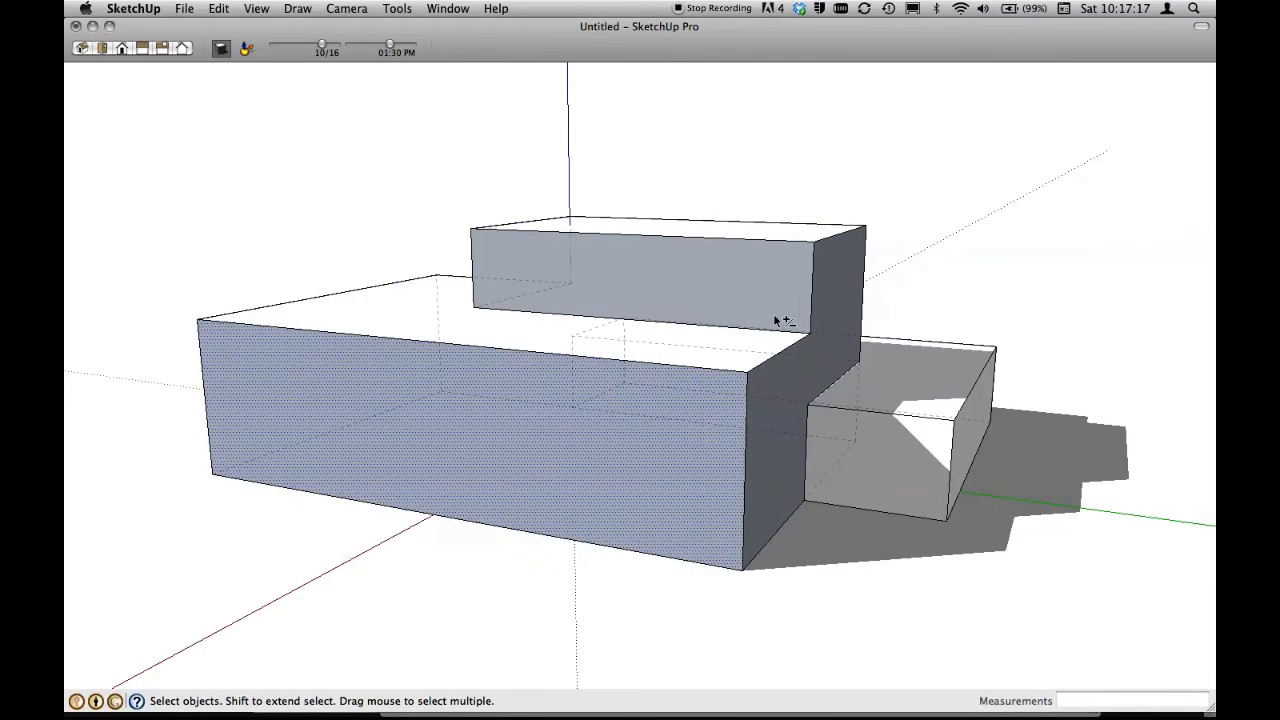
shift+click(791, 295)
right_click(825, 310)
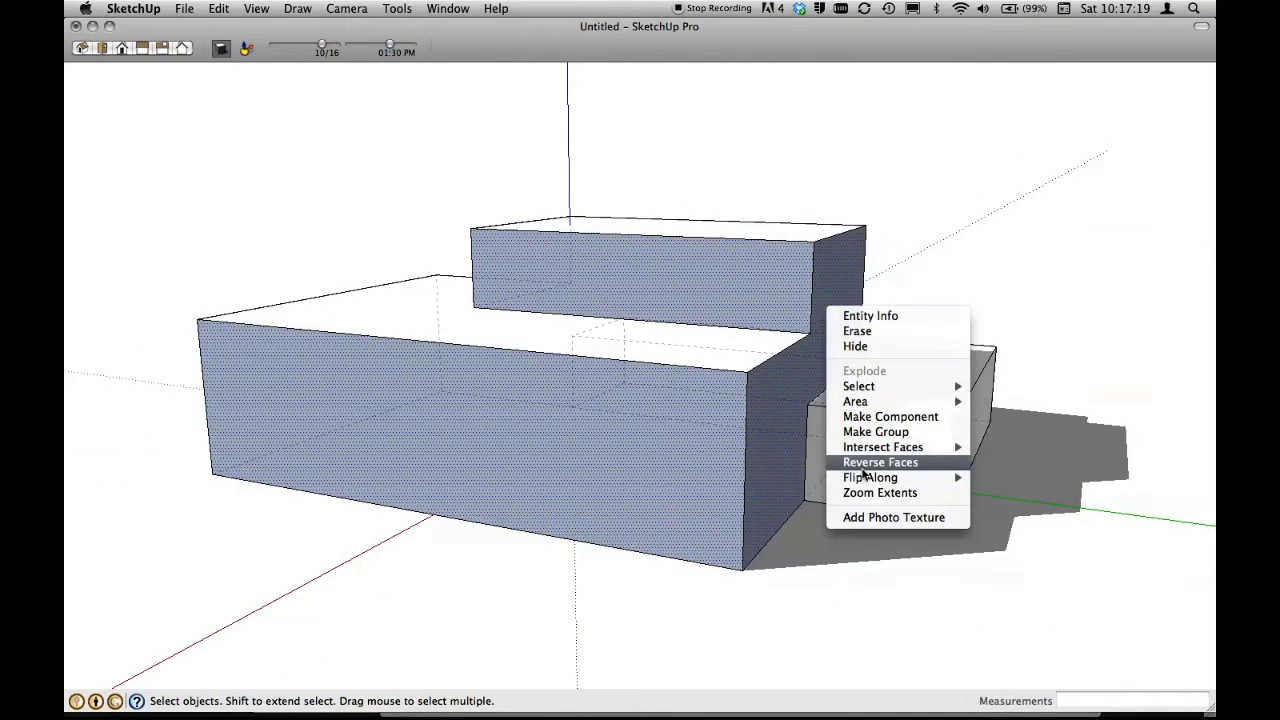
click(872, 463)
mouse_move(963, 594)
middle_down()
mouse_move(960, 537)
mouse_move(1037, 545)
mouse_move(886, 563)
mouse_move(887, 607)
middle_up()
click(1049, 561)
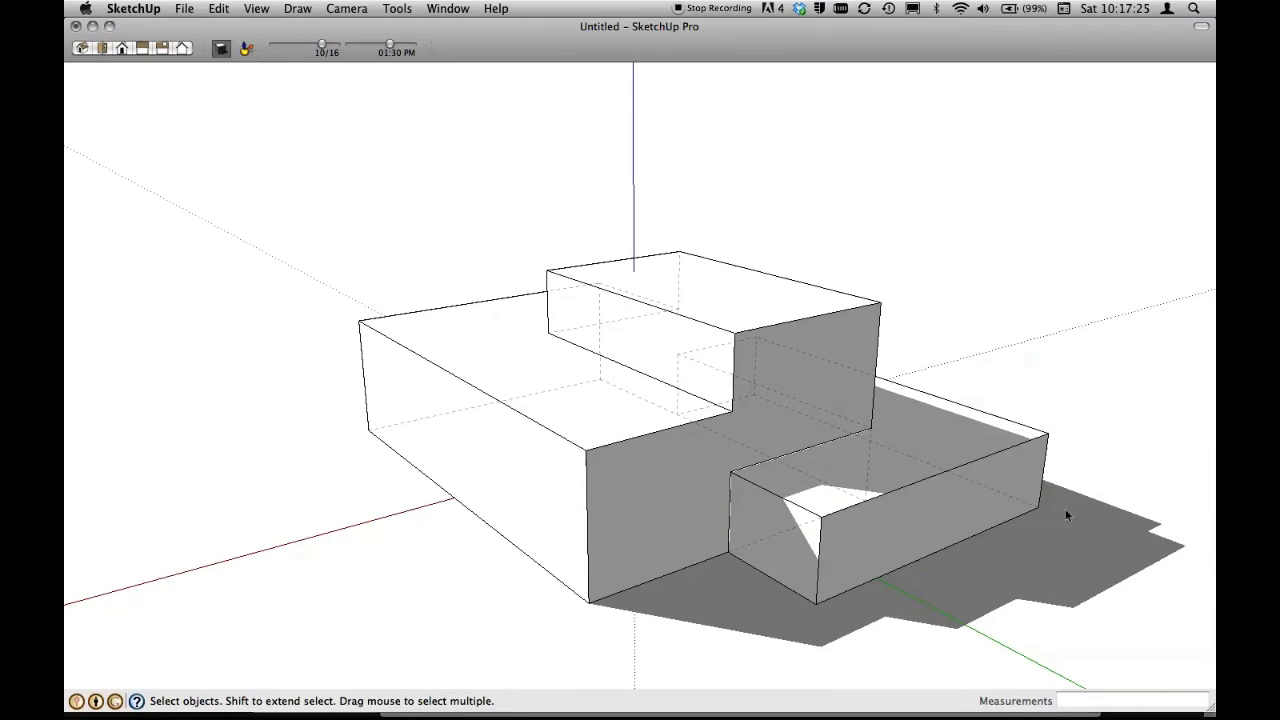
mouse_move(1065, 508)
middle_down()
mouse_move(731, 500)
mouse_move(928, 491)
mouse_move(1057, 503)
mouse_move(997, 325)
mouse_move(871, 363)
mouse_move(849, 491)
middle_up()
middle_drag(929, 315, 1016, 332)
mouse_move(857, 346)
middle_down()
mouse_move(1006, 291)
mouse_move(1131, 217)
mouse_move(927, 221)
mouse_move(924, 241)
middle_up()
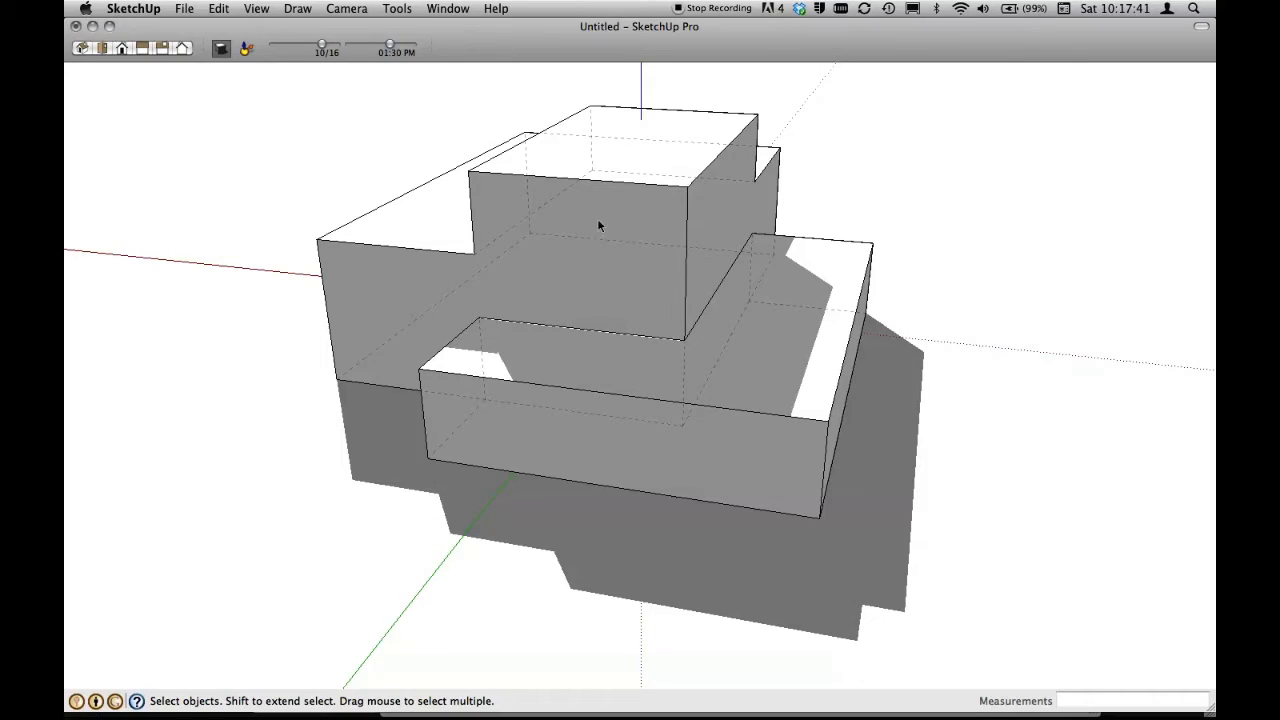
click(222, 50)
click(222, 50)
click(222, 50)
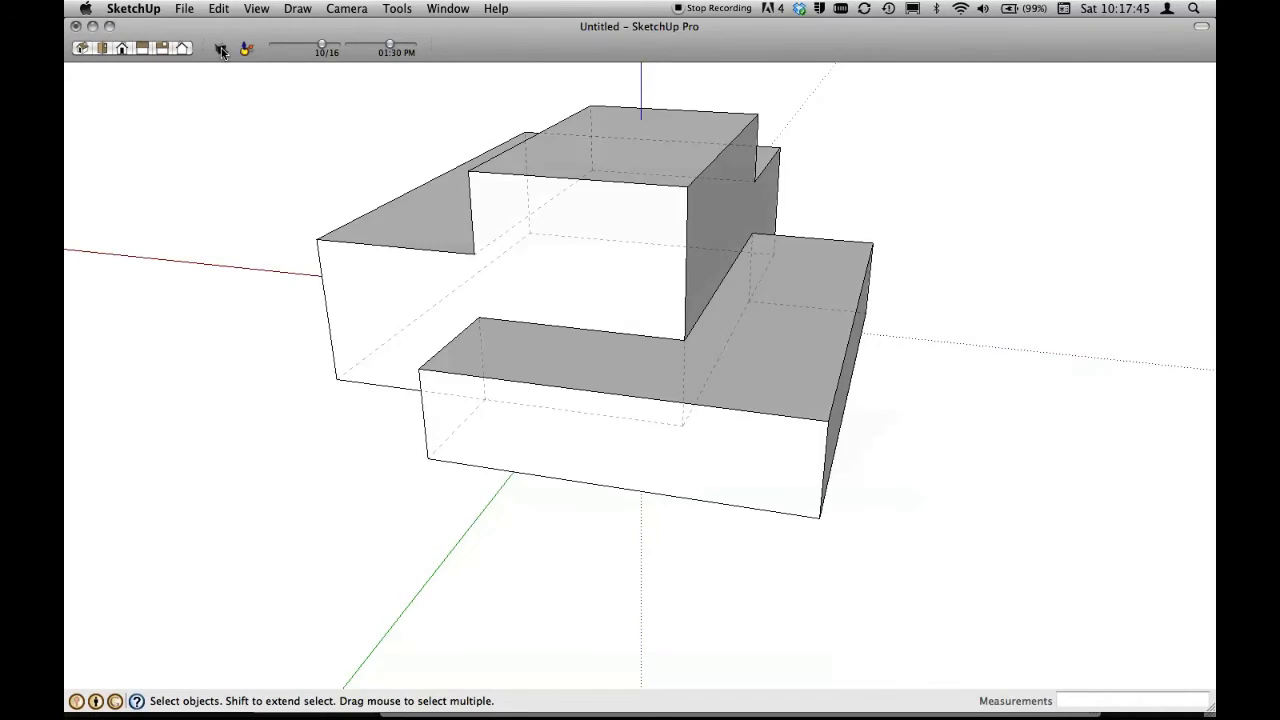
click(222, 50)
click(222, 50)
click(222, 50)
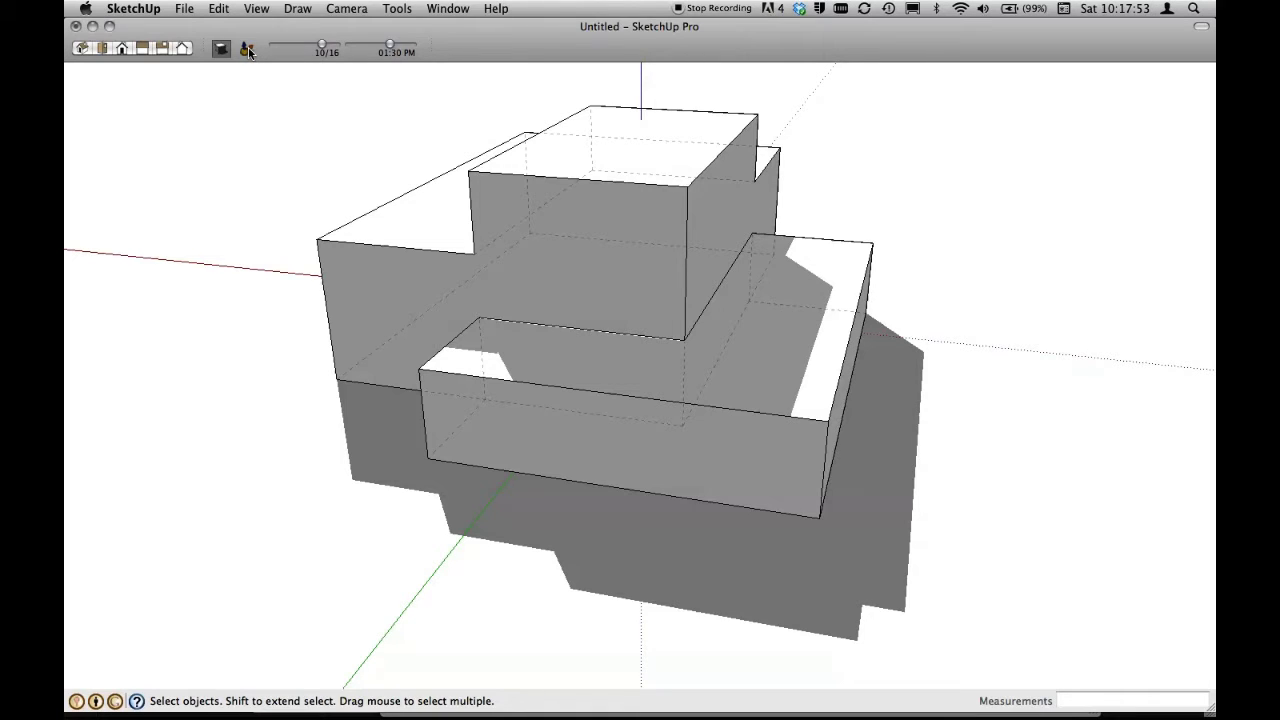
Place a north reference point beside the model with the Set North tool.
click(248, 50)
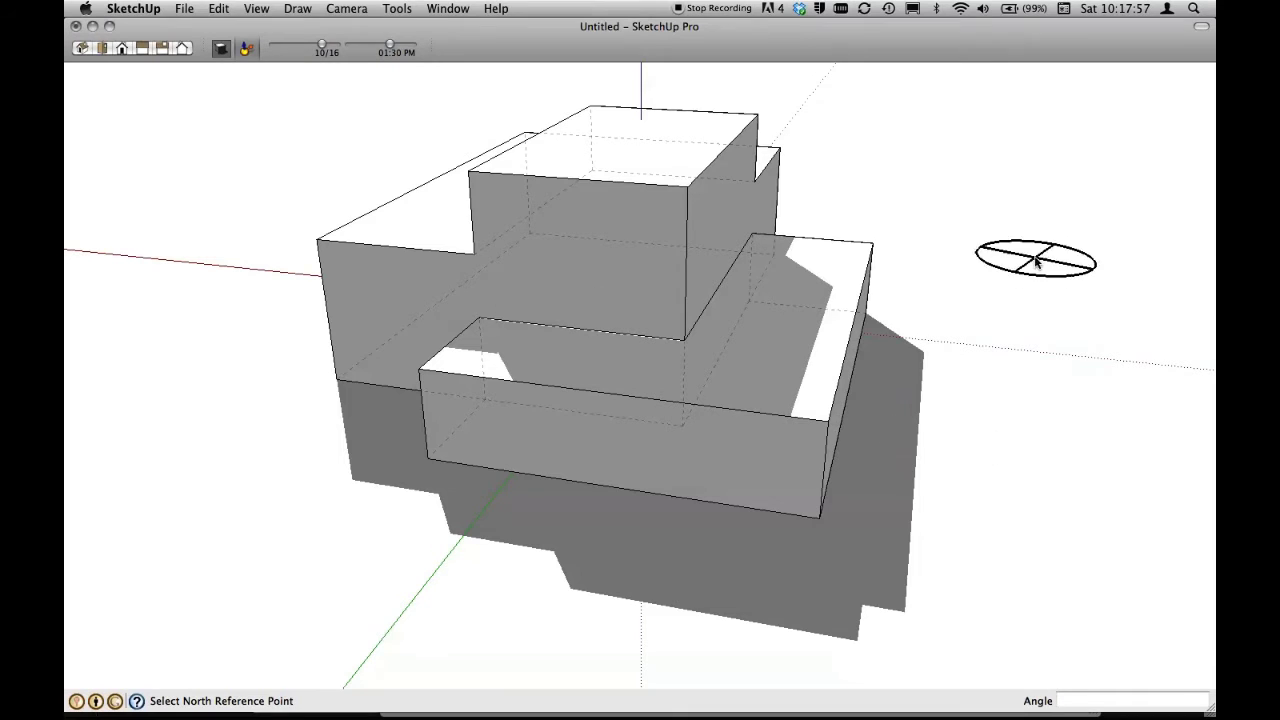
click(1112, 152)
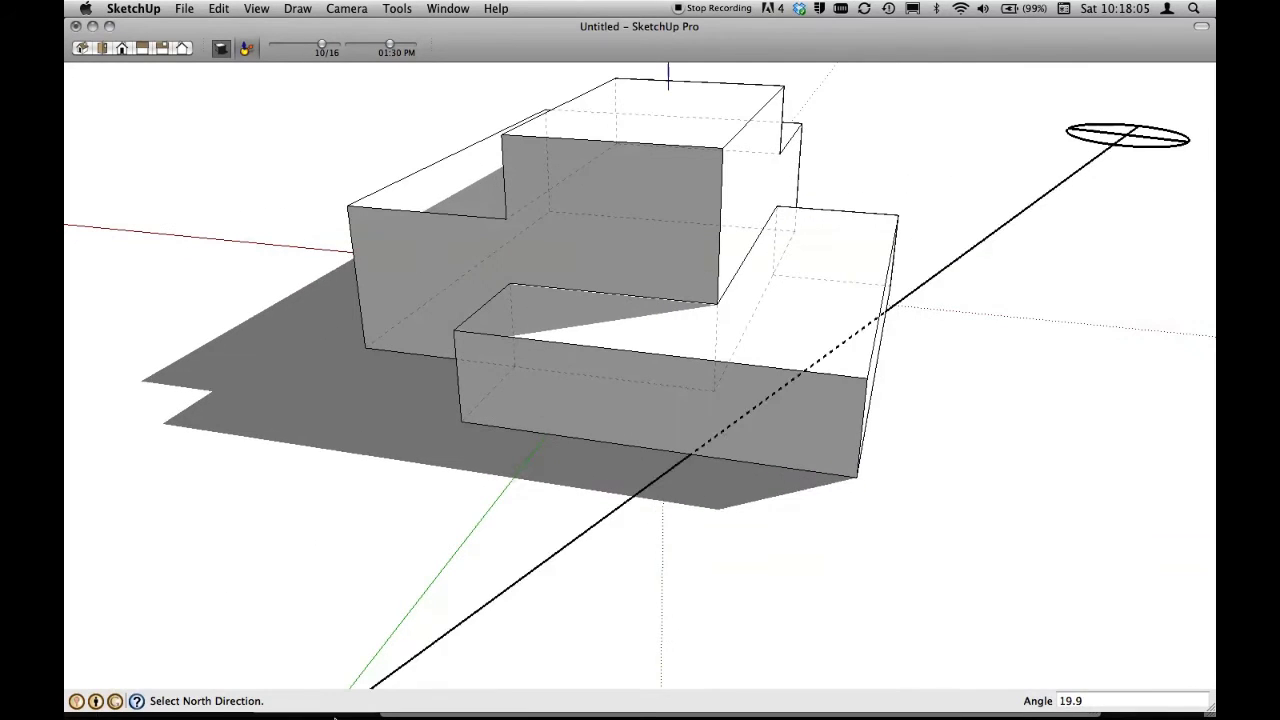
Fix the new north direction and look straight down from Top view.
click(600, 580)
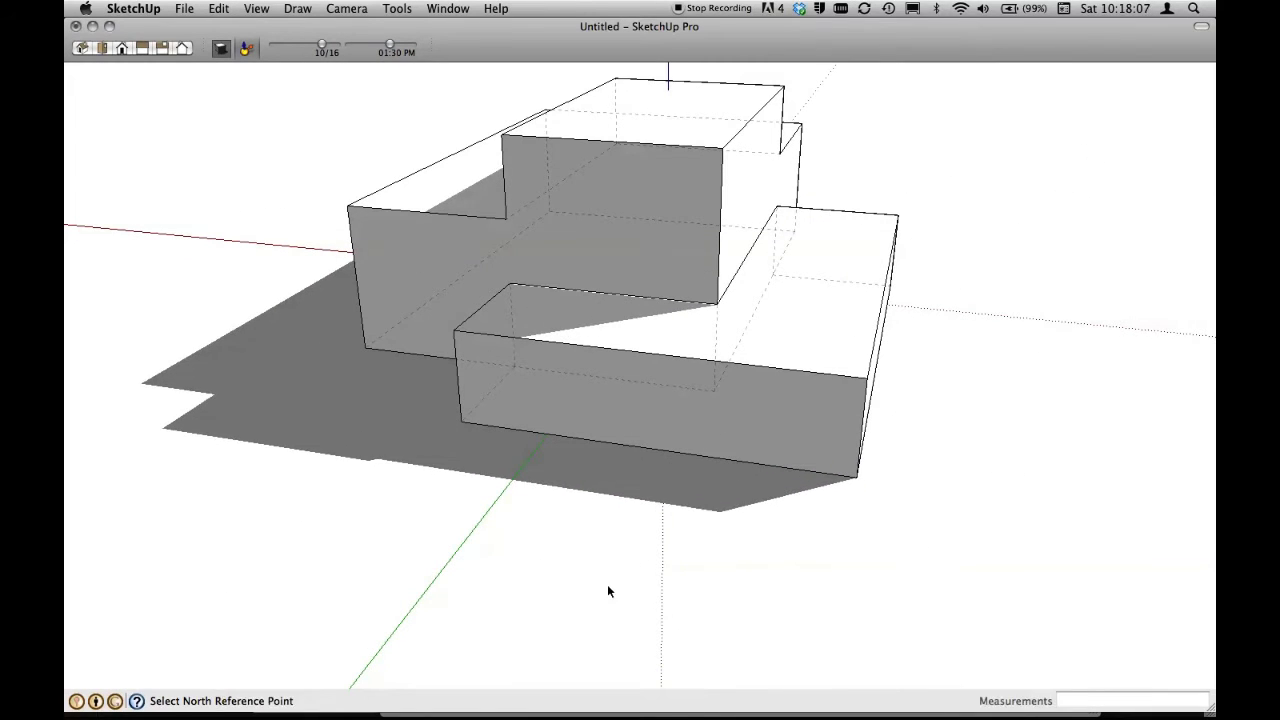
click(103, 50)
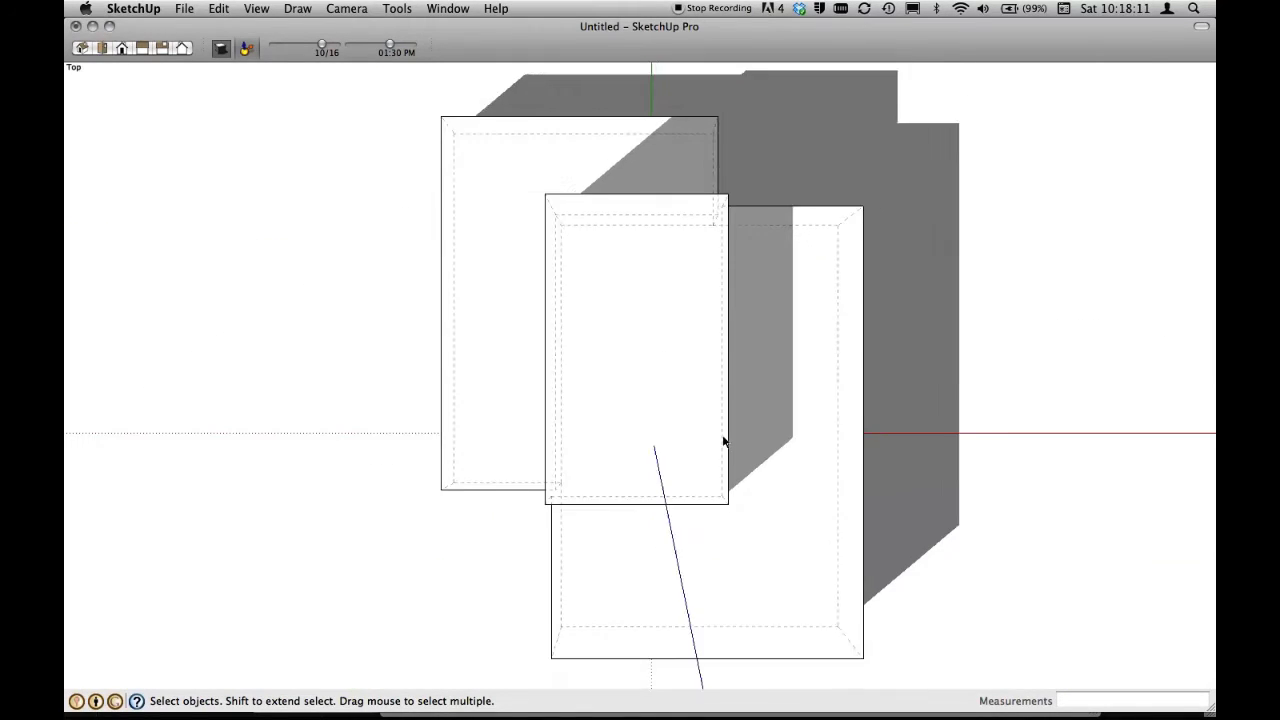
mouse_move(870, 313)
middle_down()
mouse_move(924, 318)
mouse_move(709, 300)
mouse_move(777, 280)
mouse_move(771, 314)
mouse_move(797, 411)
mouse_move(783, 371)
middle_up()
Switch to Parallel Projection in Top view and place a new north reference point left of the model.
click(362, 8)
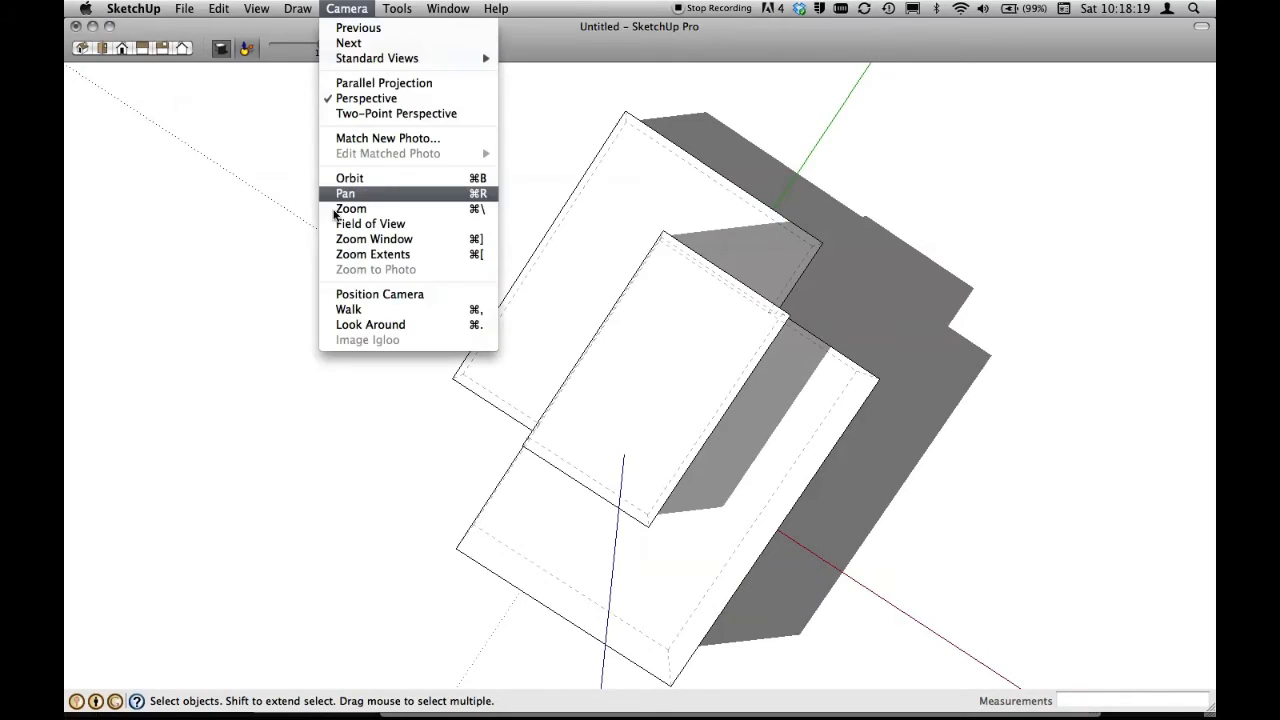
click(382, 83)
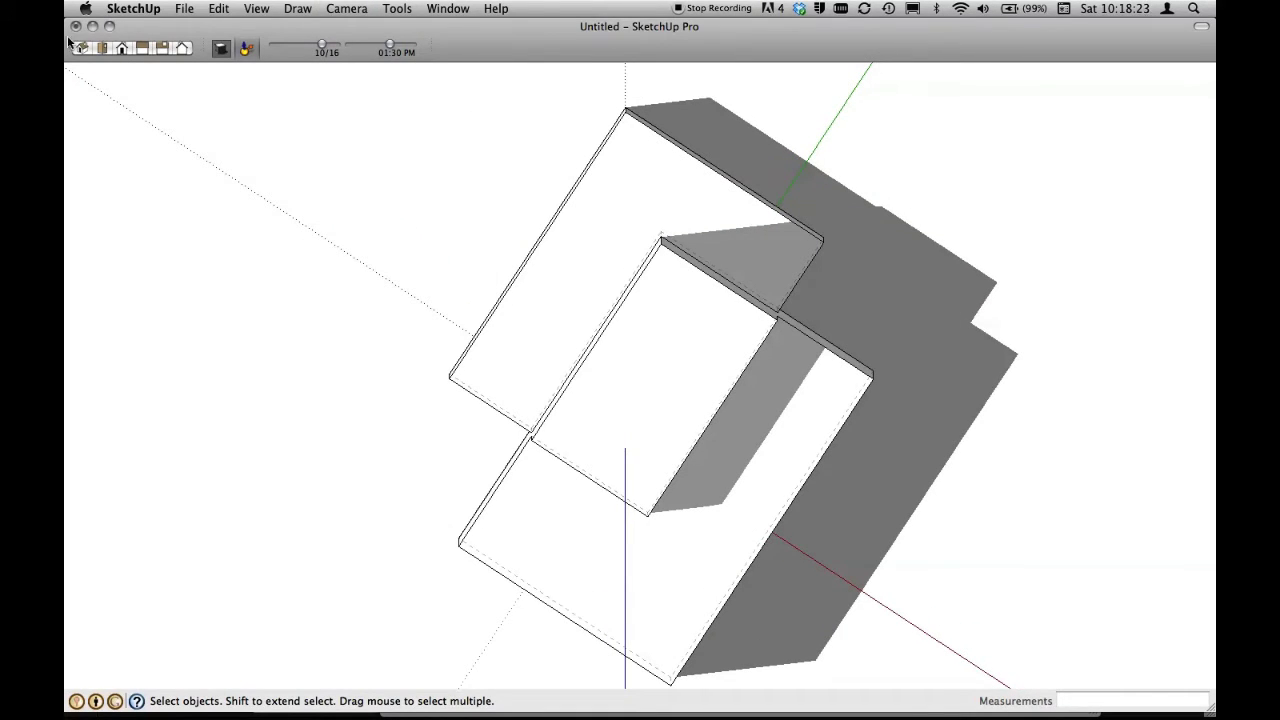
click(102, 50)
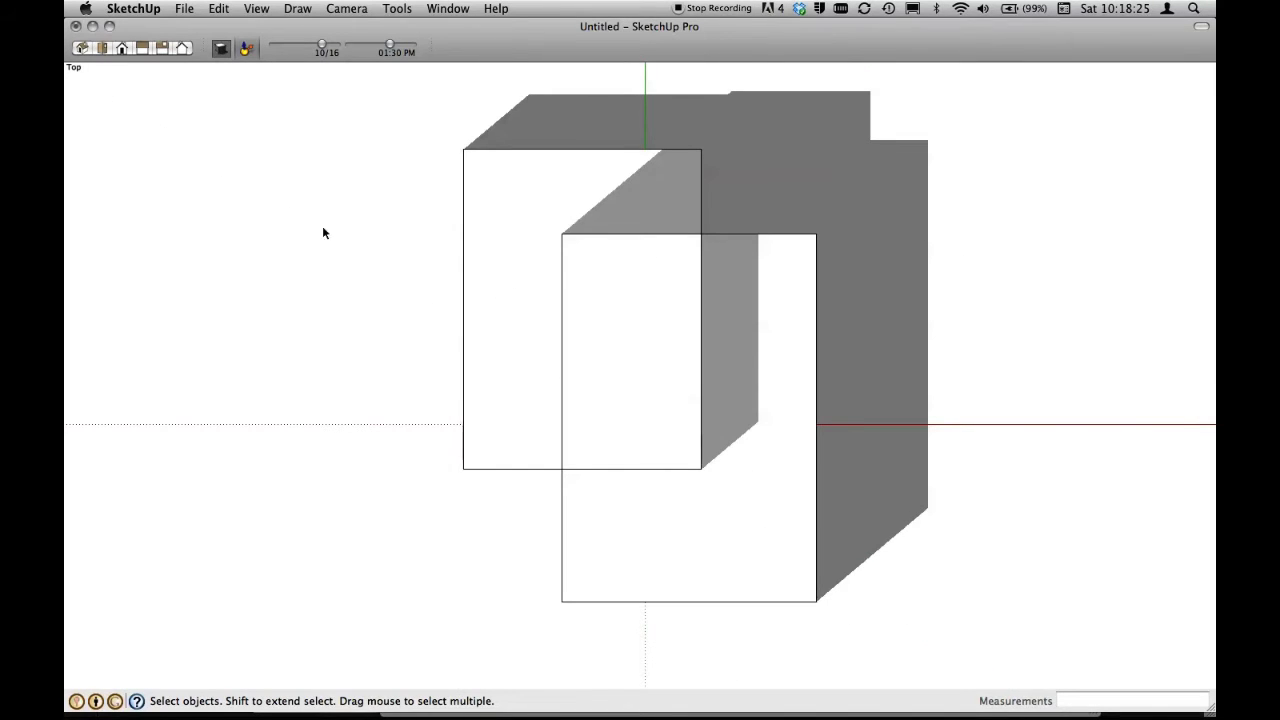
click(246, 49)
click(189, 250)
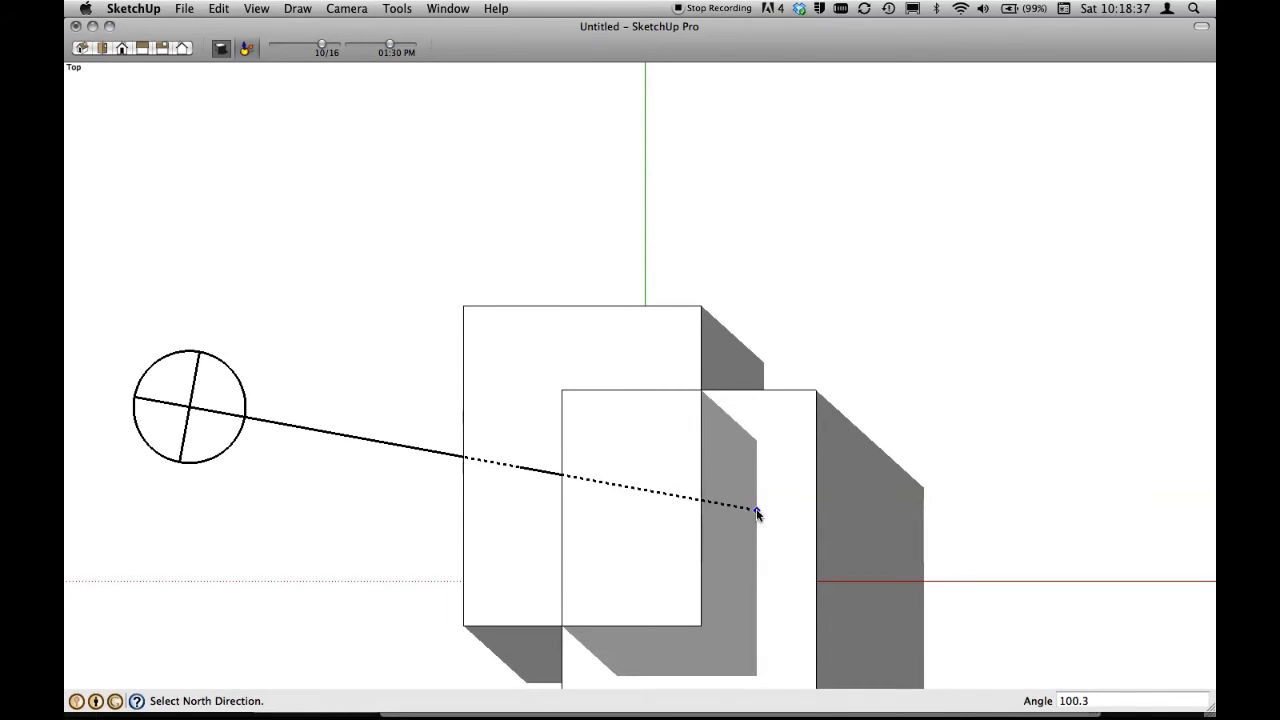
Re-set north from an upper-left reference point, fixing the direction at about 109.4°.
click(762, 518)
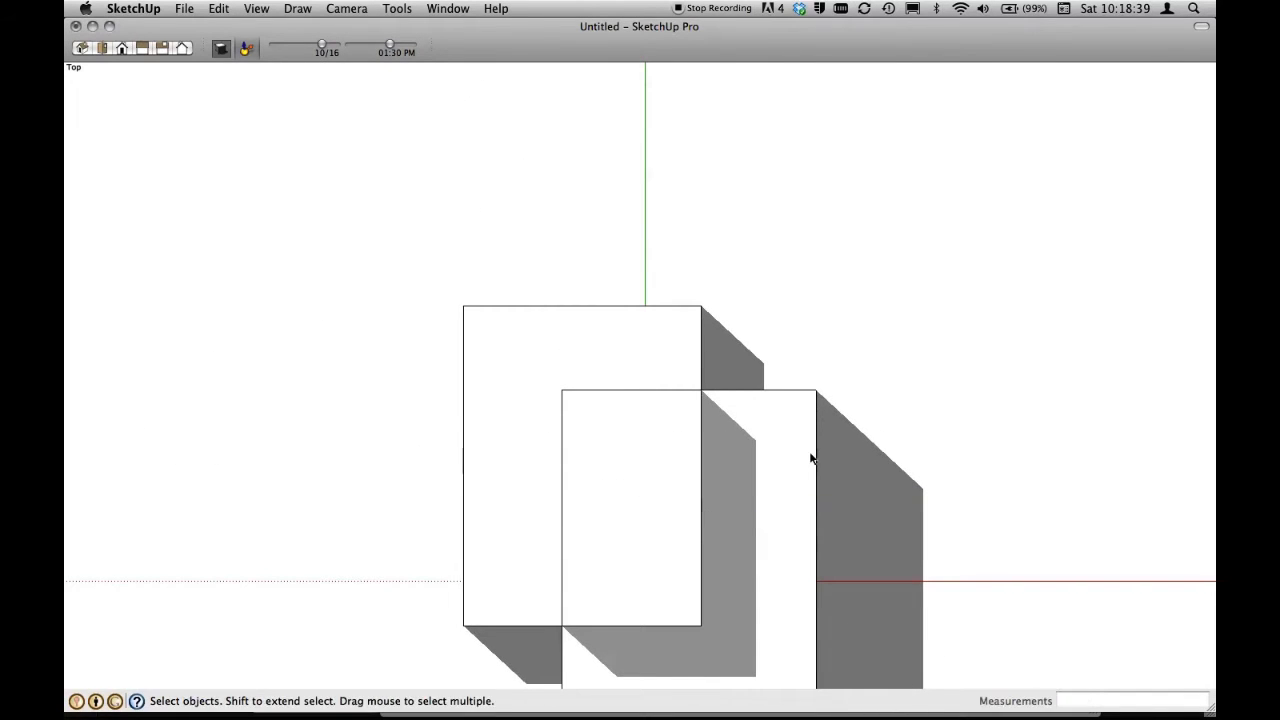
scroll(883, 320, down, 2)
scroll(883, 320, down, 1)
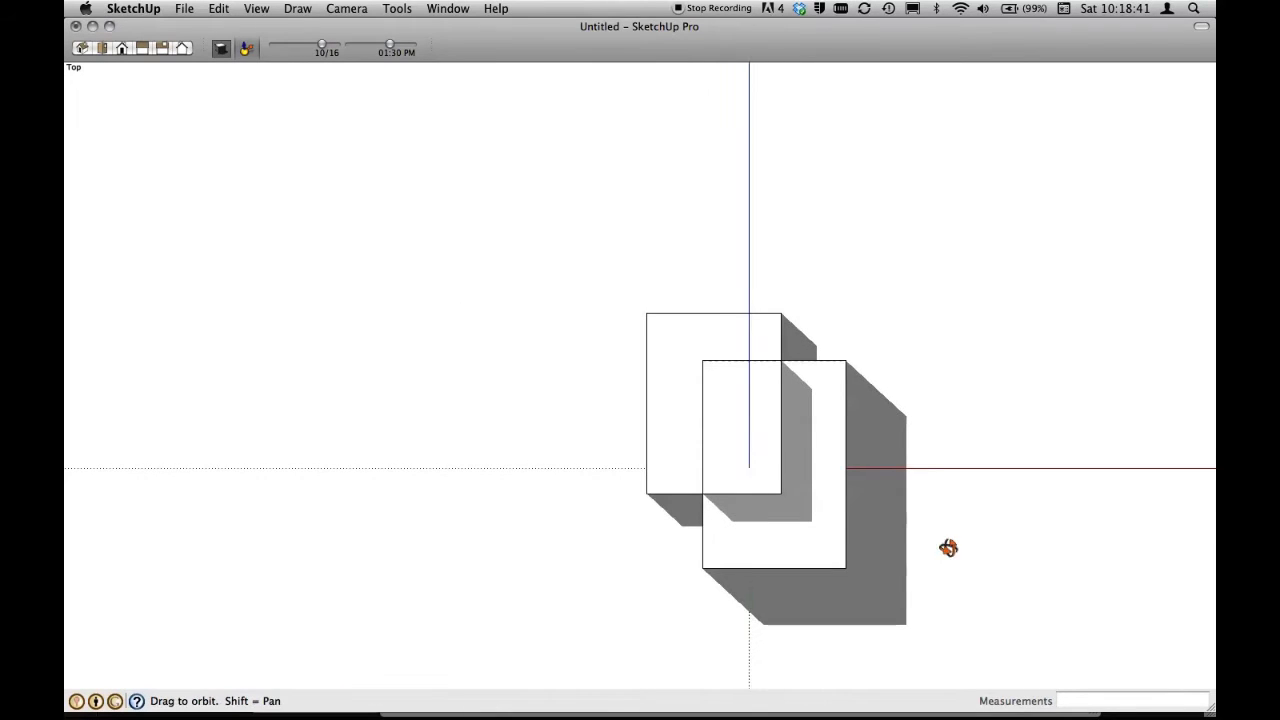
mouse_move(949, 543)
middle_down()
mouse_move(977, 493)
mouse_move(940, 506)
middle_up()
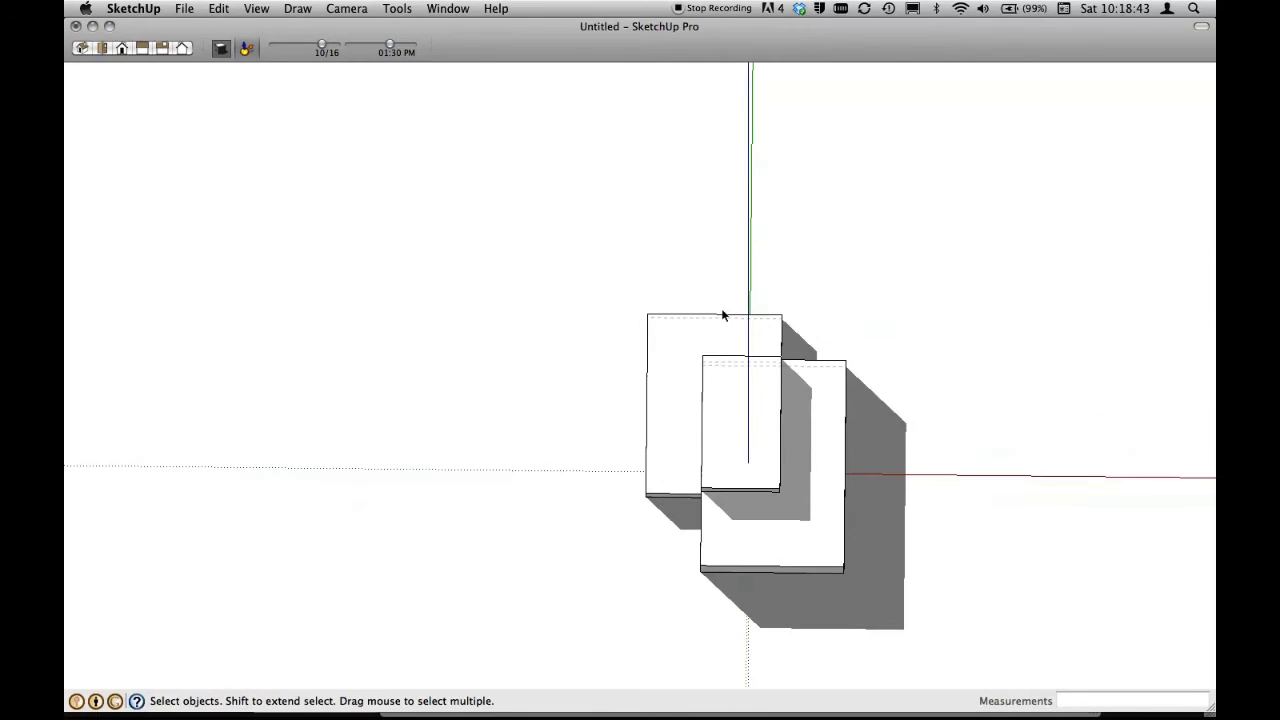
click(245, 48)
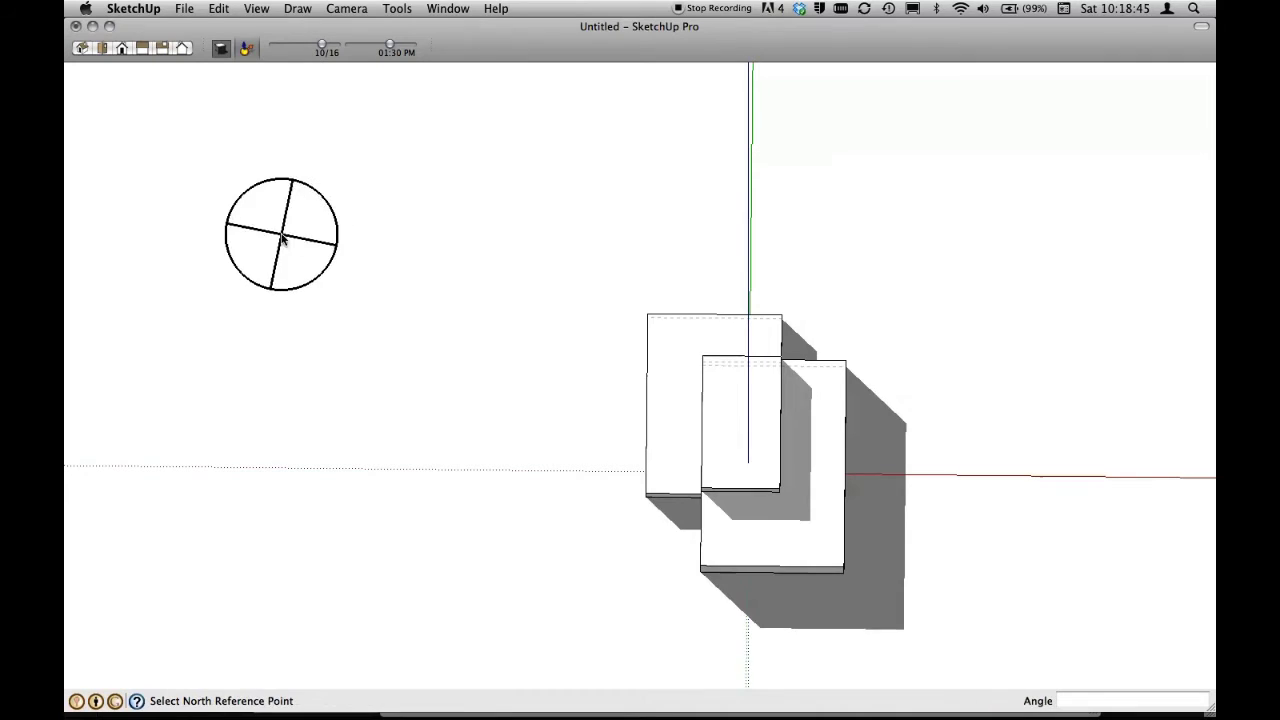
click(281, 235)
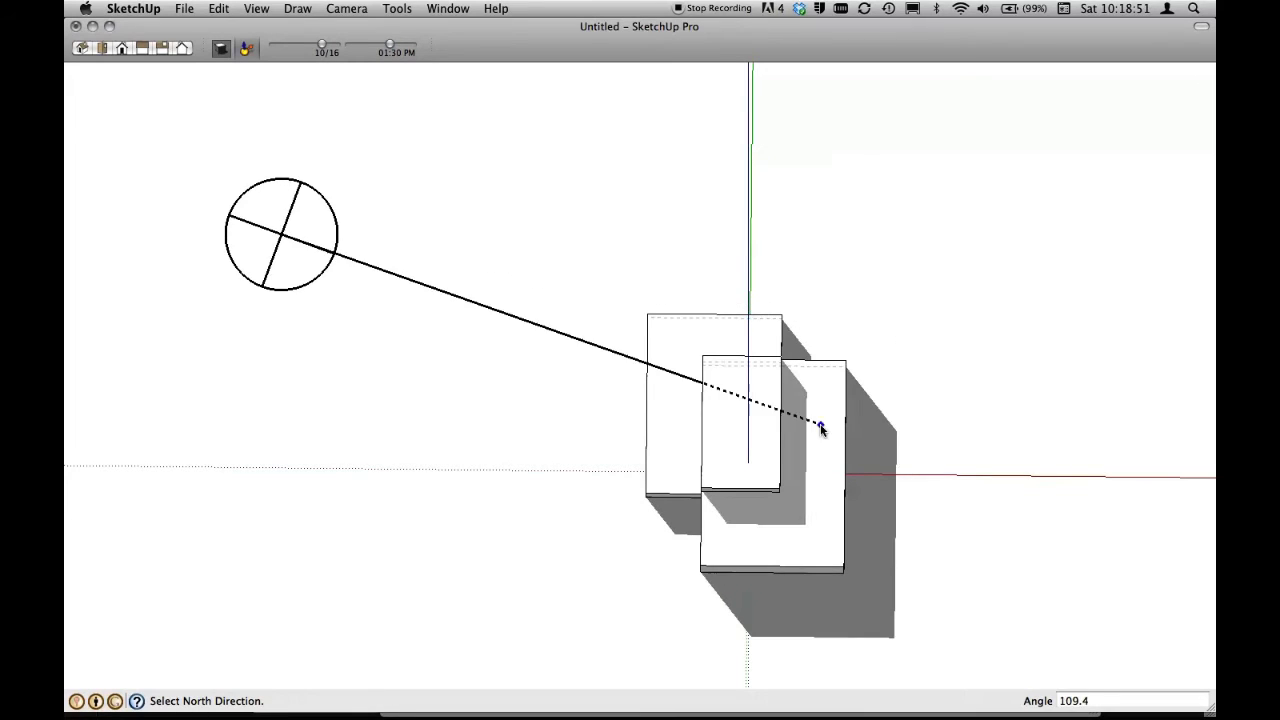
click(957, 327)
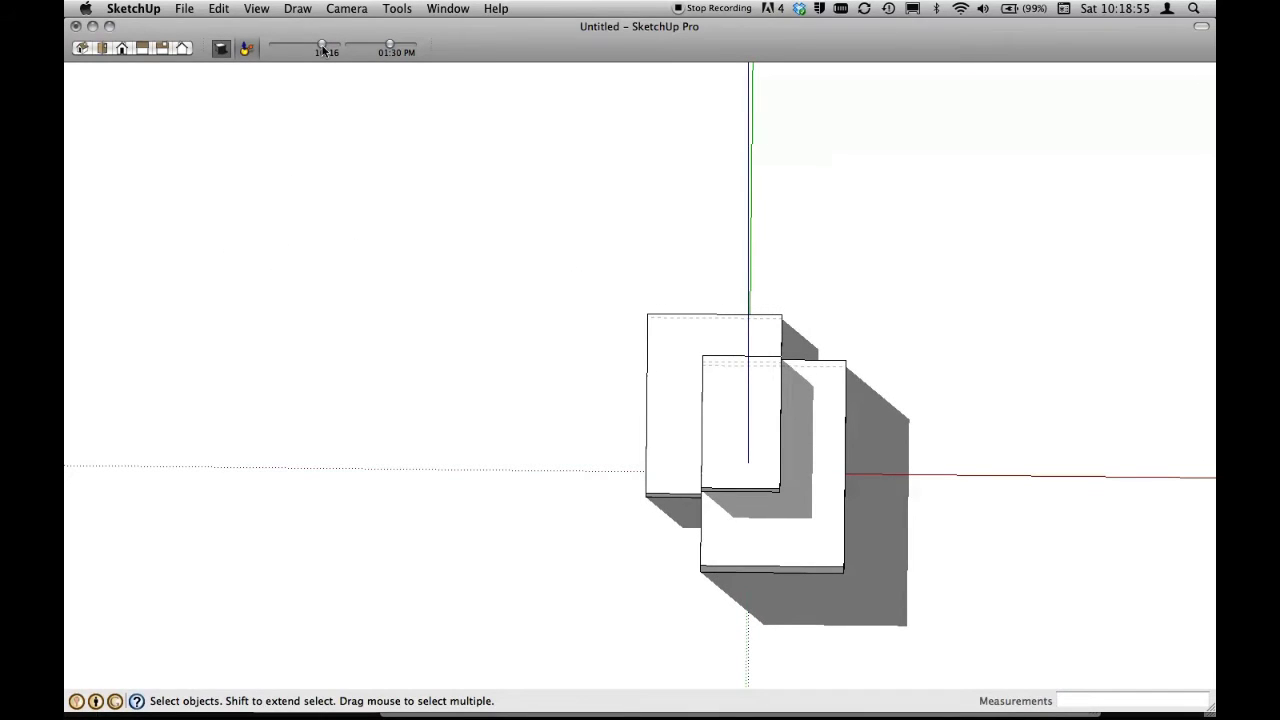
Set the shadow date to 10/21 and the time to 02:17 PM.
mouse_move(322, 50)
mouse_down()
mouse_move(304, 50)
mouse_move(332, 58)
mouse_move(322, 54)
mouse_up()
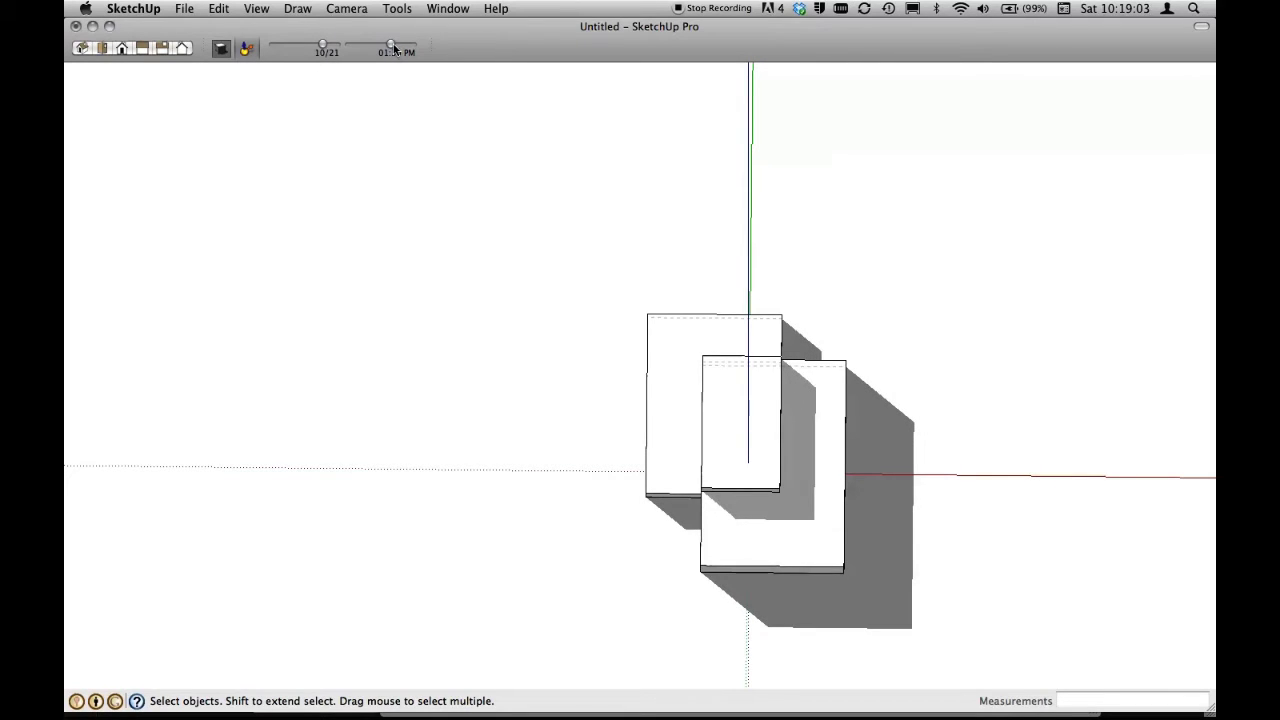
mouse_move(393, 44)
mouse_down()
mouse_move(362, 44)
mouse_move(418, 67)
mouse_move(331, 42)
mouse_move(429, 77)
mouse_move(322, 30)
mouse_up()
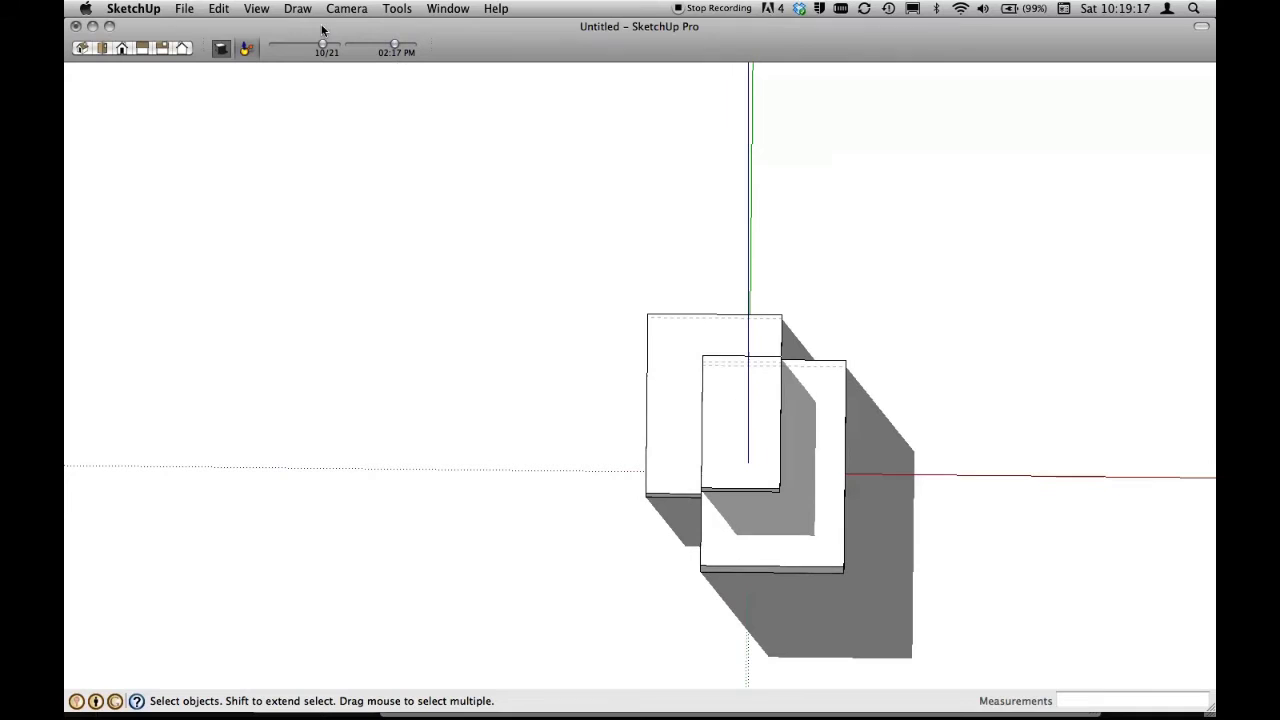
Re-set north, move the shadow date to 11/14, and show the model in Iso view.
click(245, 52)
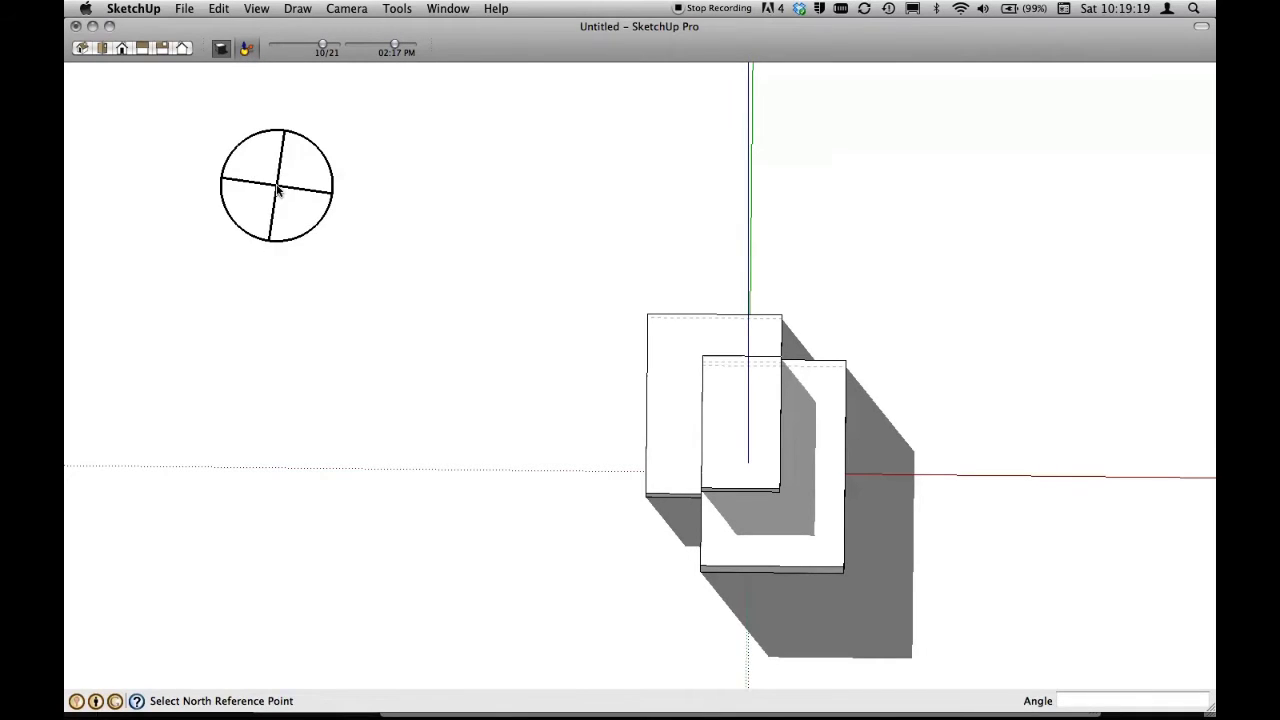
click(277, 186)
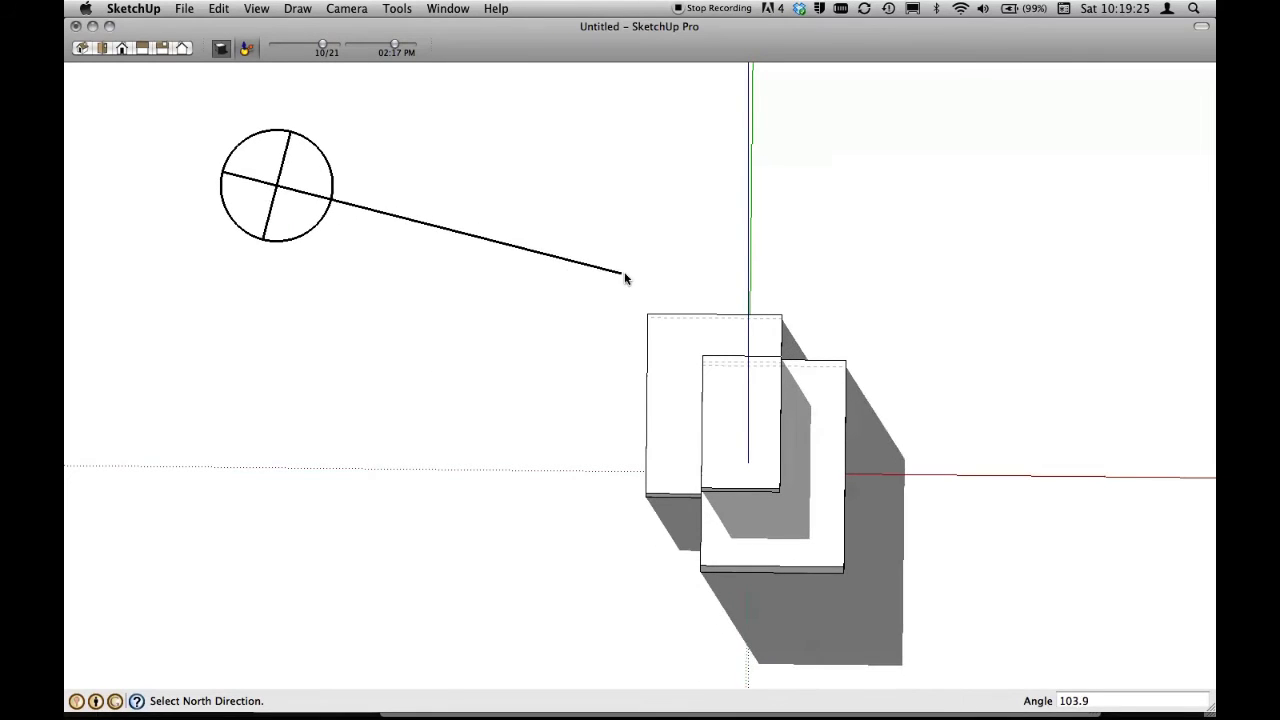
click(731, 270)
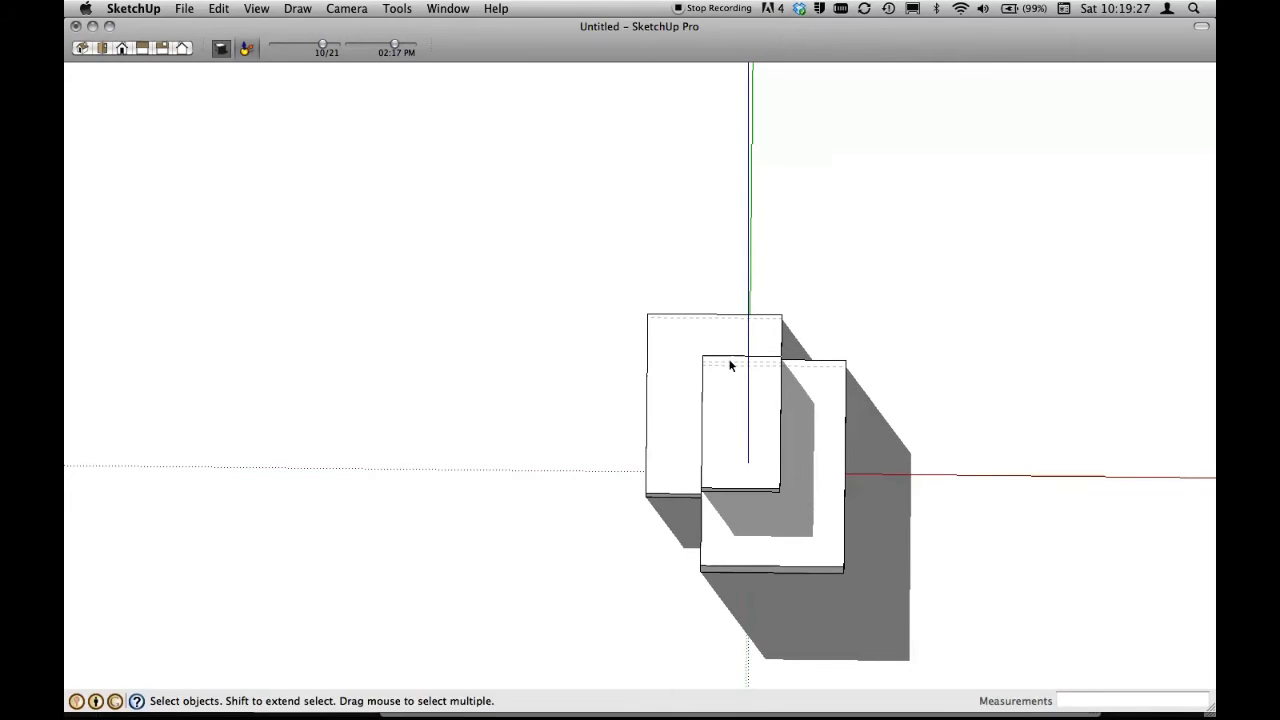
drag(324, 47, 330, 47)
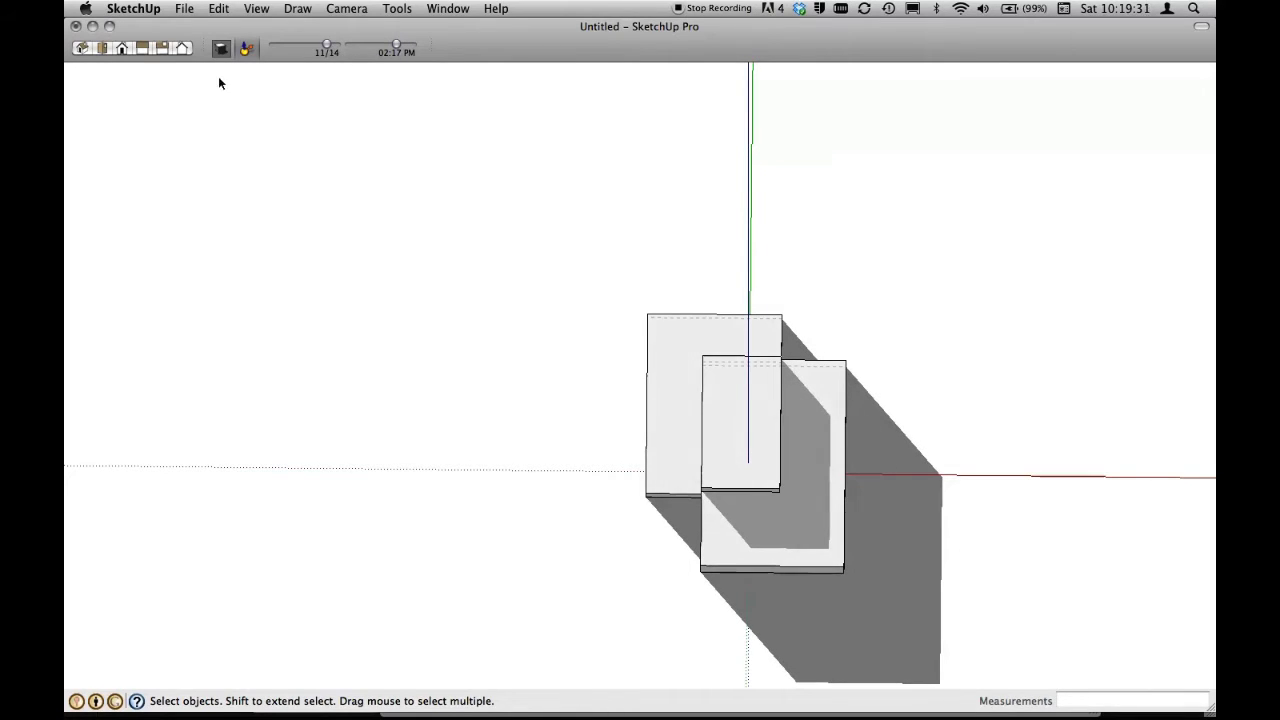
click(81, 48)
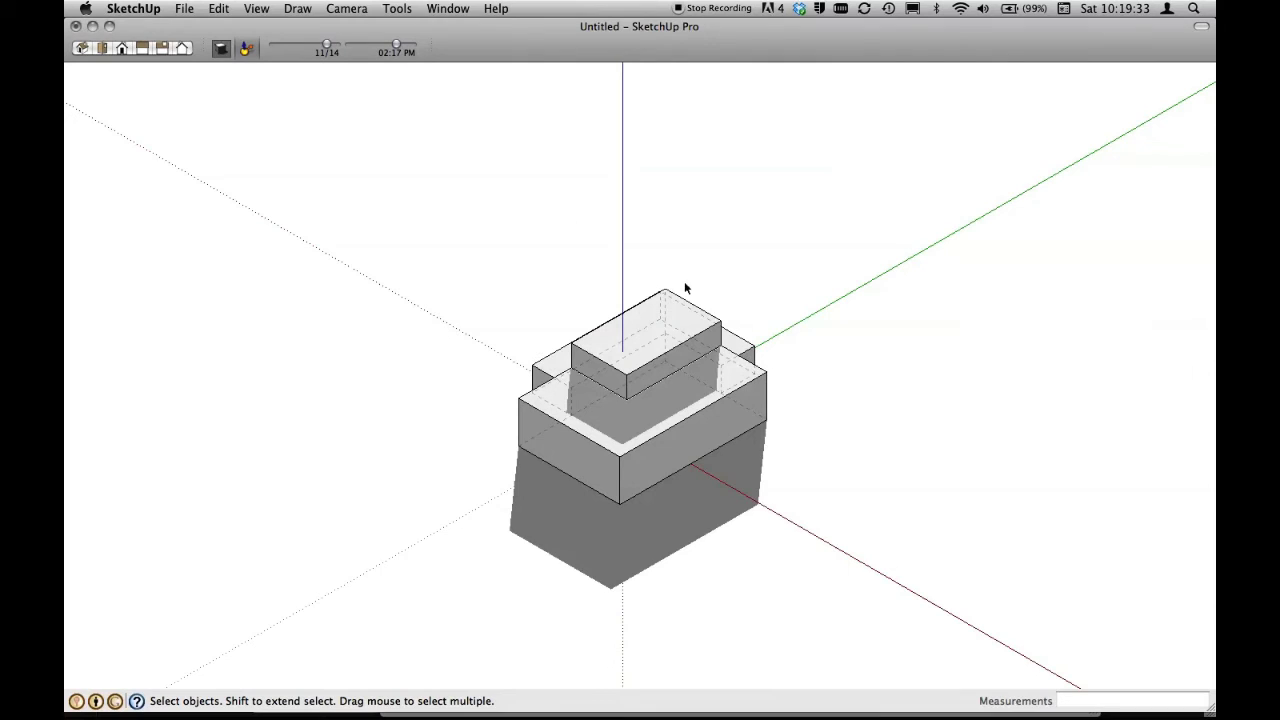
Switch the camera to Perspective and orbit down to a low side view of the boxes.
click(370, 9)
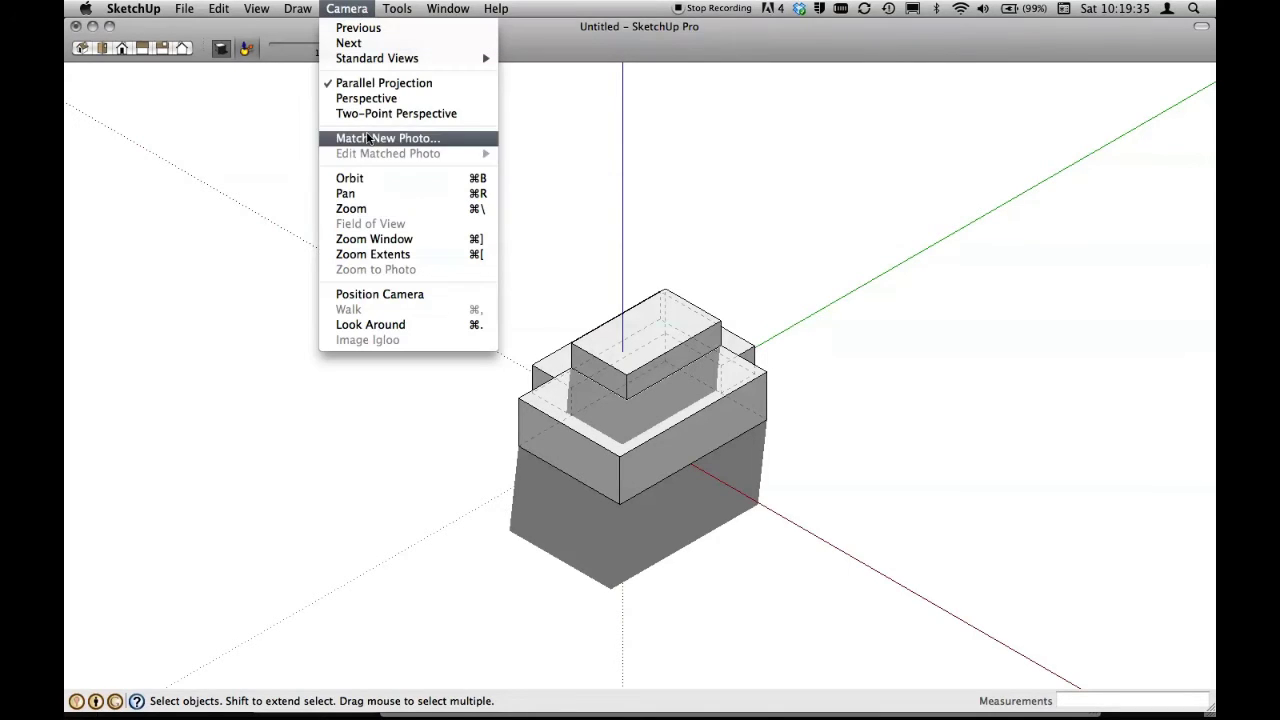
click(372, 99)
middle_drag(963, 528, 880, 434)
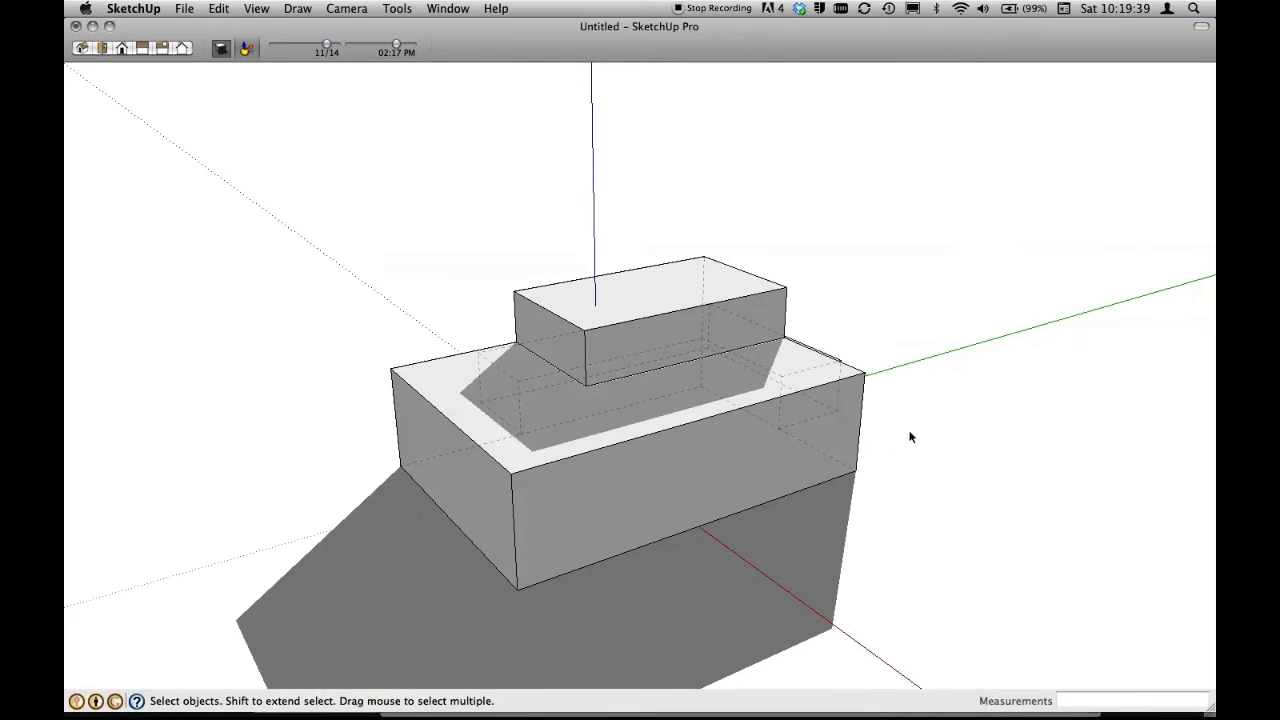
mouse_move(670, 387)
middle_down()
mouse_move(803, 443)
mouse_move(846, 434)
middle_up()
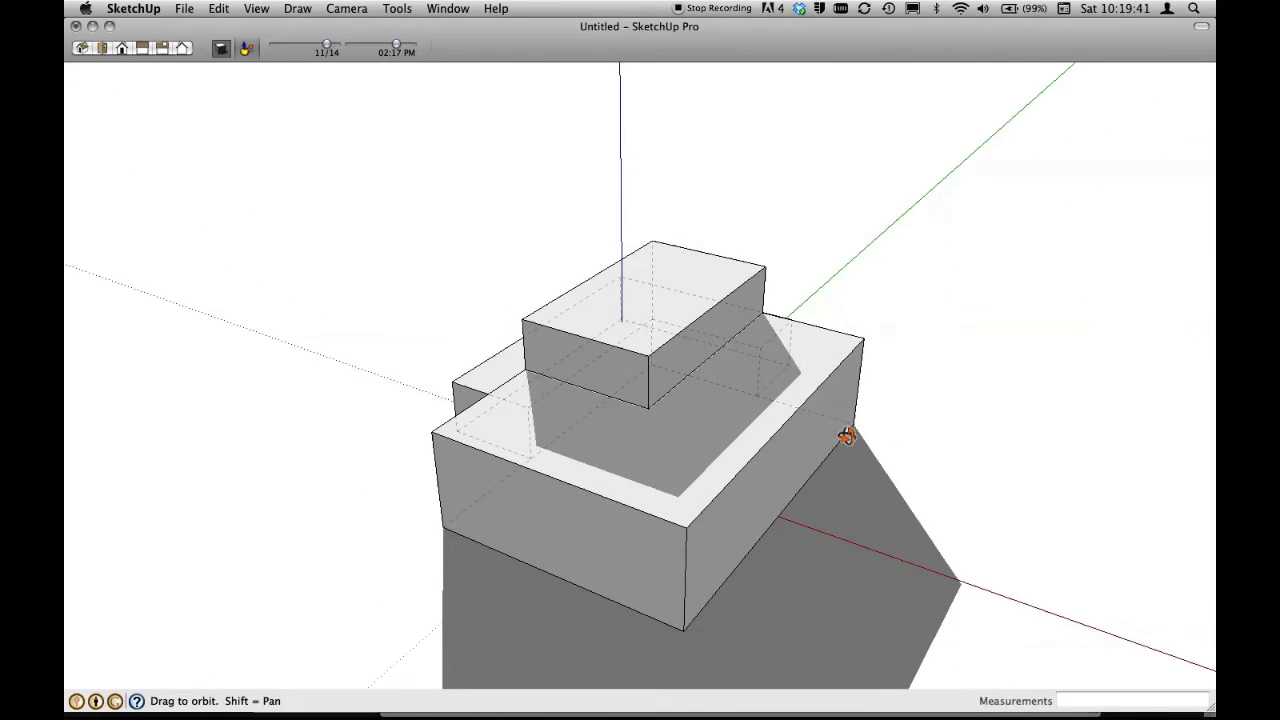
mouse_move(583, 417)
middle_down()
mouse_move(807, 462)
mouse_move(683, 454)
mouse_move(743, 451)
mouse_move(770, 421)
middle_up()
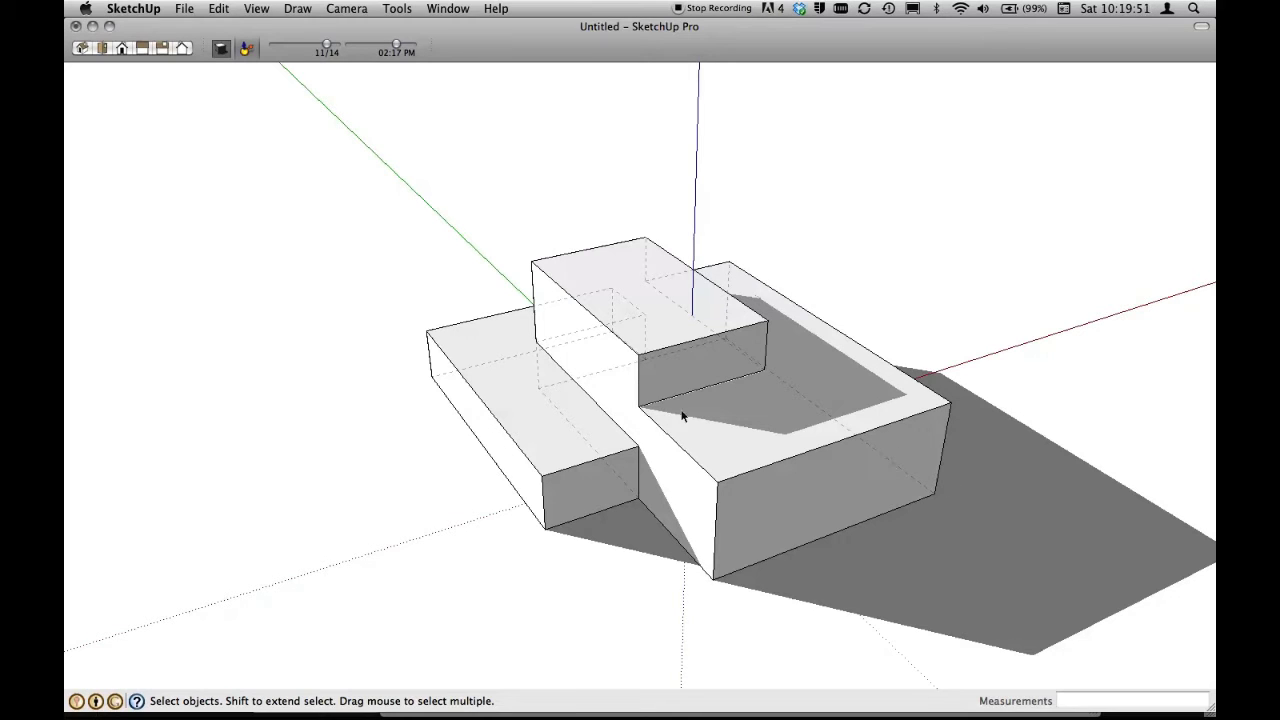
mouse_move(522, 388)
middle_down()
mouse_move(800, 443)
mouse_move(577, 466)
mouse_move(660, 420)
mouse_move(623, 429)
mouse_move(617, 405)
middle_up()
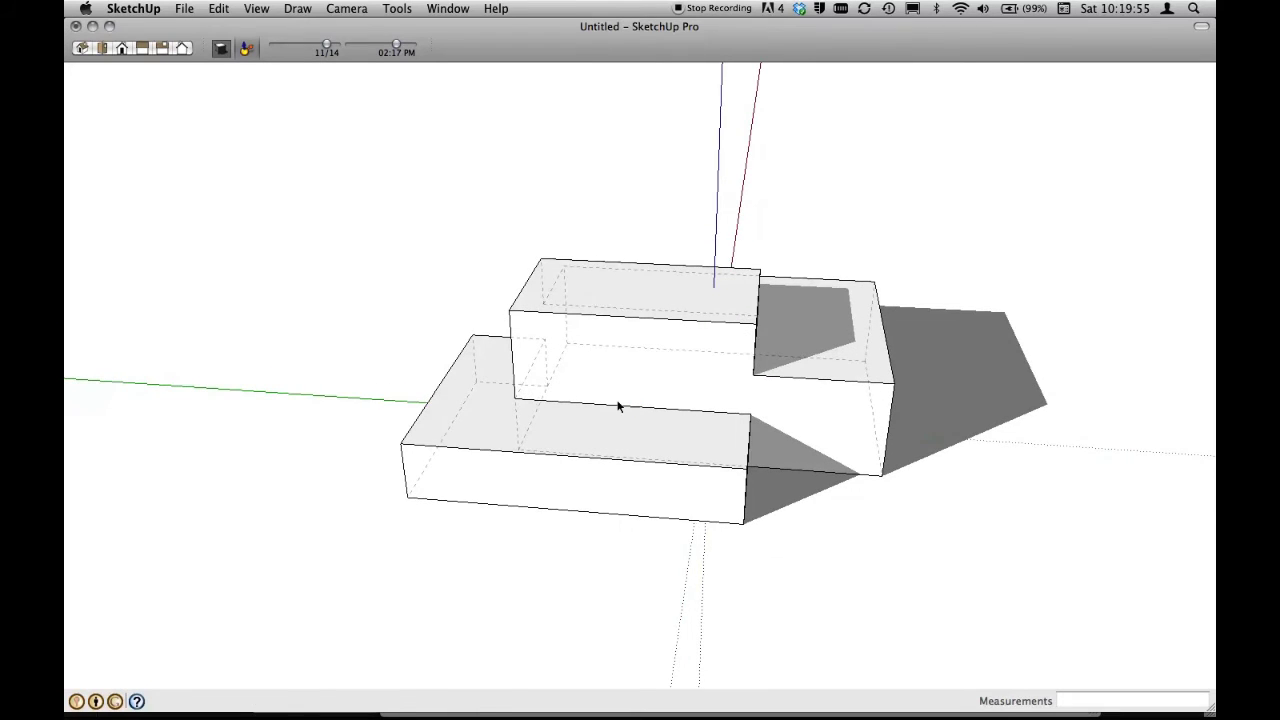
mouse_move(680, 459)
middle_down()
mouse_move(717, 454)
mouse_move(654, 360)
mouse_move(639, 390)
middle_up()
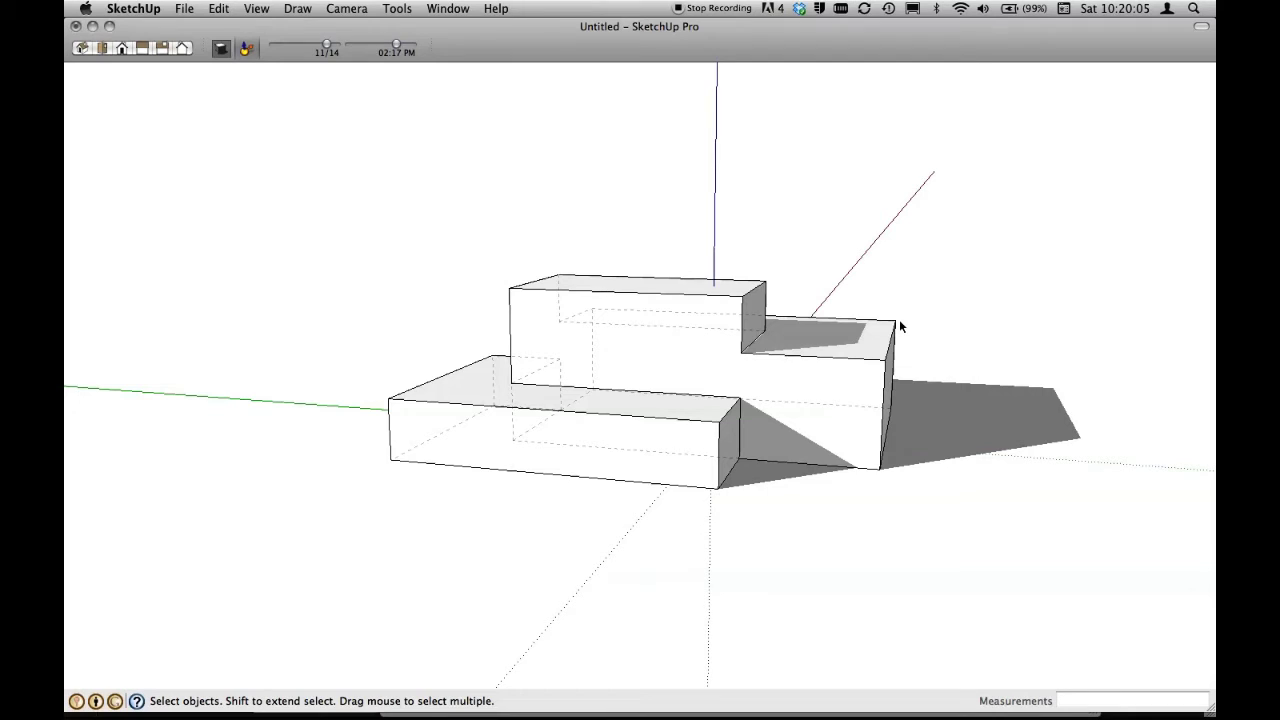
key(shift+x)
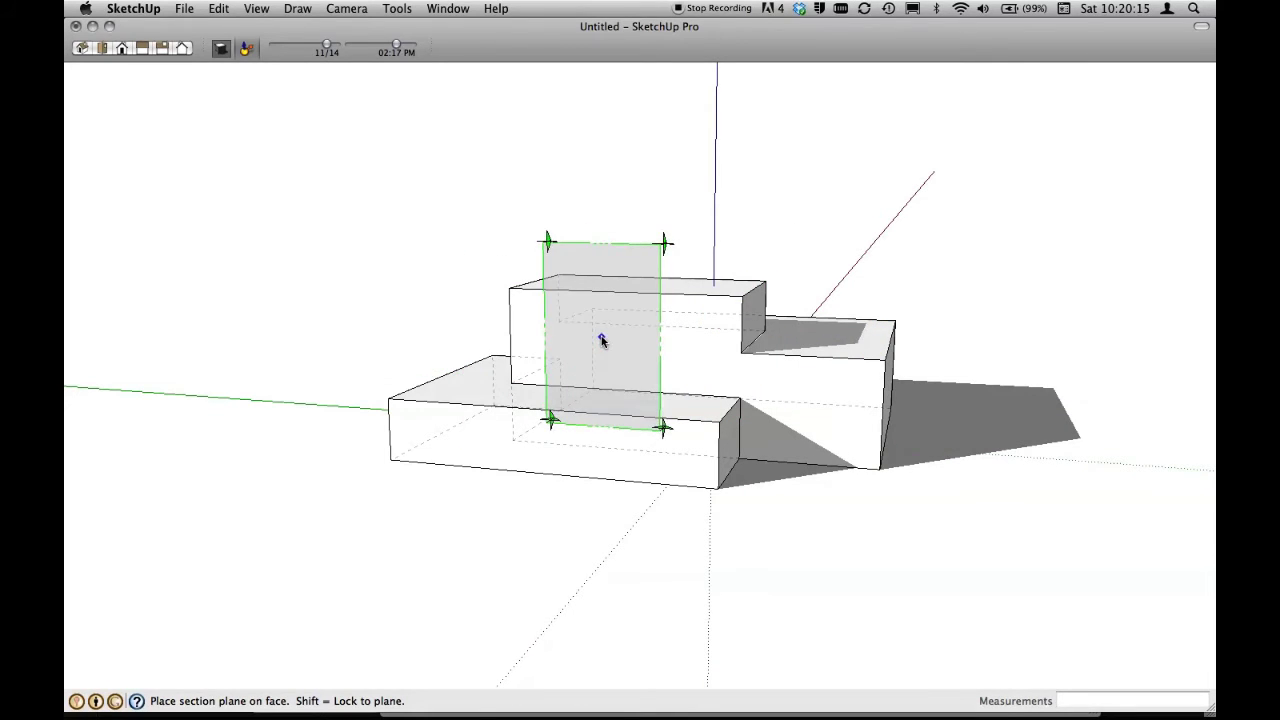
Place a vertical section plane on the tall box's face, cutting the boxes lengthwise.
click(602, 343)
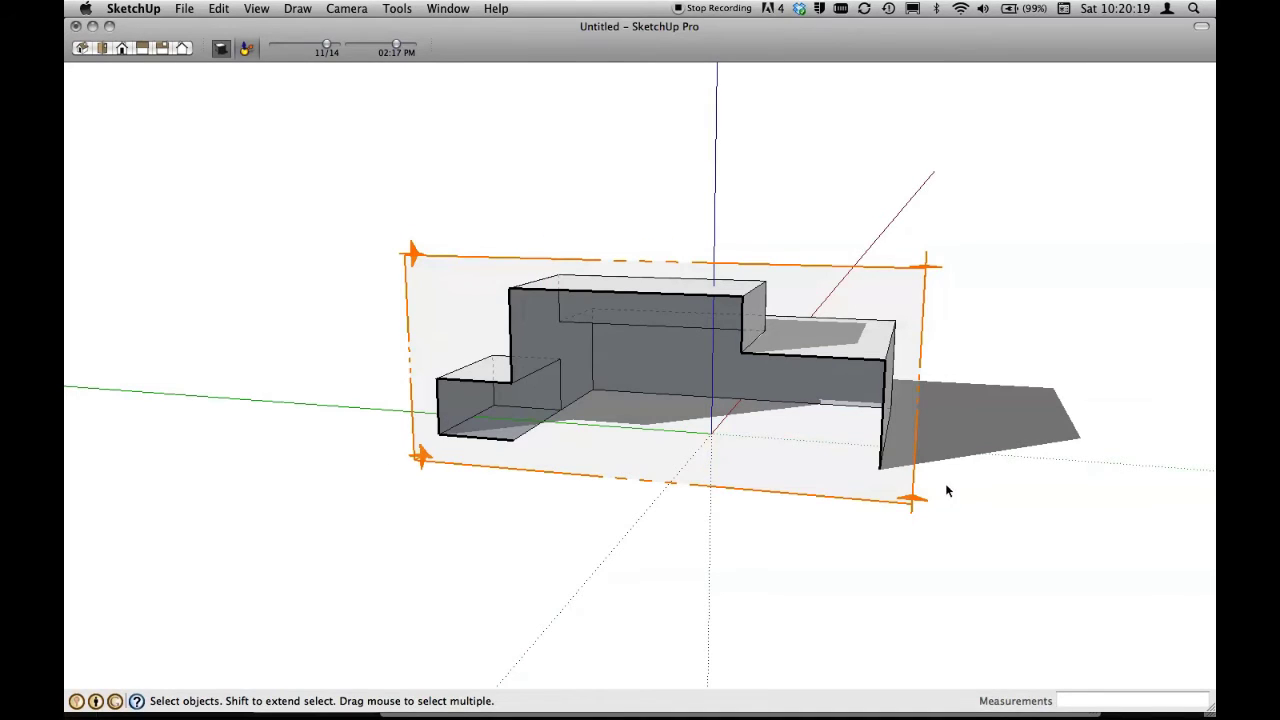
mouse_move(767, 480)
middle_down()
mouse_move(820, 437)
mouse_move(803, 383)
mouse_move(643, 480)
mouse_move(712, 536)
middle_up()
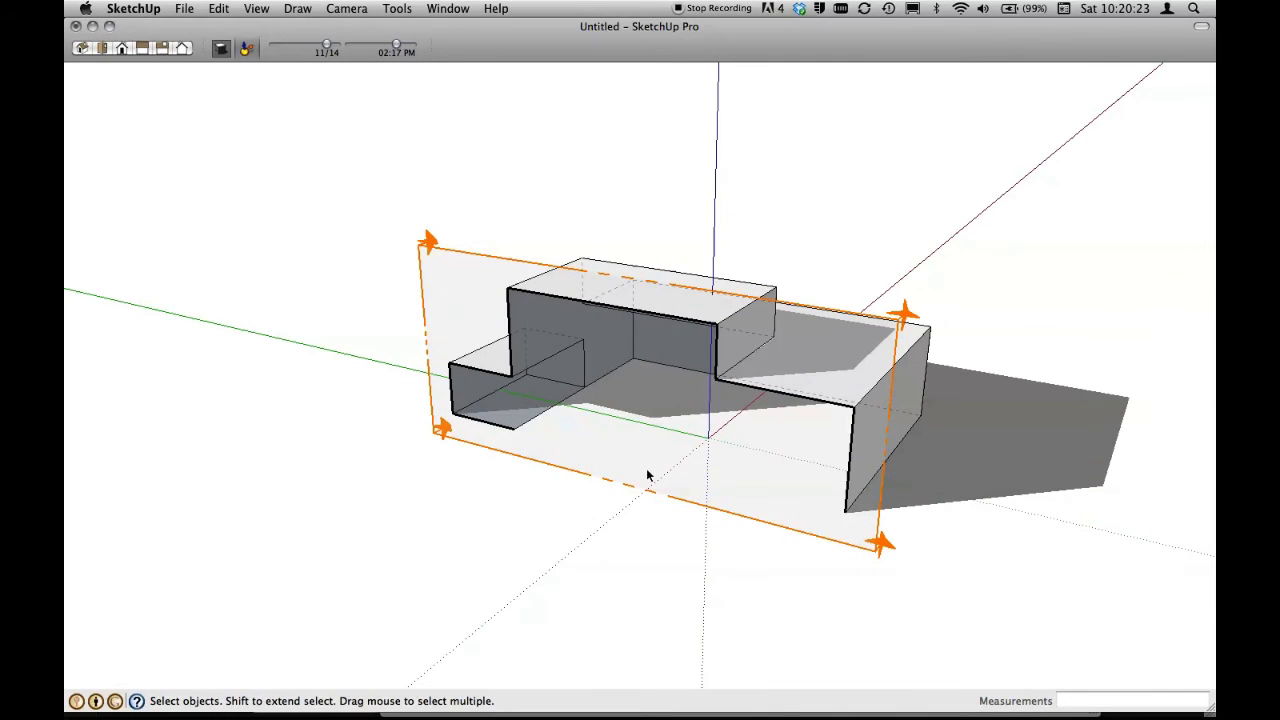
key(p)
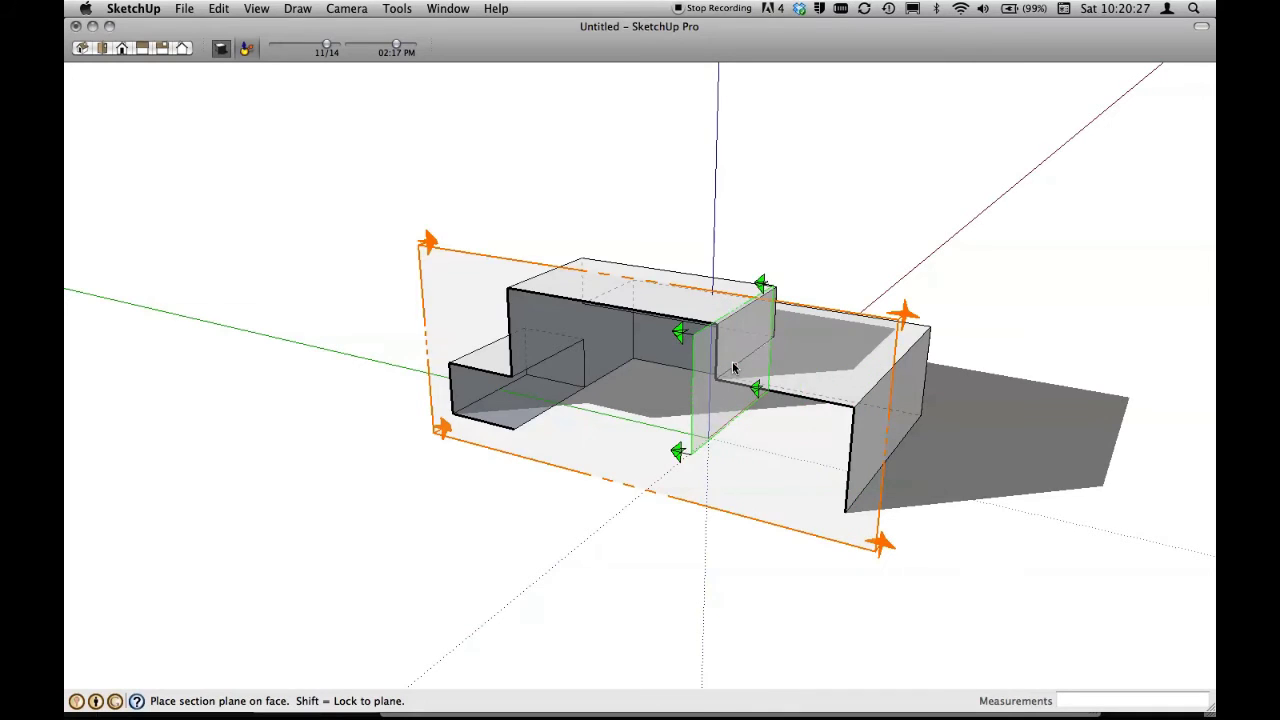
Place a horizontal section plane across the model's top face.
click(735, 375)
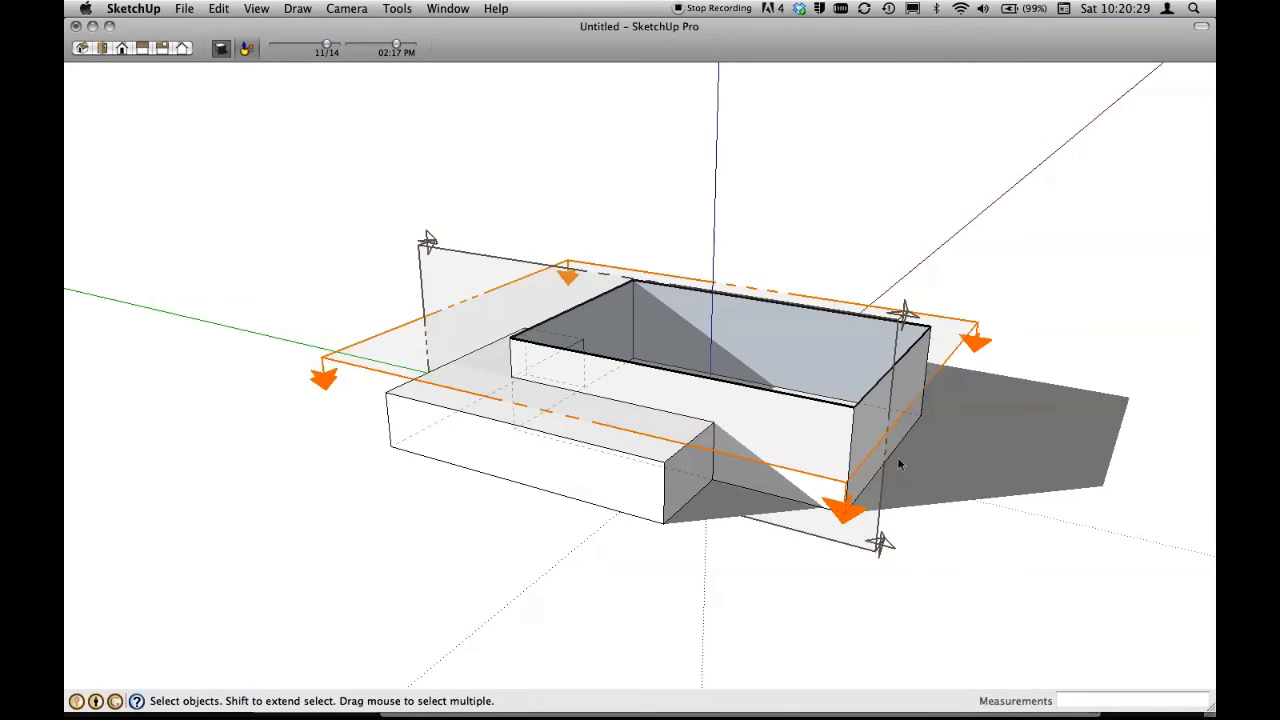
mouse_move(898, 463)
middle_down()
mouse_move(871, 551)
mouse_move(877, 531)
middle_up()
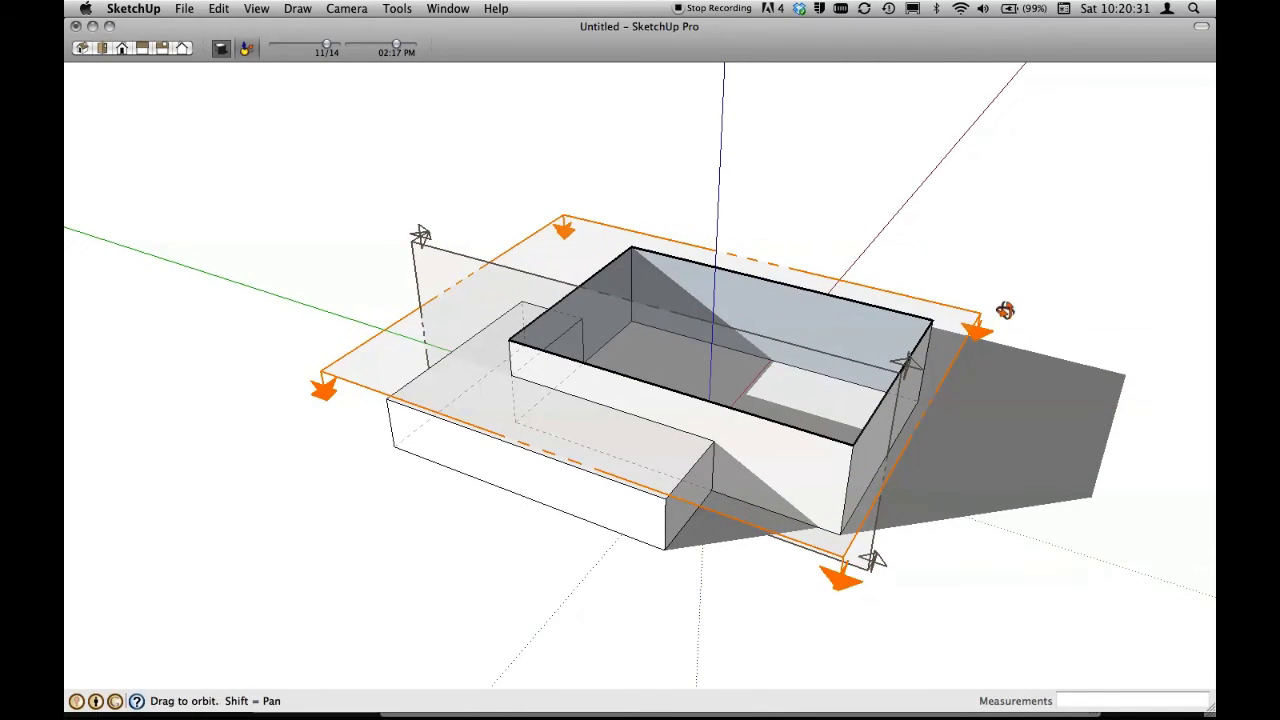
mouse_move(1005, 310)
middle_down()
mouse_move(546, 360)
mouse_move(414, 349)
mouse_move(815, 350)
middle_up()
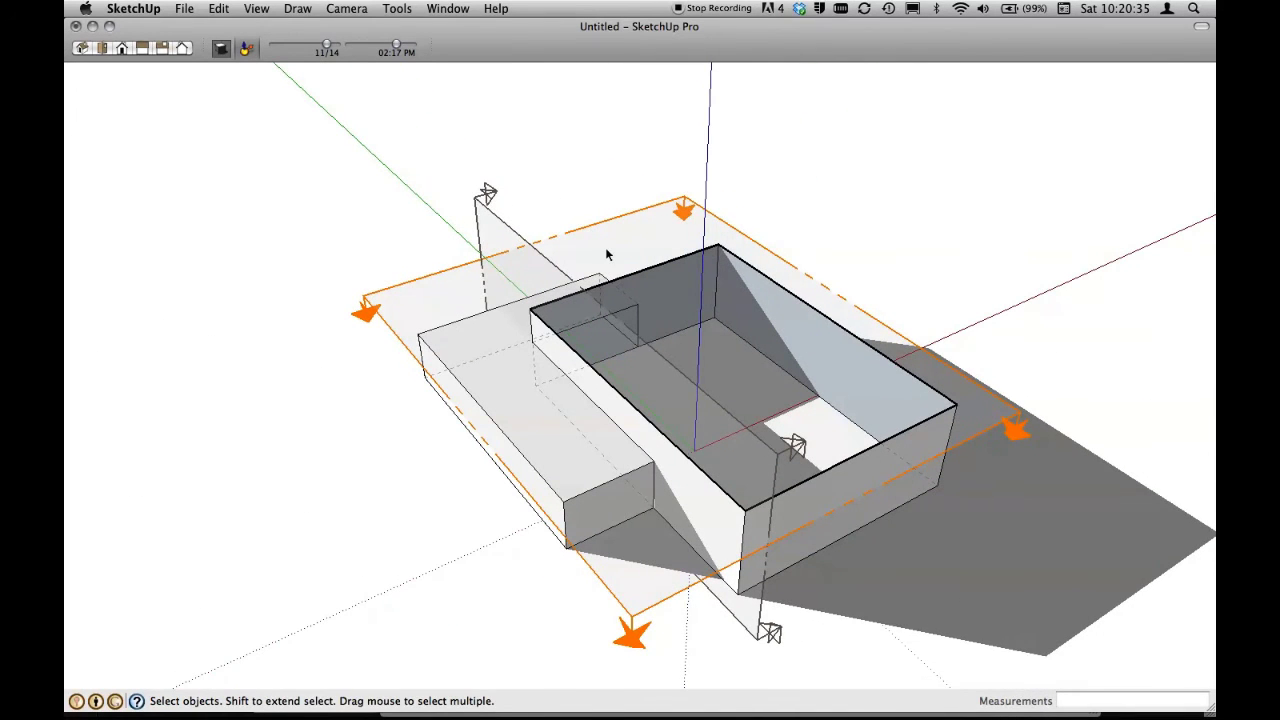
Toggle between the two section cuts, ending with the vertical cut active.
double_click(508, 231)
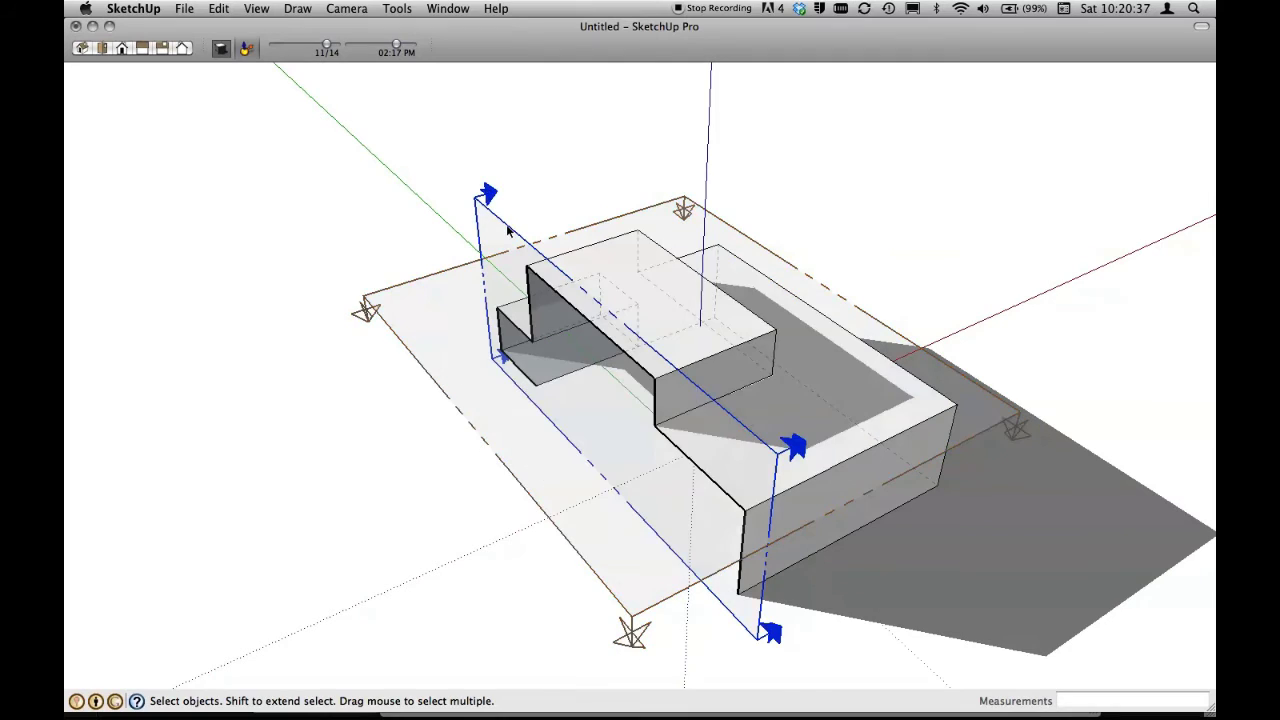
double_click(1012, 413)
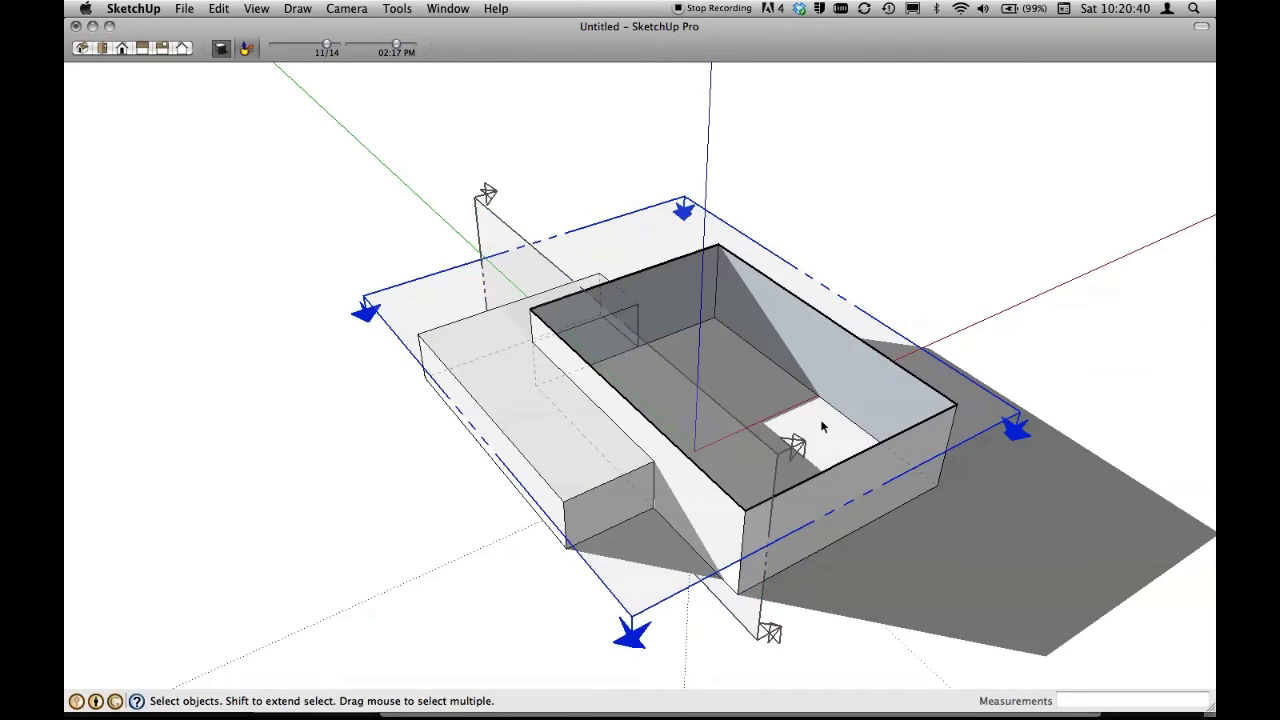
double_click(491, 218)
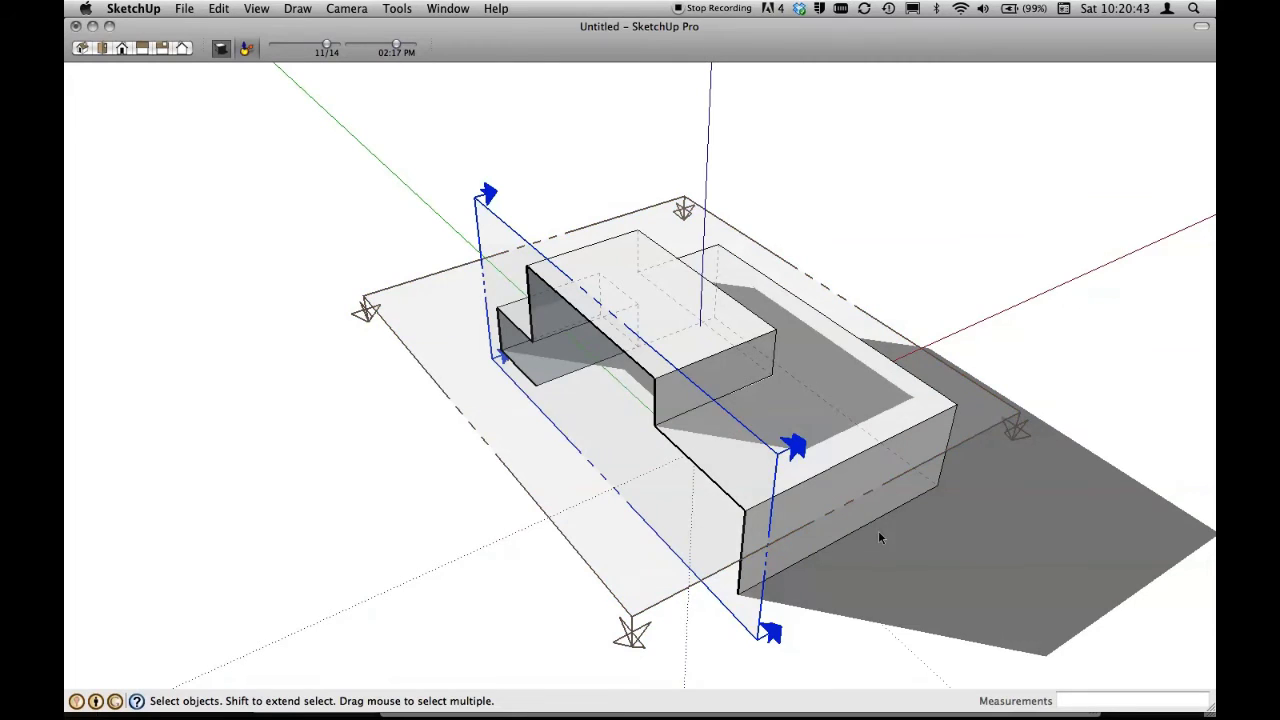
mouse_move(878, 530)
middle_down()
mouse_move(971, 423)
mouse_move(1020, 423)
mouse_move(771, 371)
mouse_move(809, 303)
mouse_move(829, 334)
mouse_move(930, 345)
middle_up()
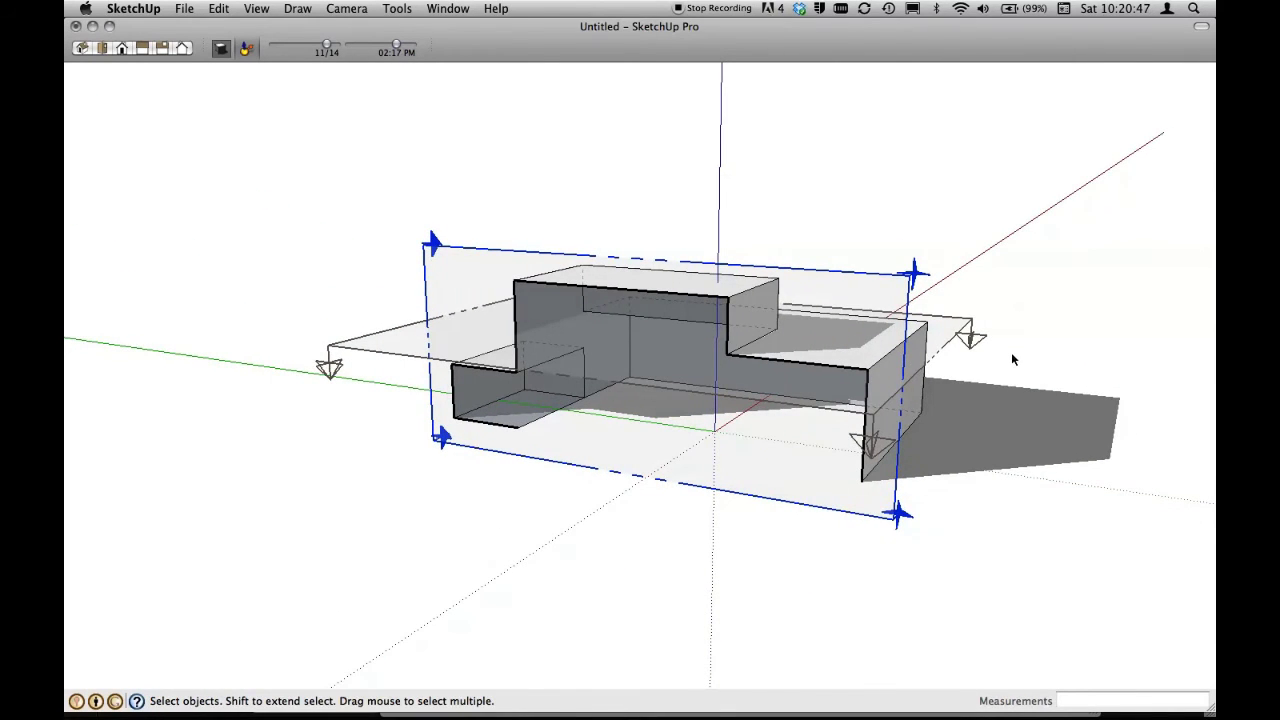
Move the vertical section plane along the red axis to slice the blocks elsewhere.
key(m)
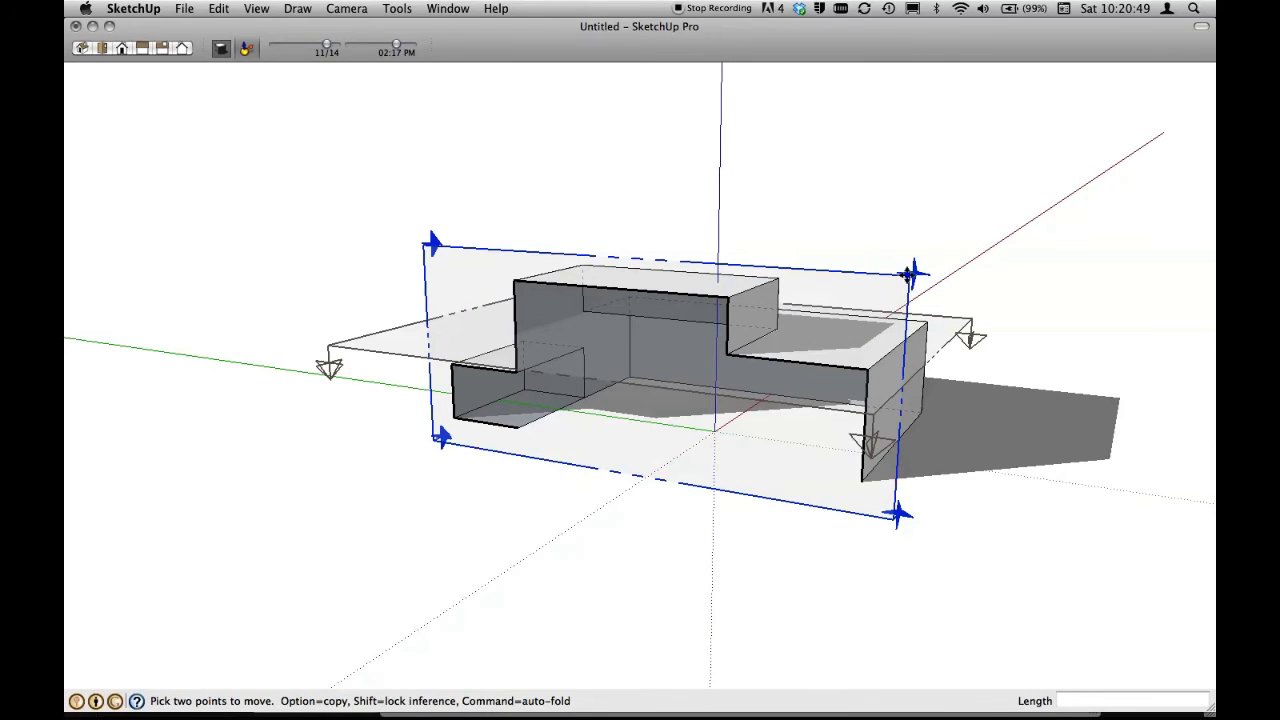
click(913, 273)
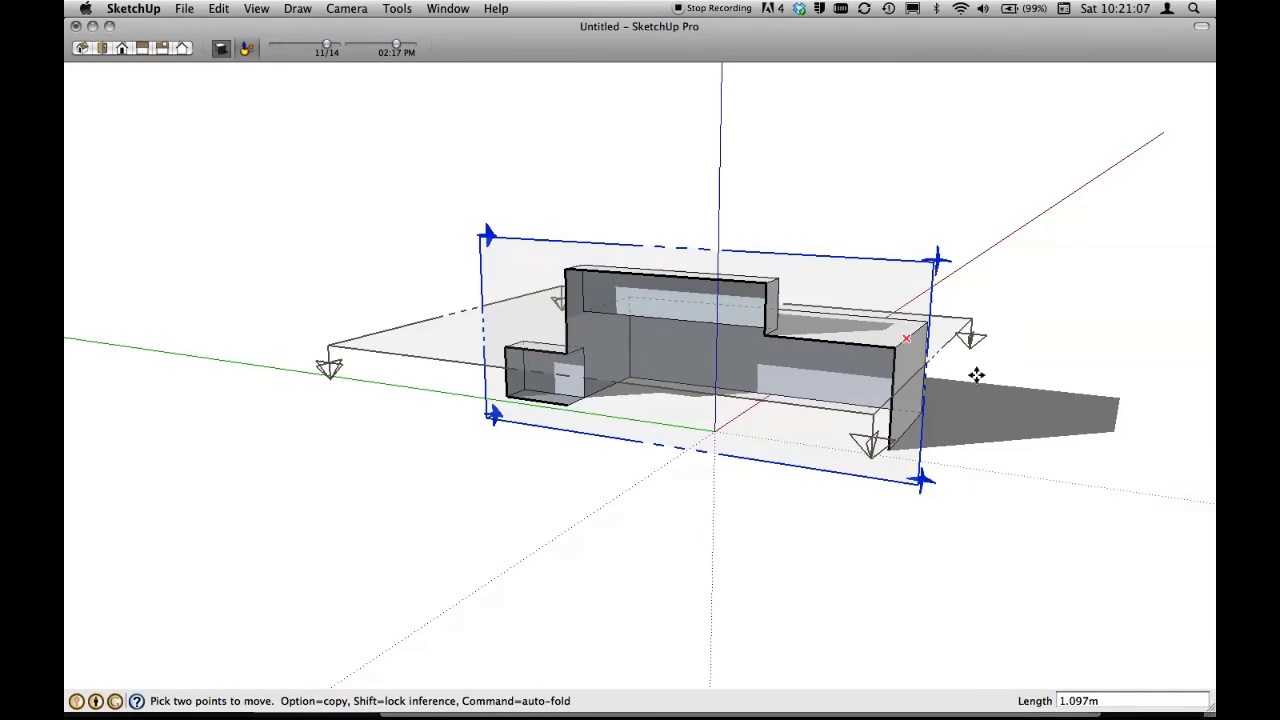
mouse_move(951, 398)
middle_down()
mouse_move(851, 563)
mouse_move(816, 586)
middle_up()
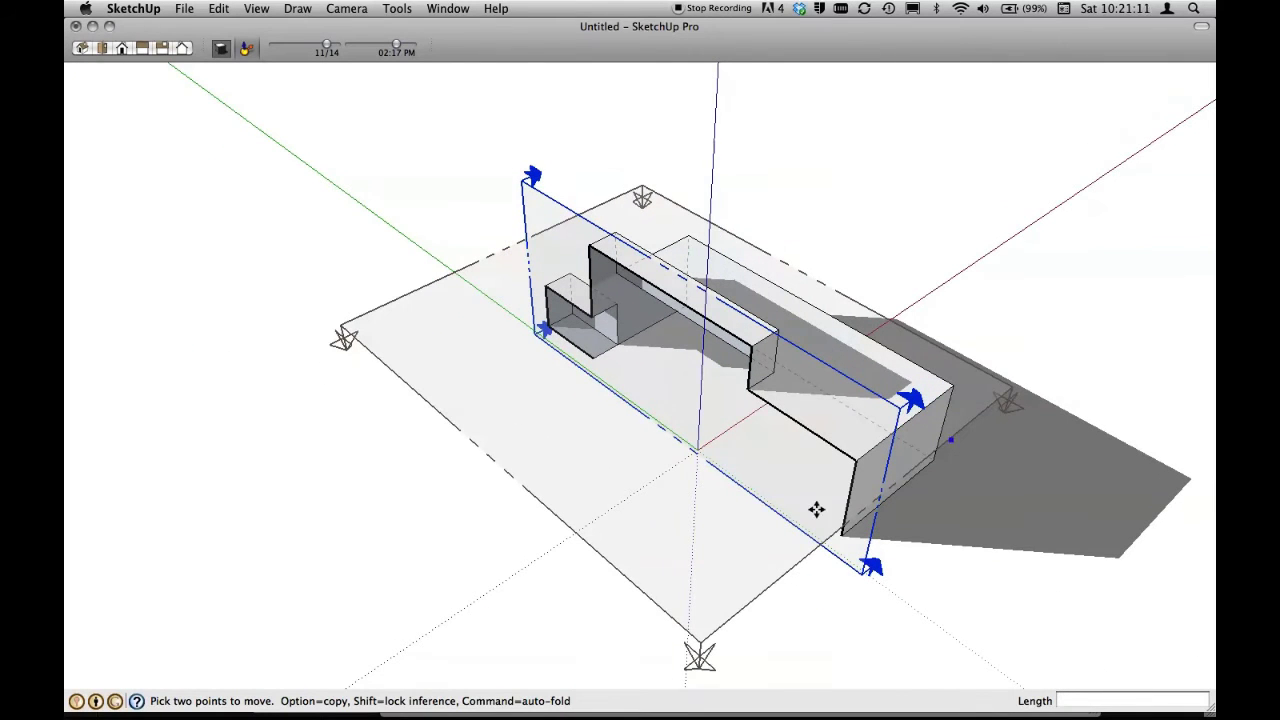
Make the horizontal section cut the active one.
key(space)
double_click(725, 620)
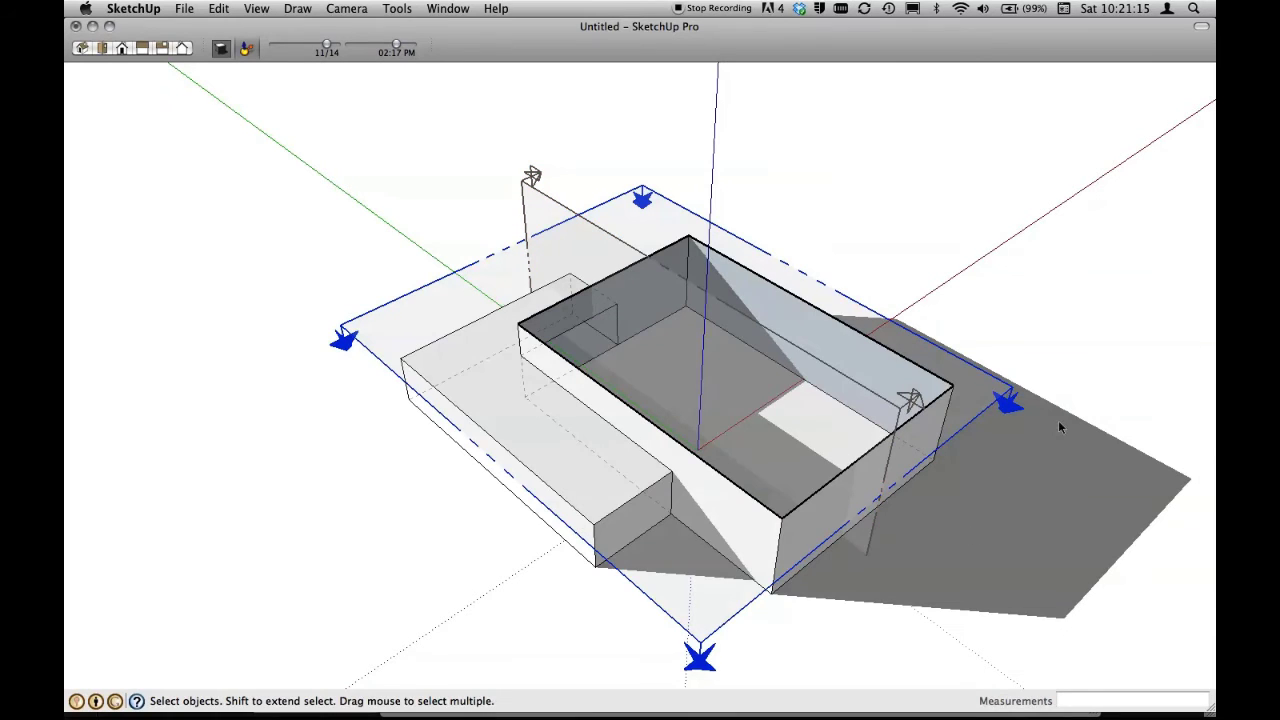
middle_drag(958, 444, 1038, 515)
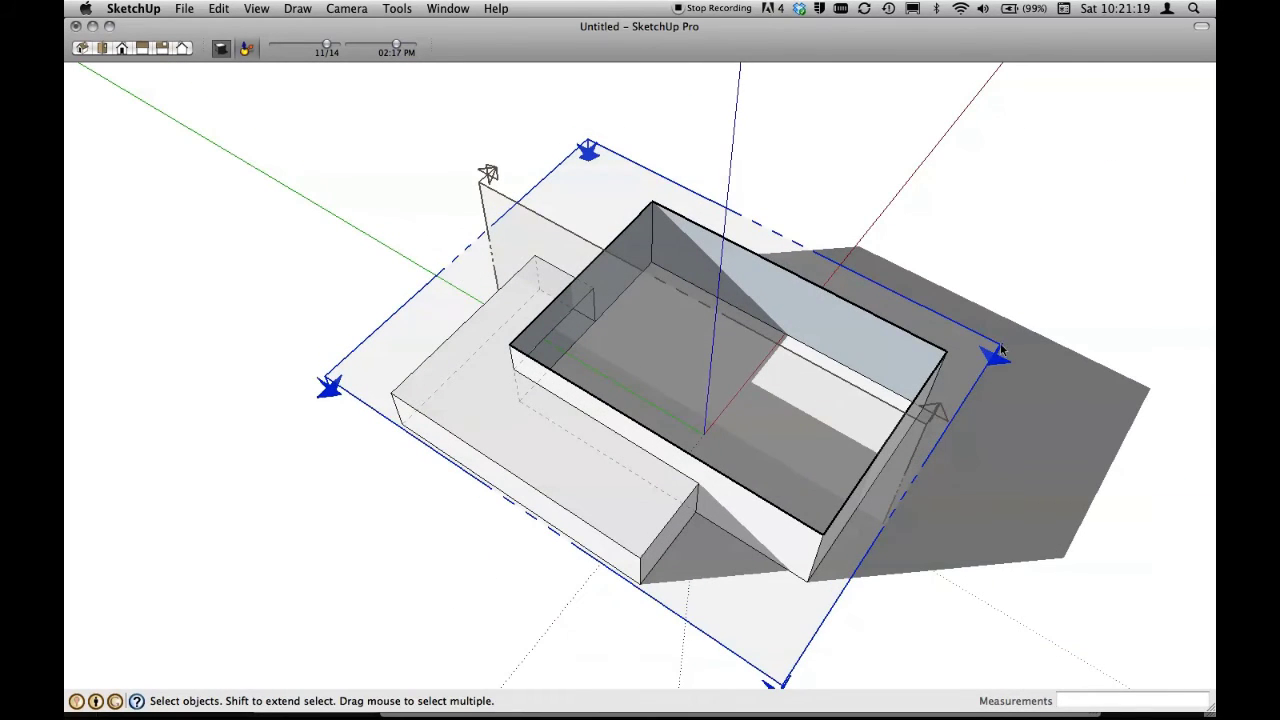
Raise the horizontal section plane to cut only the tall central box, then select a section plane.
key(m)
click(1001, 348)
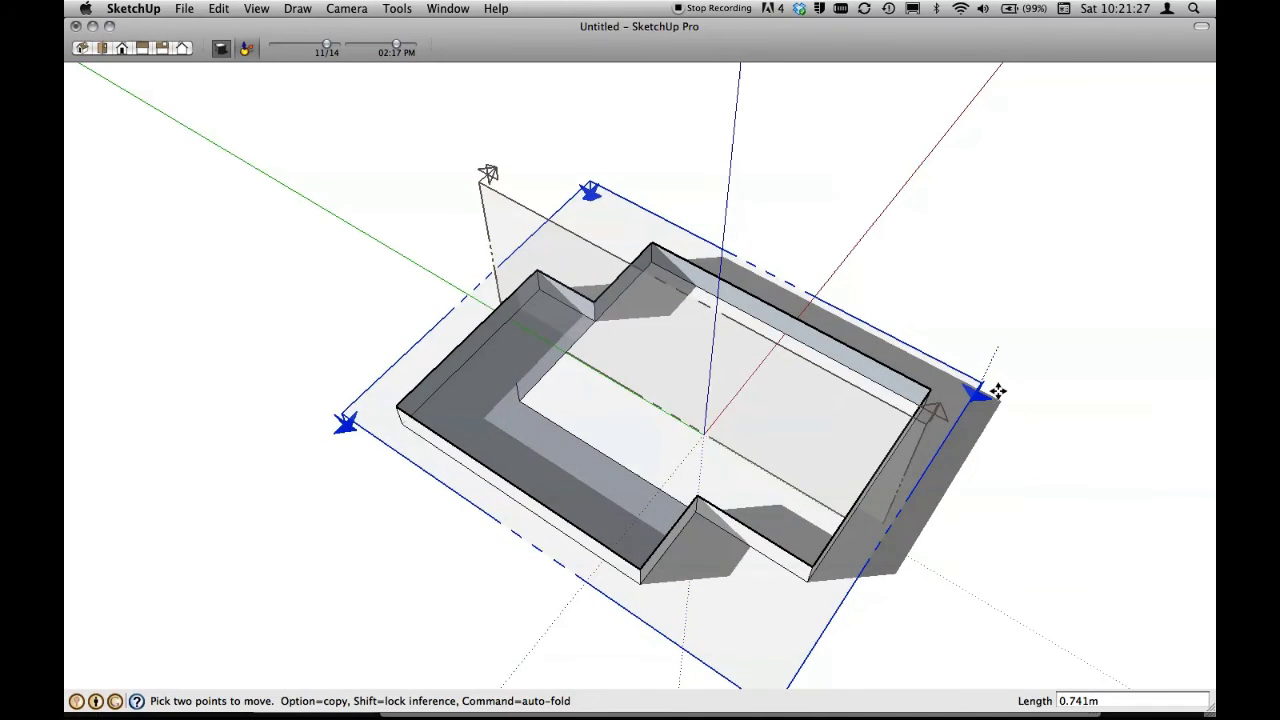
click(1005, 338)
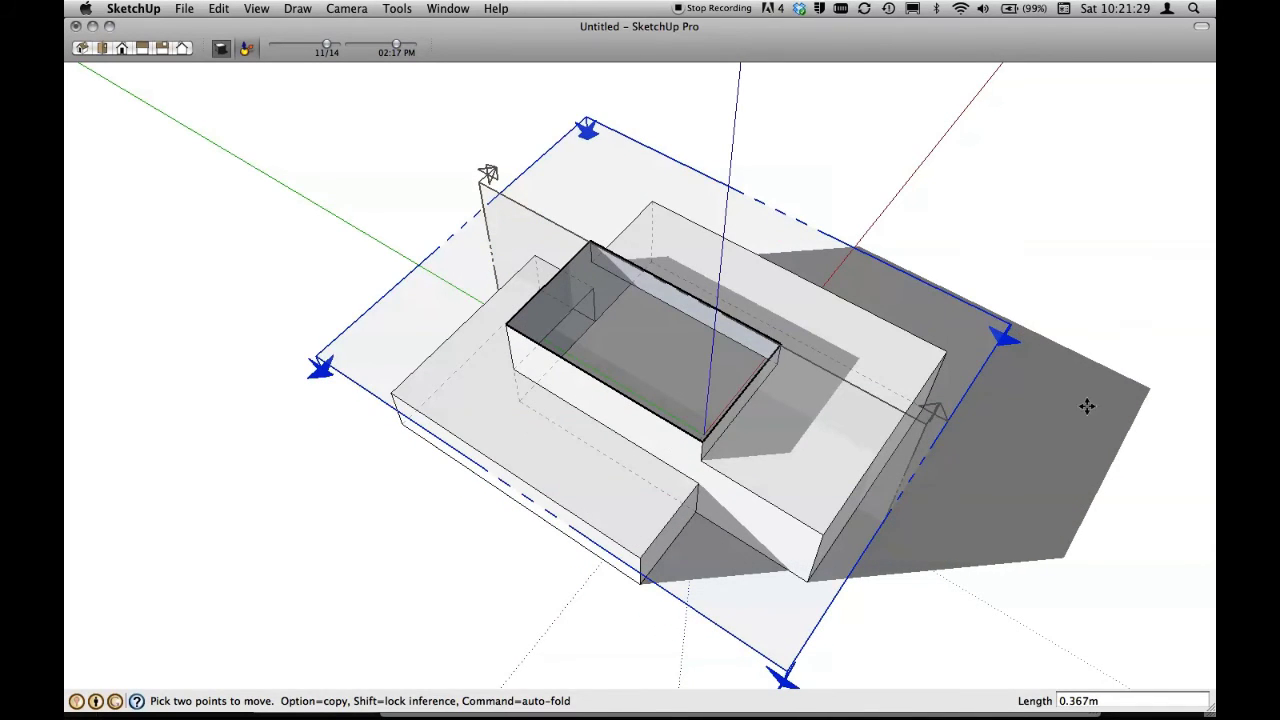
middle_drag(1087, 406, 1054, 283)
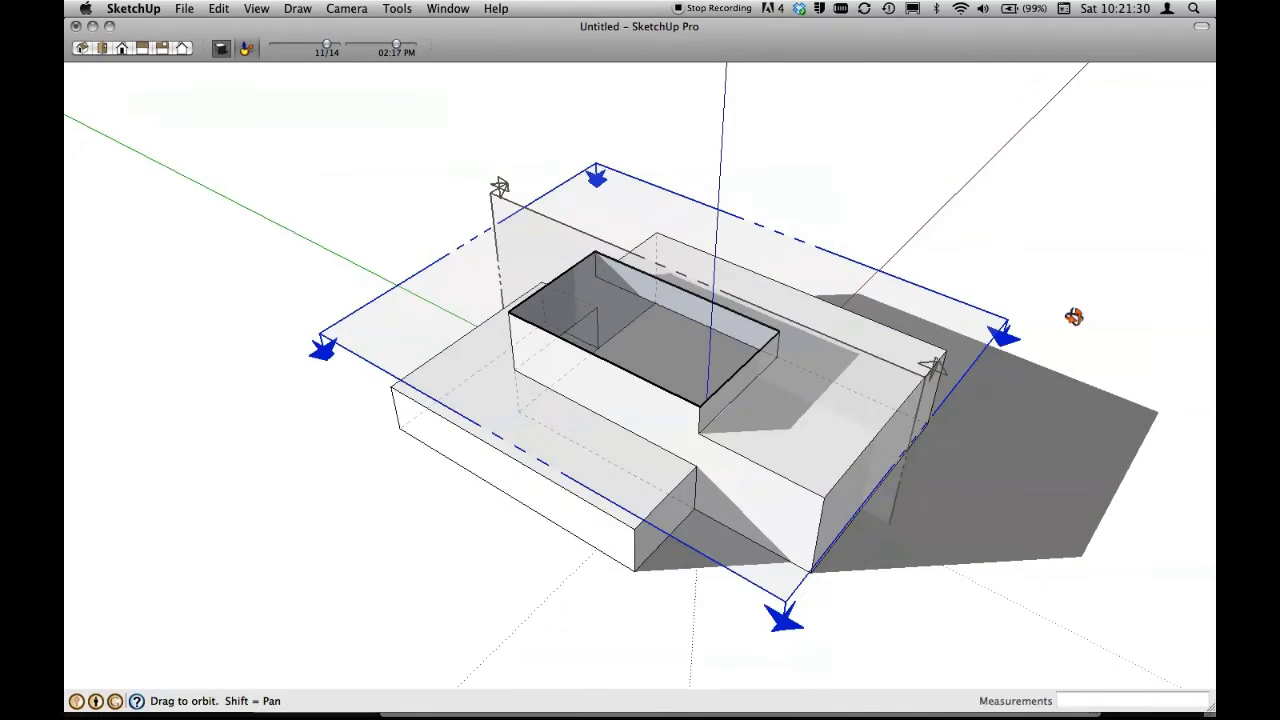
key(space)
click(503, 199)
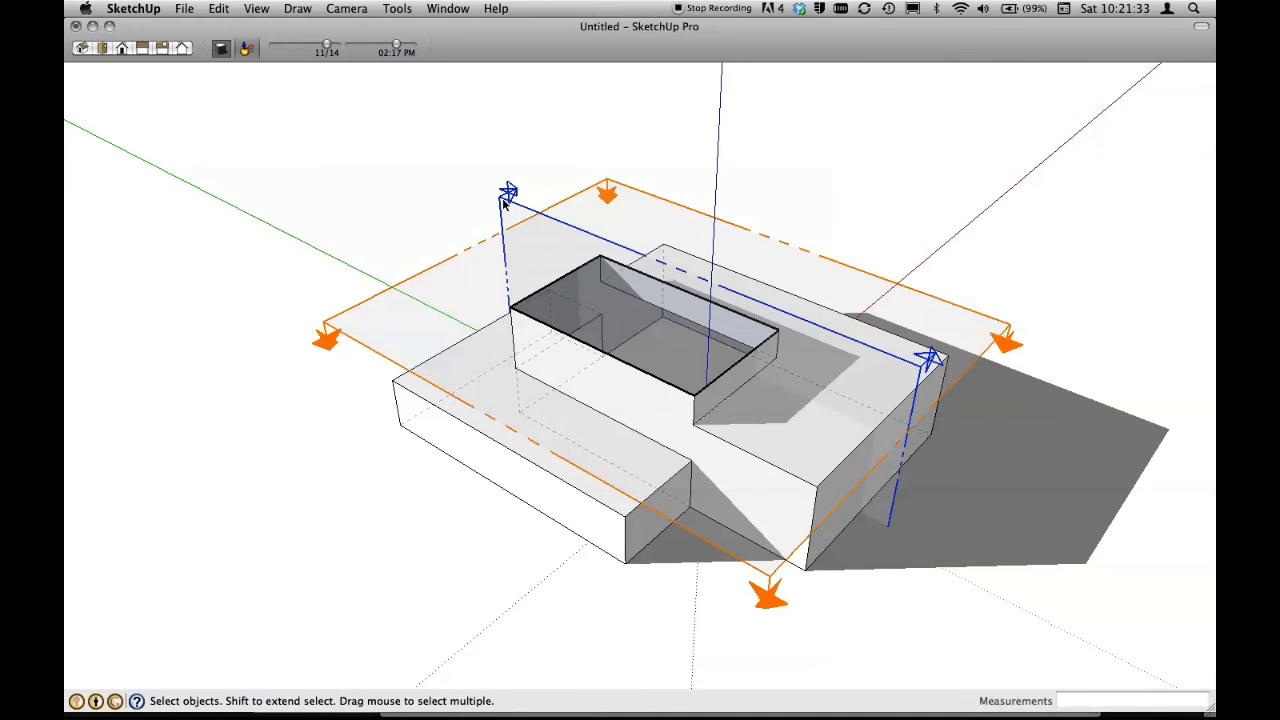
Delete both section planes so the three stepped blocks appear whole with shadows.
key(Delete)
click(608, 189)
key(Delete)
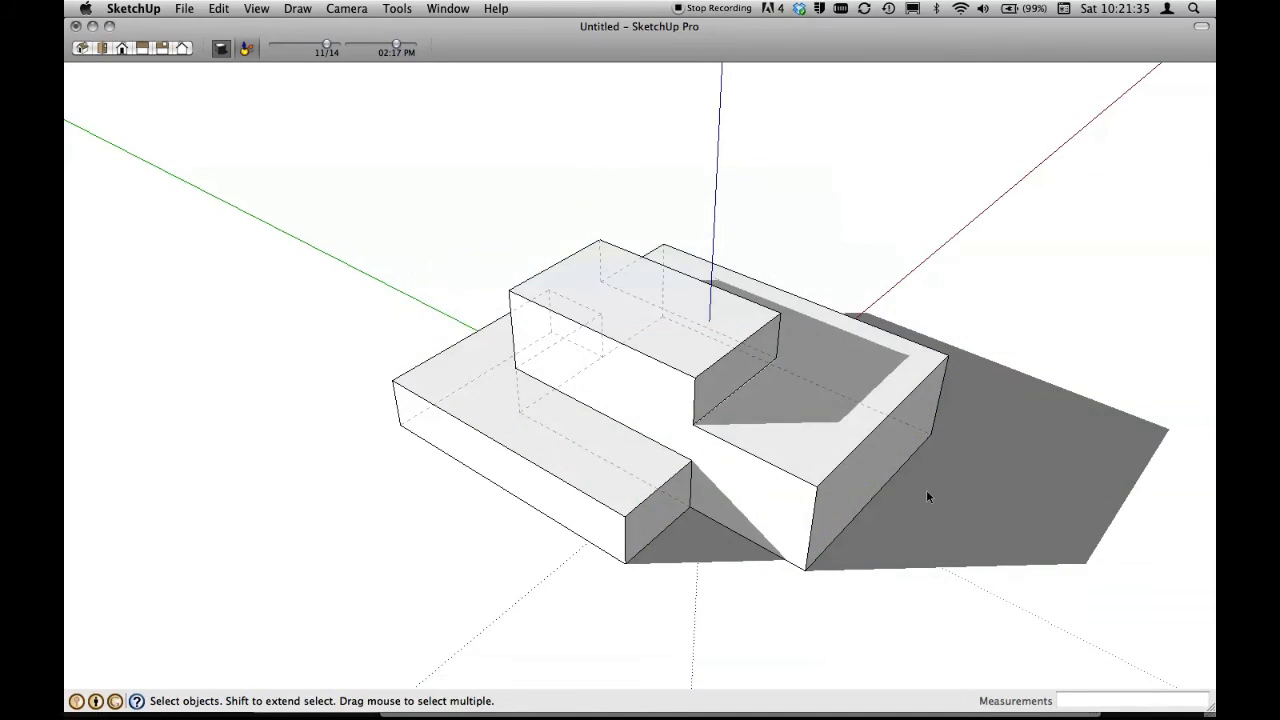
mouse_move(927, 491)
middle_down()
mouse_move(886, 334)
mouse_move(815, 368)
middle_up()
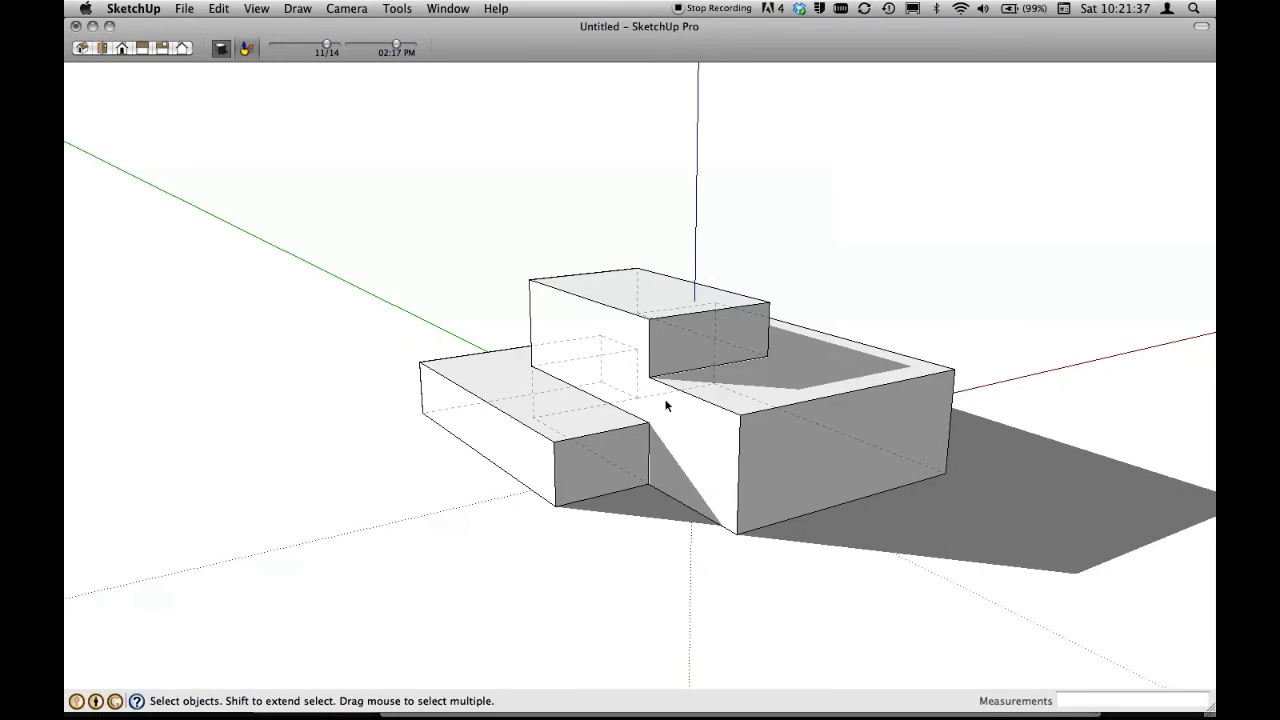
mouse_move(667, 405)
middle_down()
mouse_move(929, 449)
mouse_move(904, 449)
middle_up()
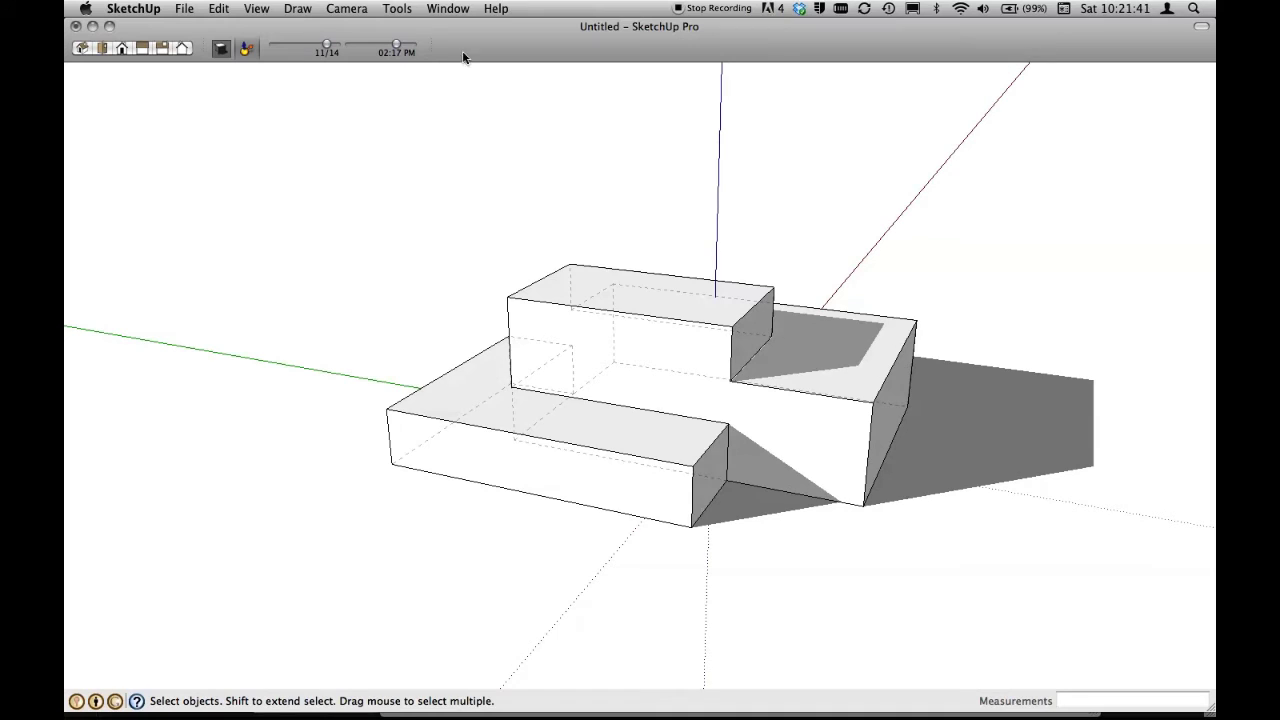
Dimension the front base edge (3.477m) and the next segment to the large block's corner (1.438m).
click(404, 10)
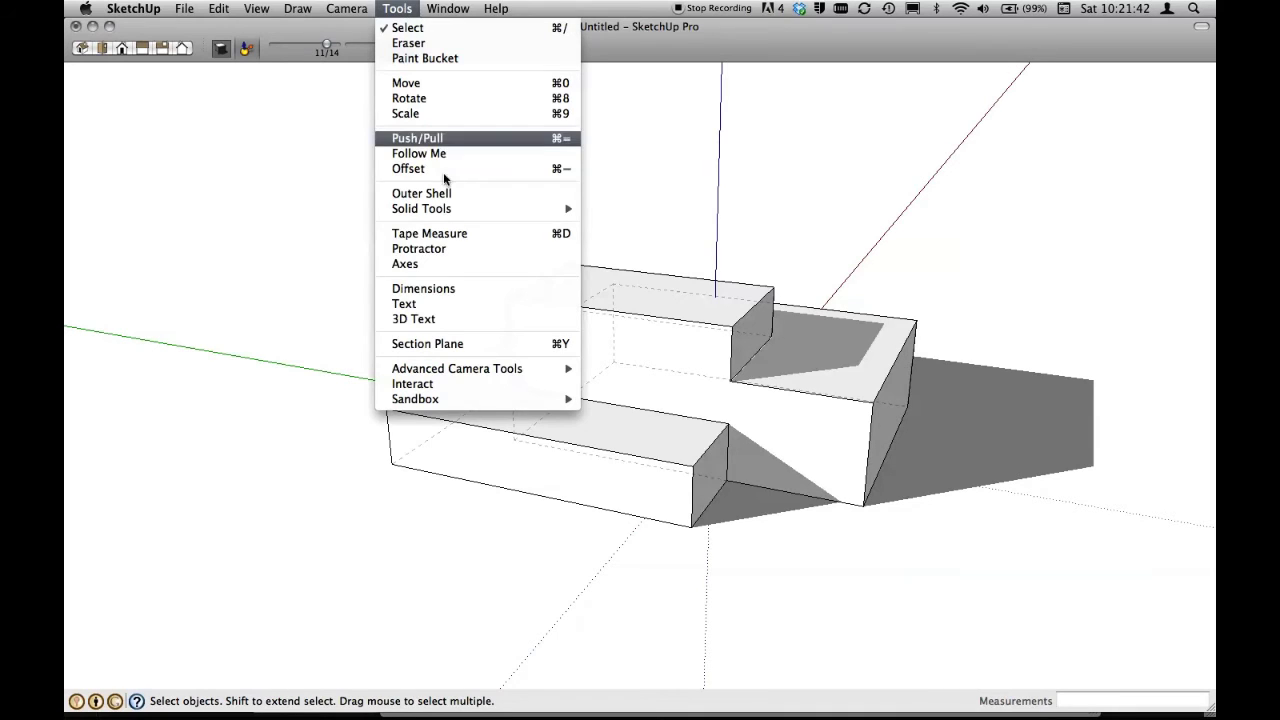
click(467, 289)
click(392, 464)
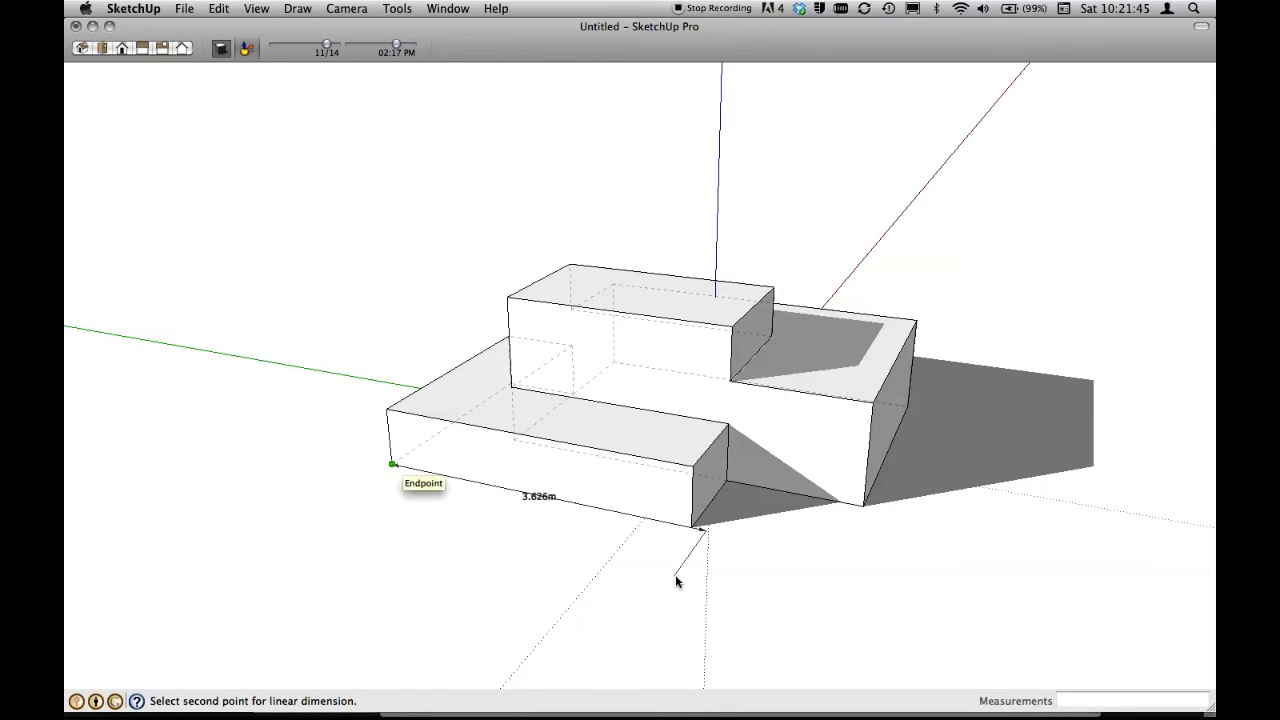
click(693, 527)
click(614, 603)
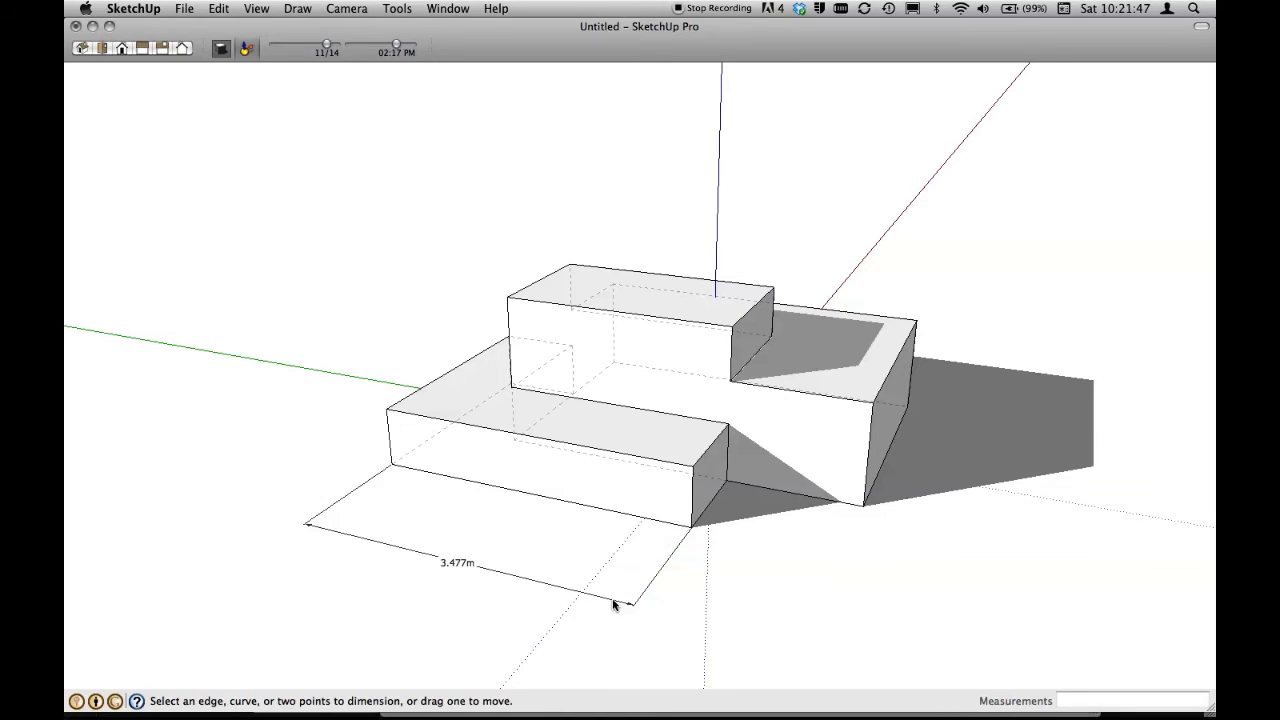
click(693, 527)
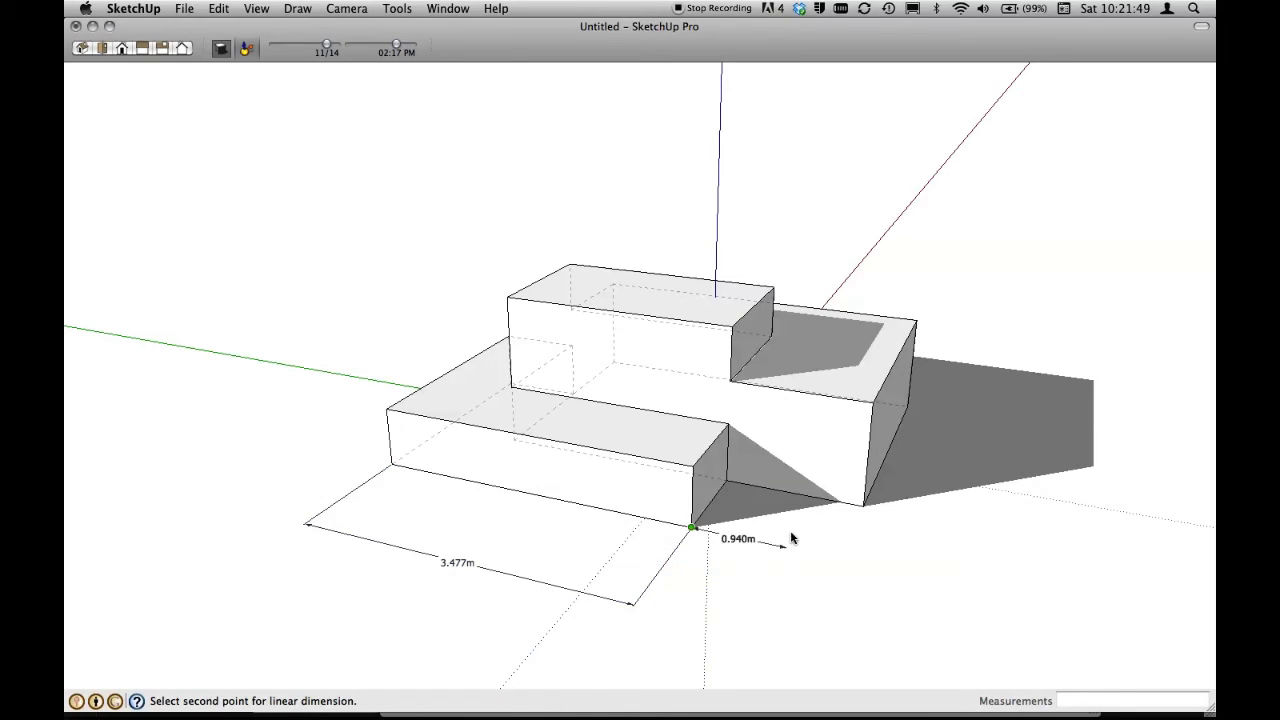
click(863, 508)
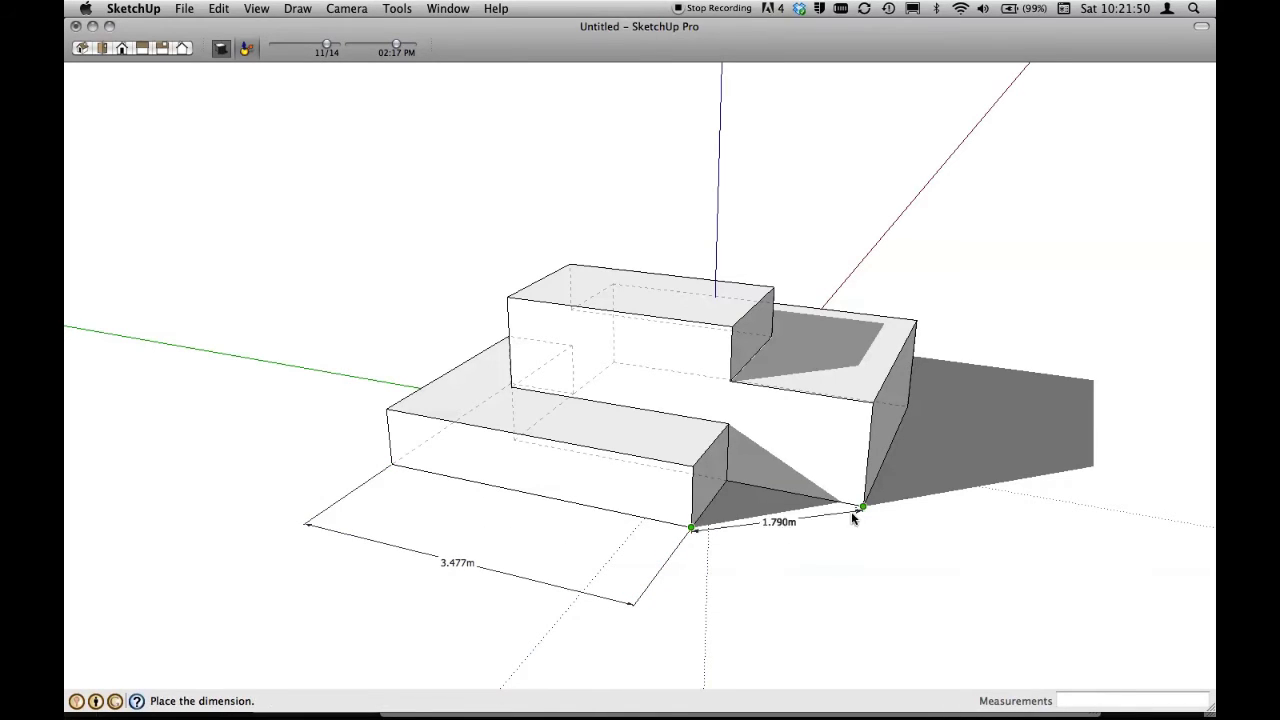
click(635, 608)
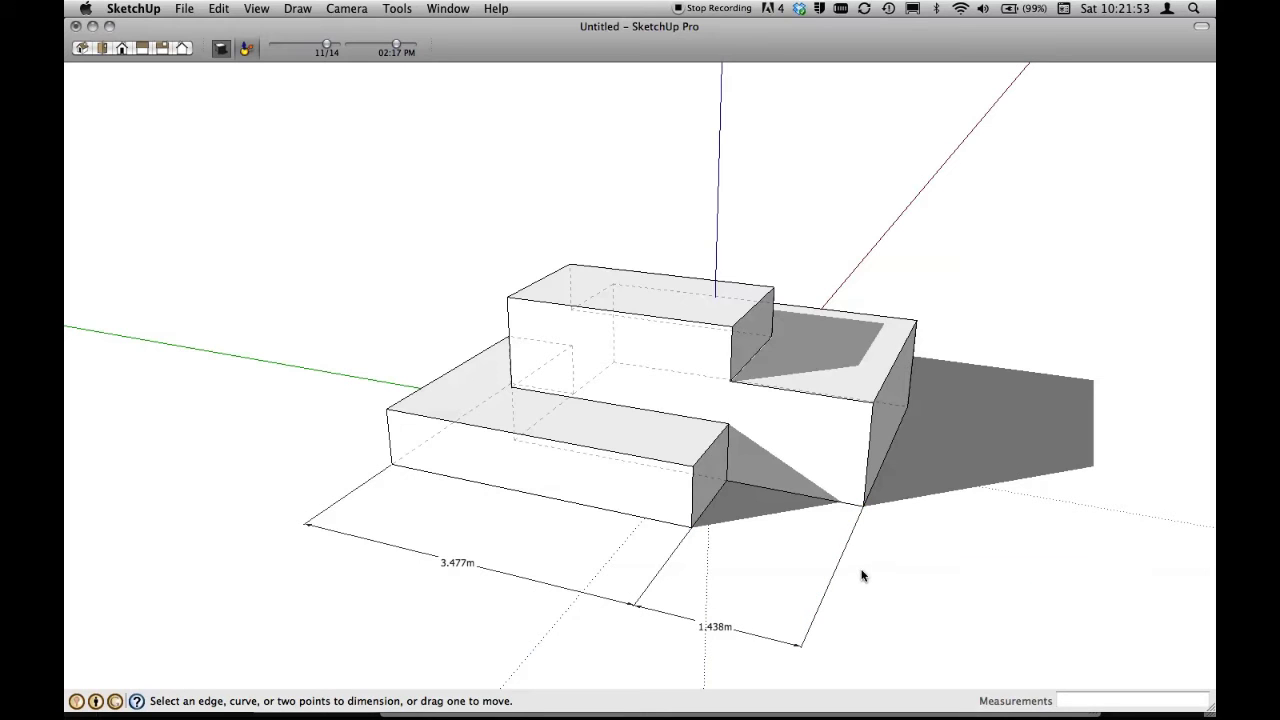
Push/pull the lower front box's end face out 0.884m so dimensions read 3.961m and 0.954m.
key(p)
mouse_move(710, 465)
mouse_down()
mouse_move(680, 468)
mouse_move(706, 490)
mouse_up()
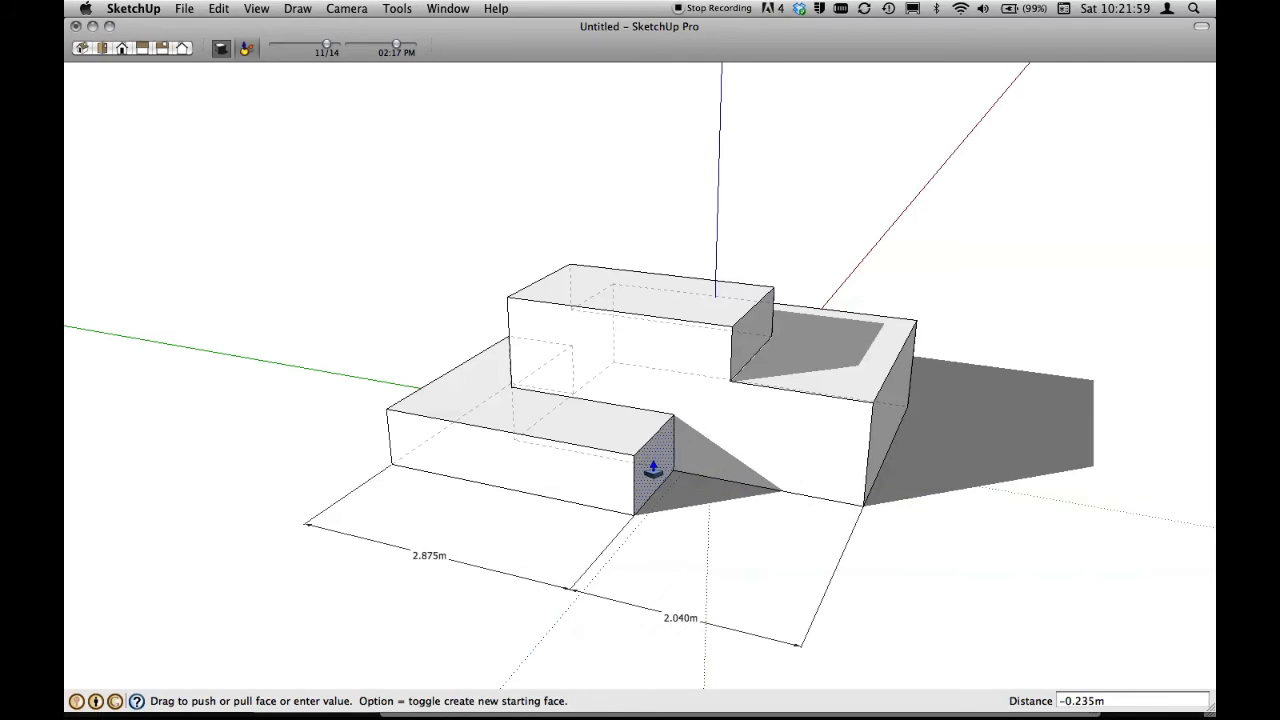
mouse_move(706, 490)
mouse_down()
mouse_move(671, 458)
mouse_move(757, 491)
mouse_up()
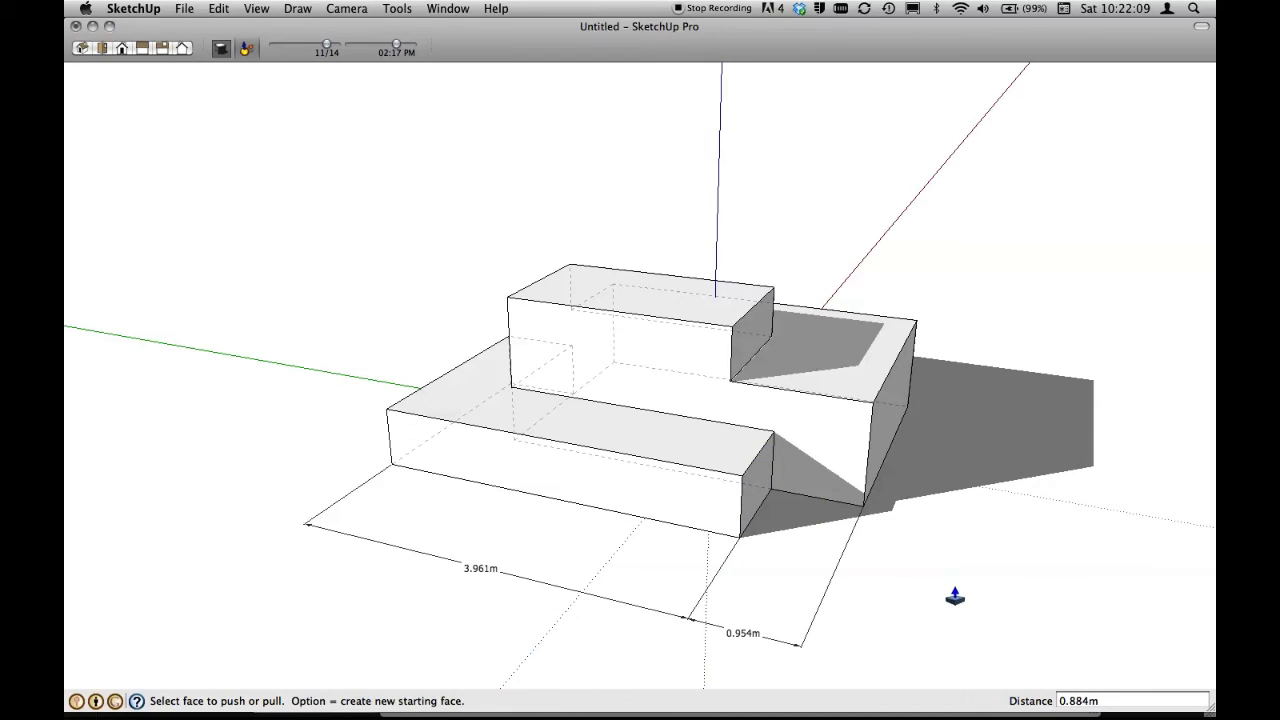
click(397, 8)
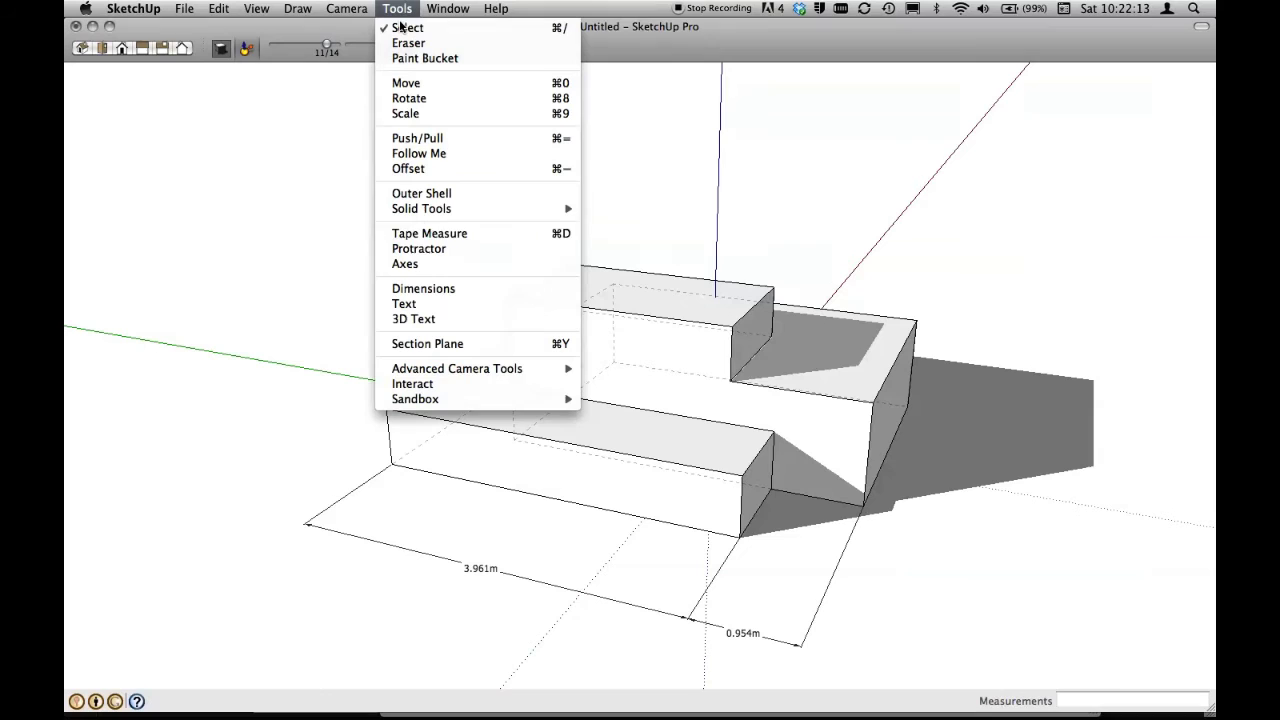
Dimension the lower box's end edge height as 0.655m, discarding an extra 1.063m dimension.
click(450, 289)
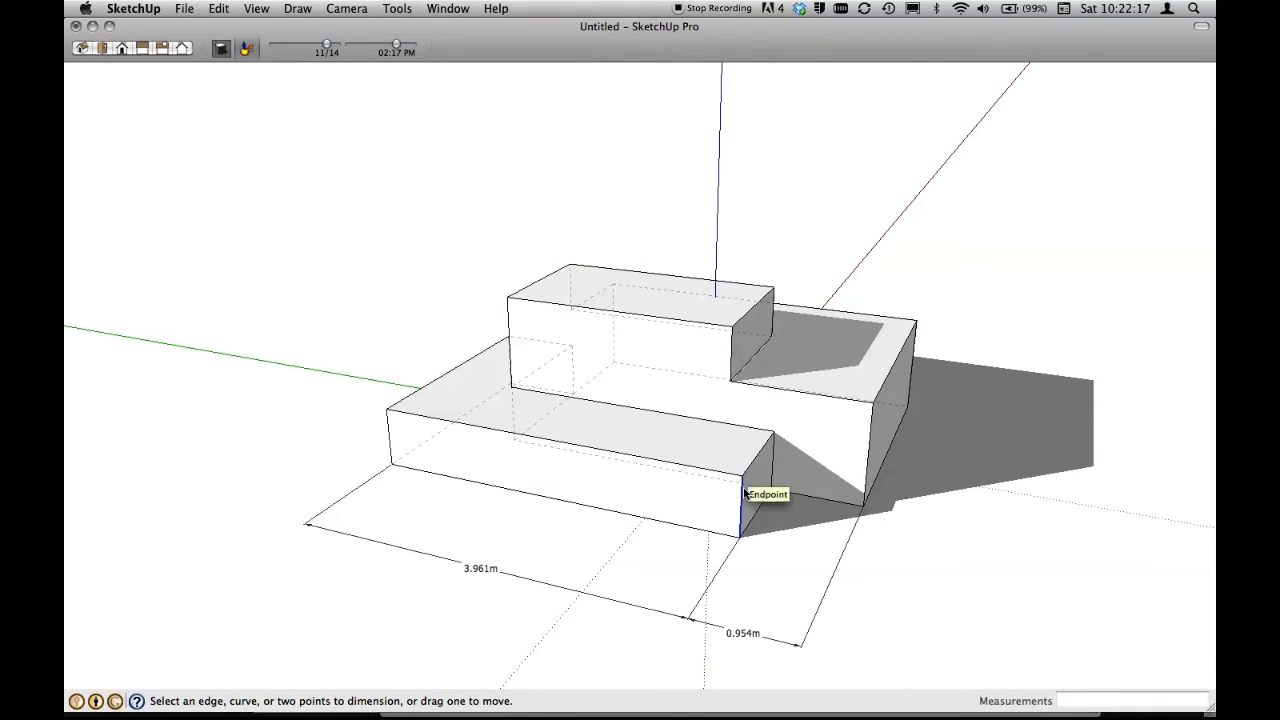
click(739, 538)
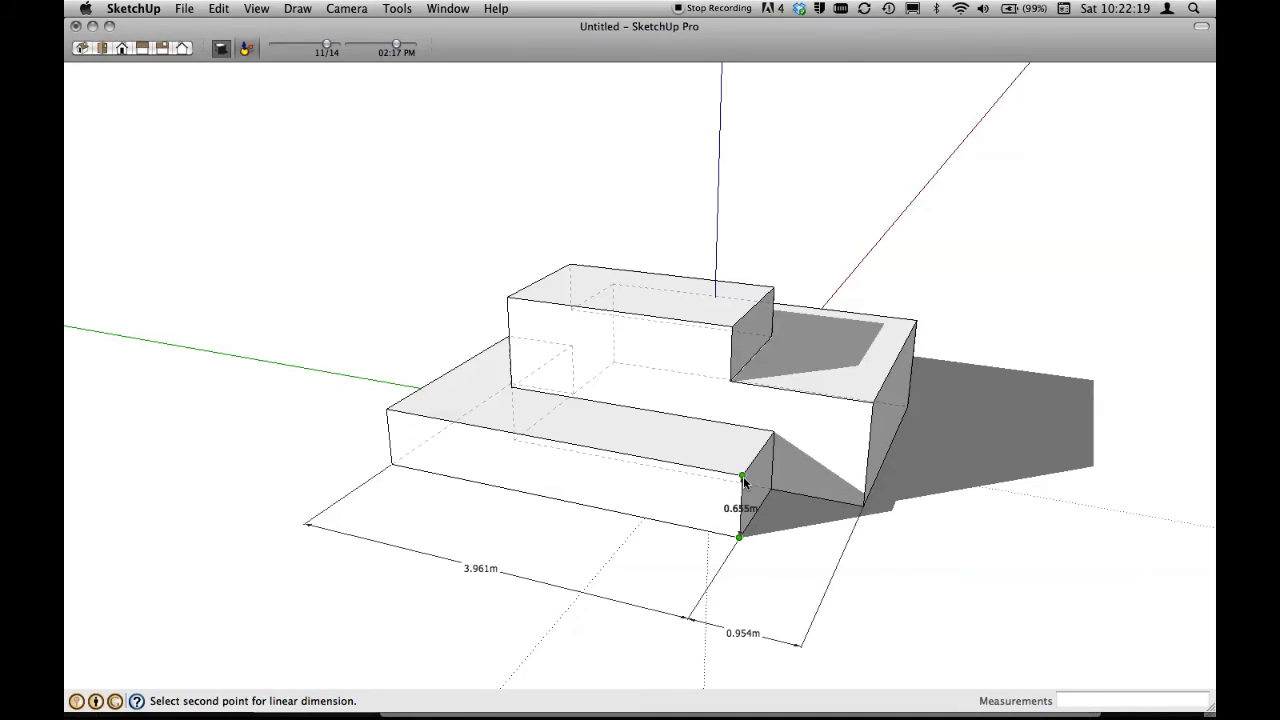
click(742, 475)
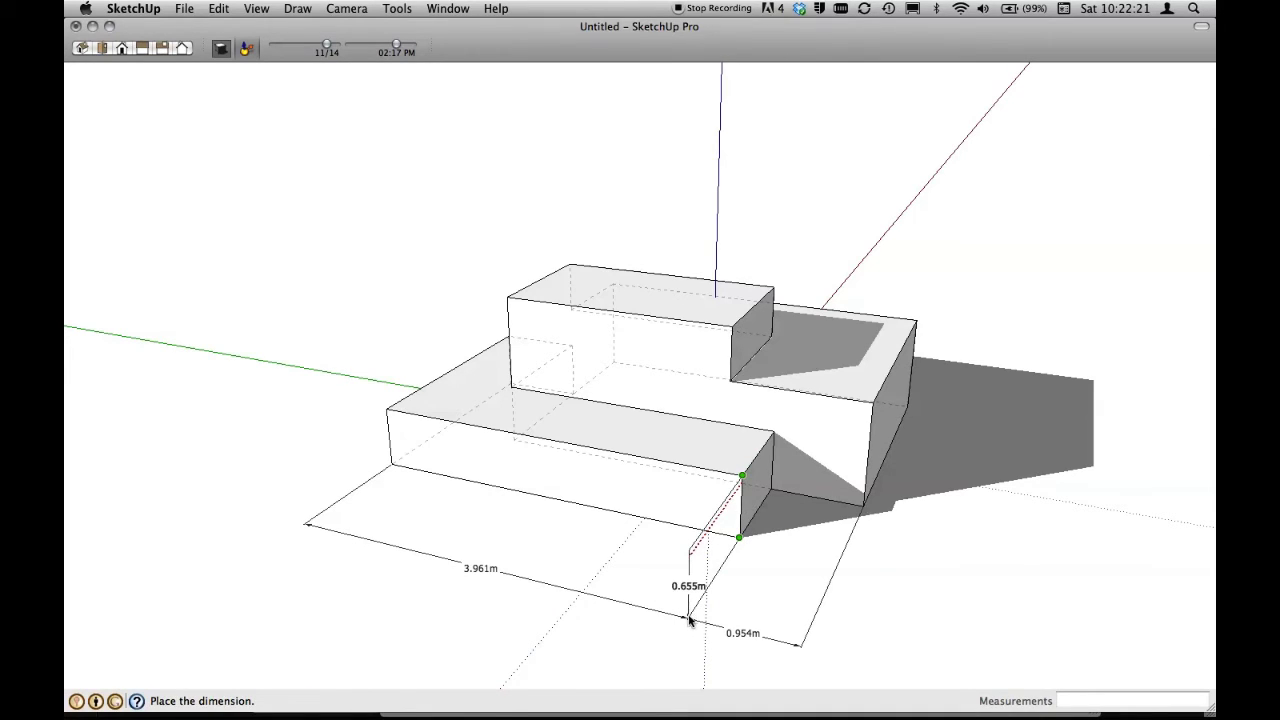
click(688, 585)
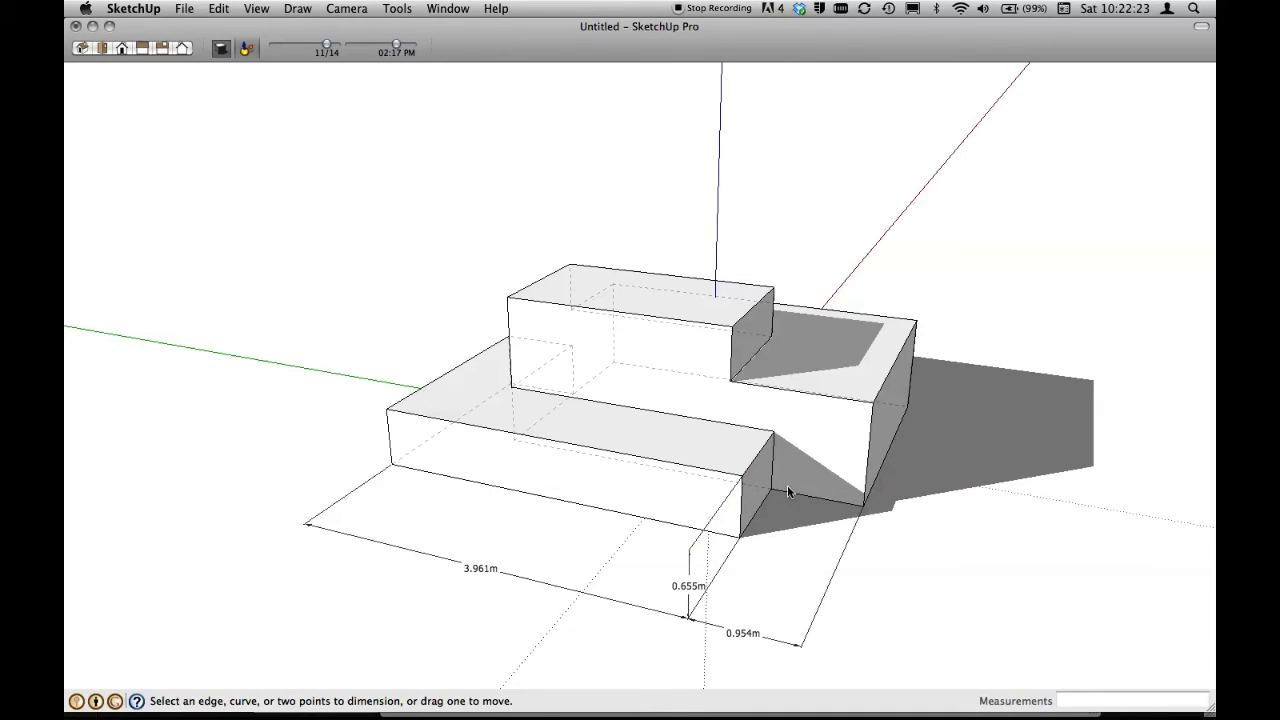
click(742, 476)
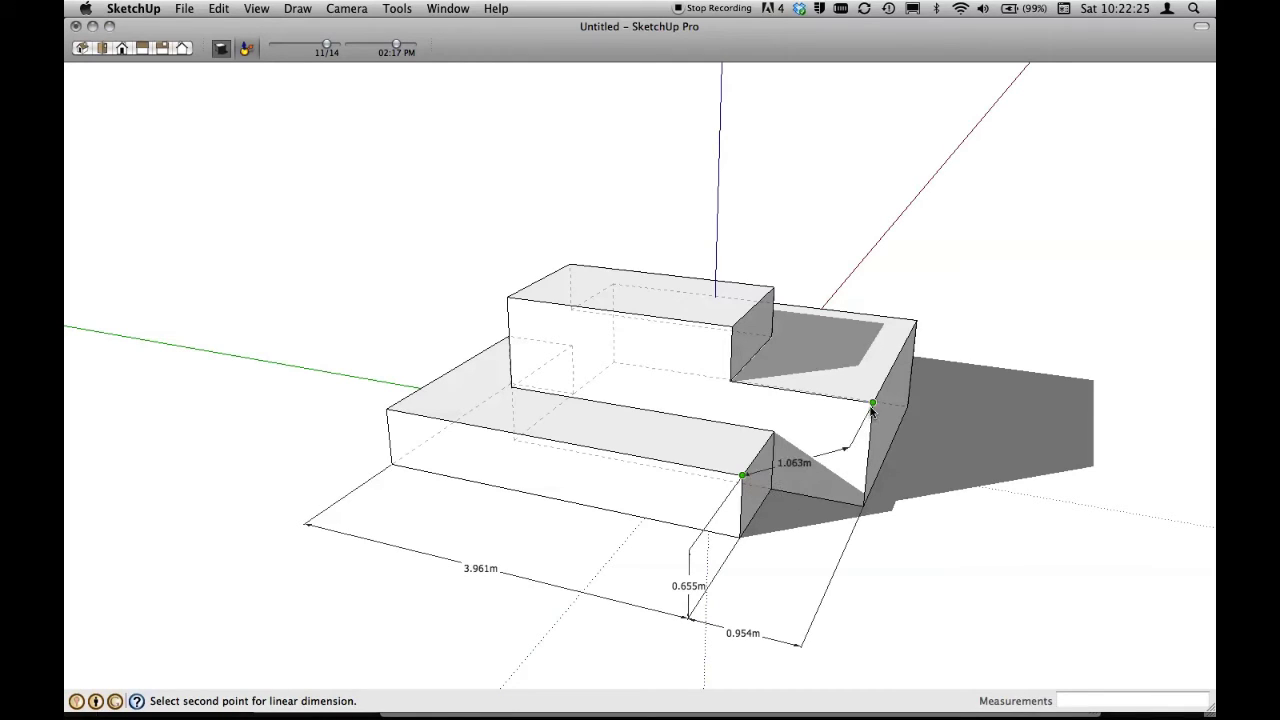
click(873, 403)
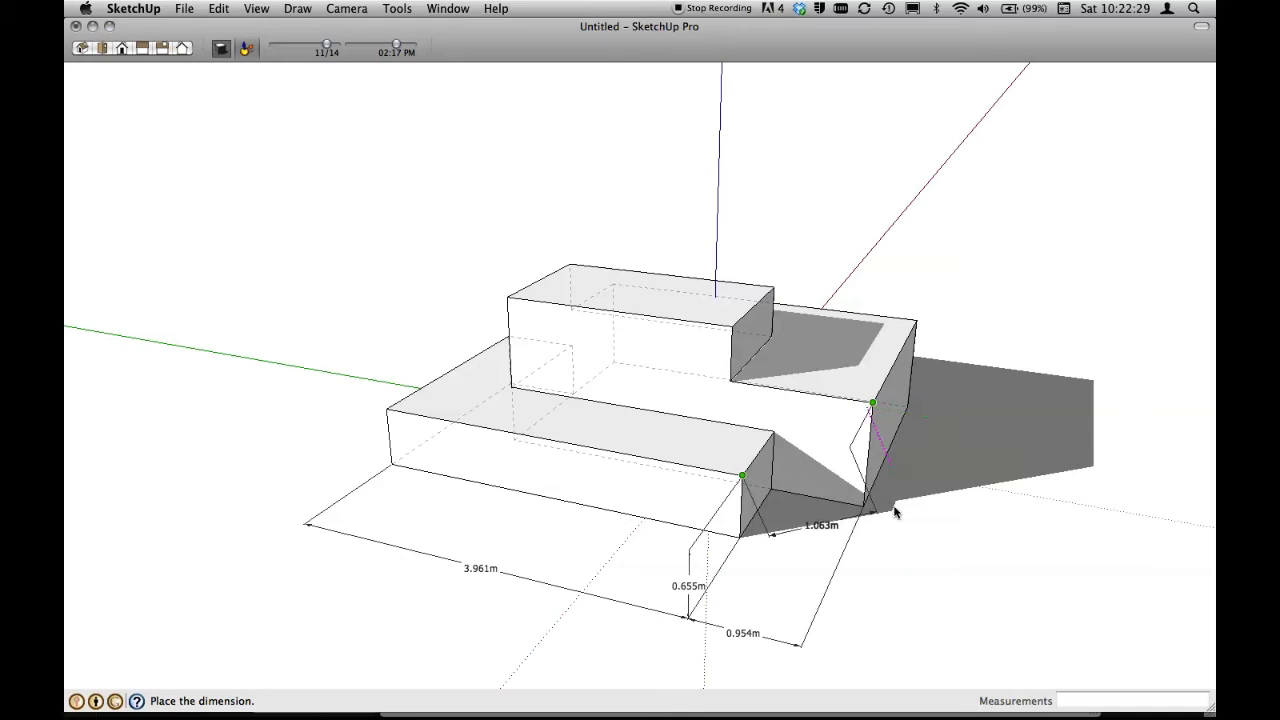
key(Escape)
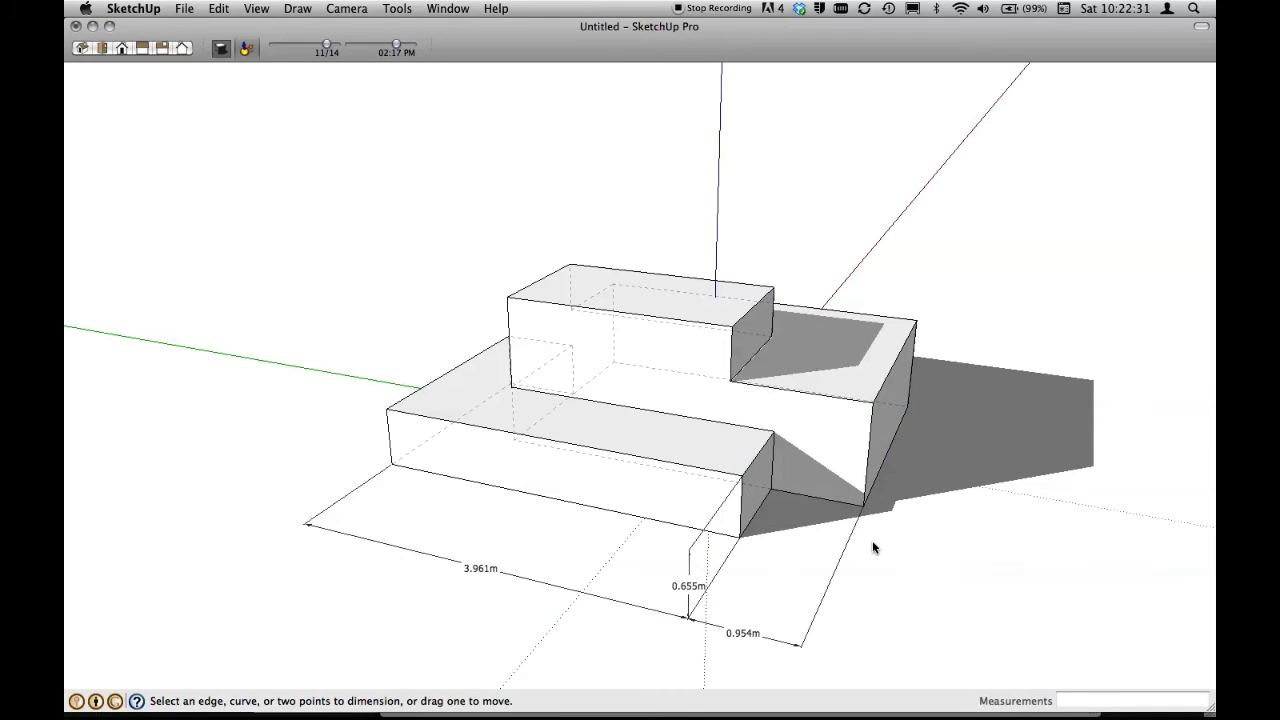
mouse_move(872, 540)
middle_down()
mouse_move(883, 546)
mouse_move(883, 487)
mouse_move(737, 266)
mouse_move(737, 420)
mouse_move(806, 486)
mouse_move(855, 470)
middle_up()
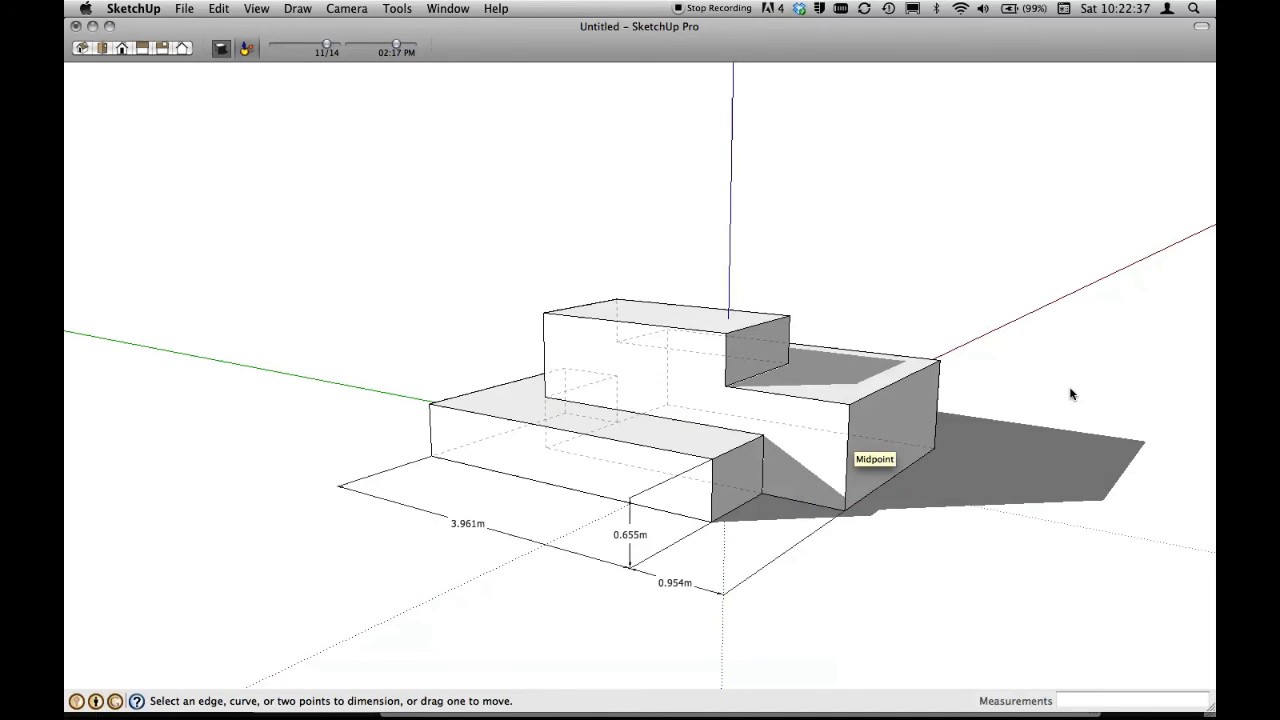
Orbit to the model's front side and bring up the advanced camera options.
mouse_move(1070, 394)
middle_down()
mouse_move(928, 372)
mouse_move(957, 400)
middle_up()
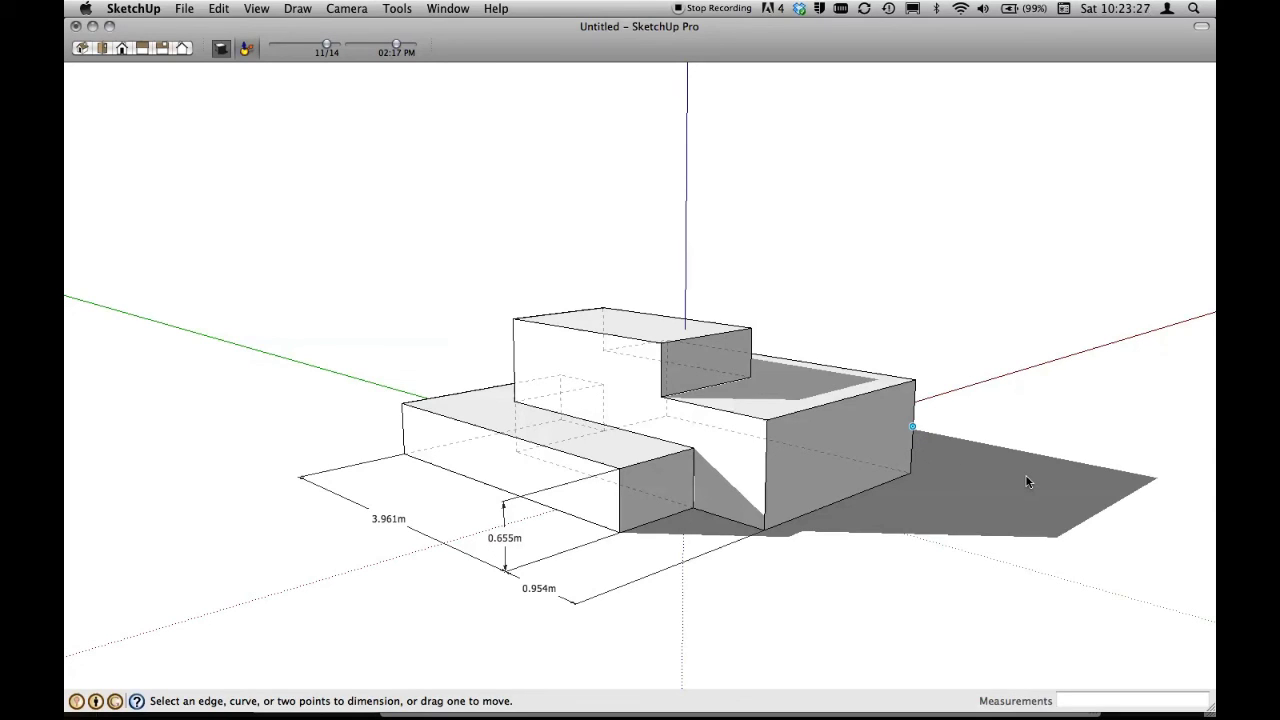
click(363, 13)
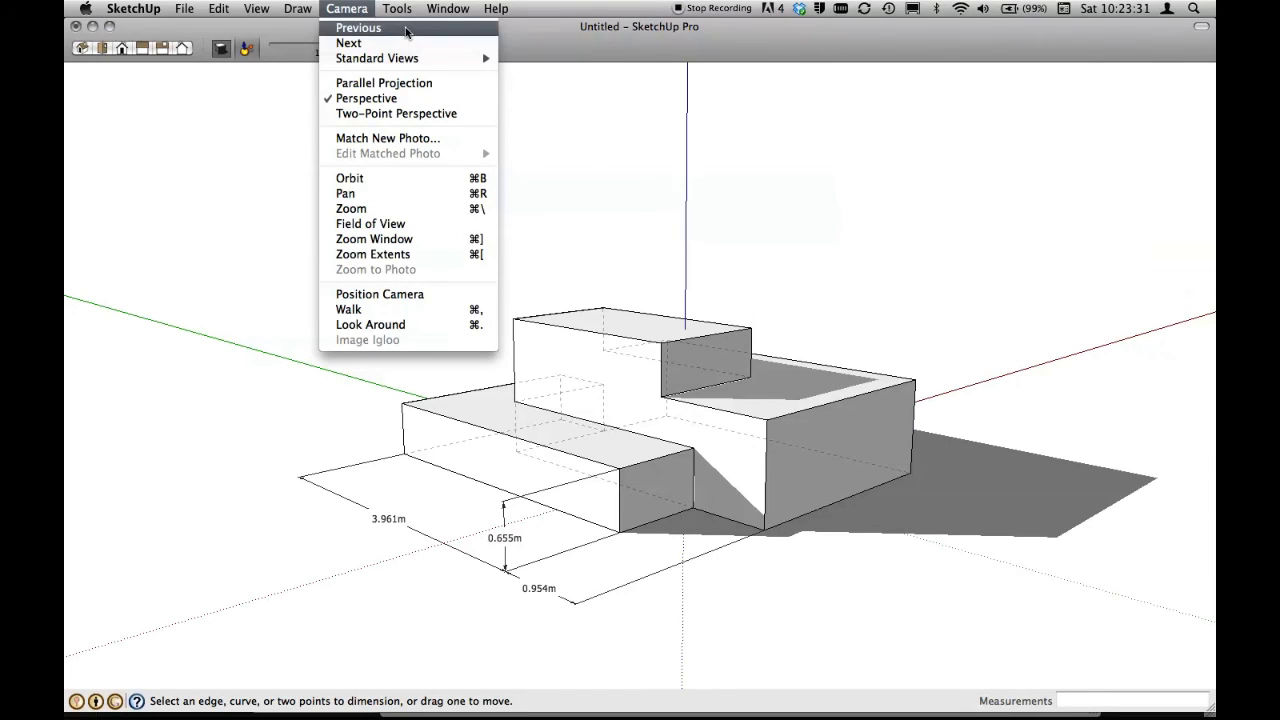
mouse_move(397, 8)
mouse_move(457, 369)
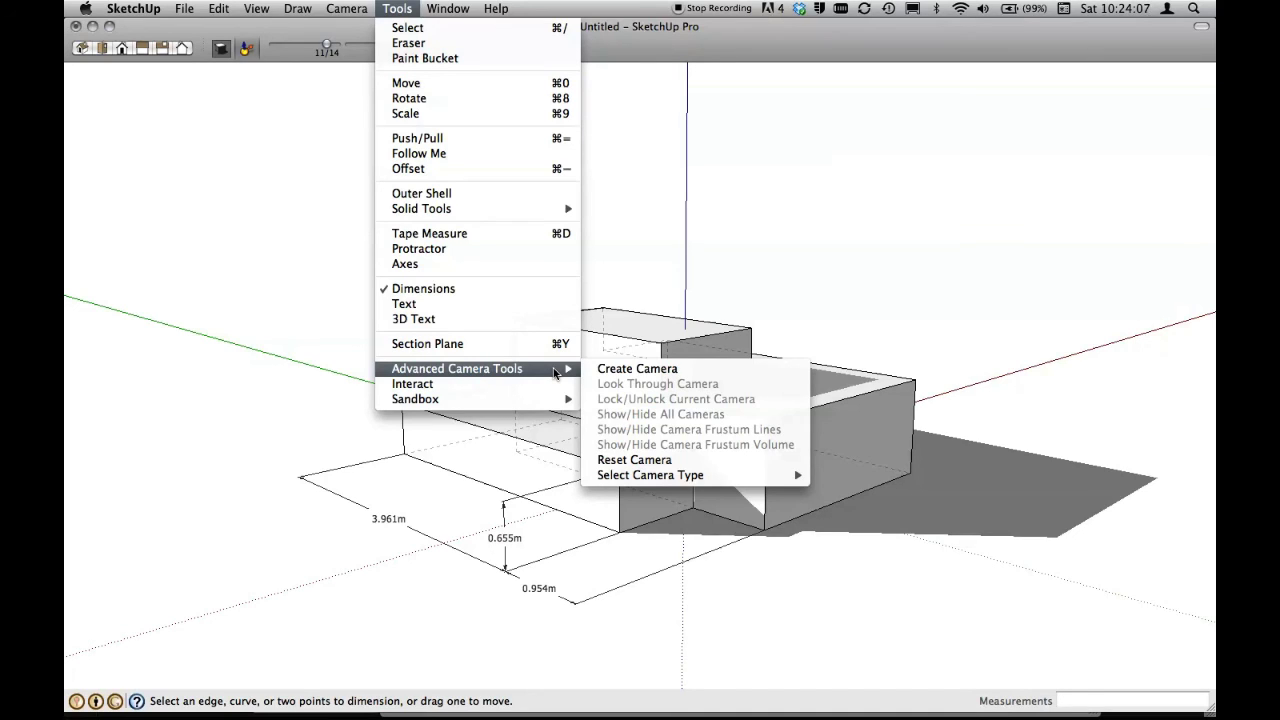
Close the open Tools menu, leaving the dimensioned three-block model in view.
click(593, 290)
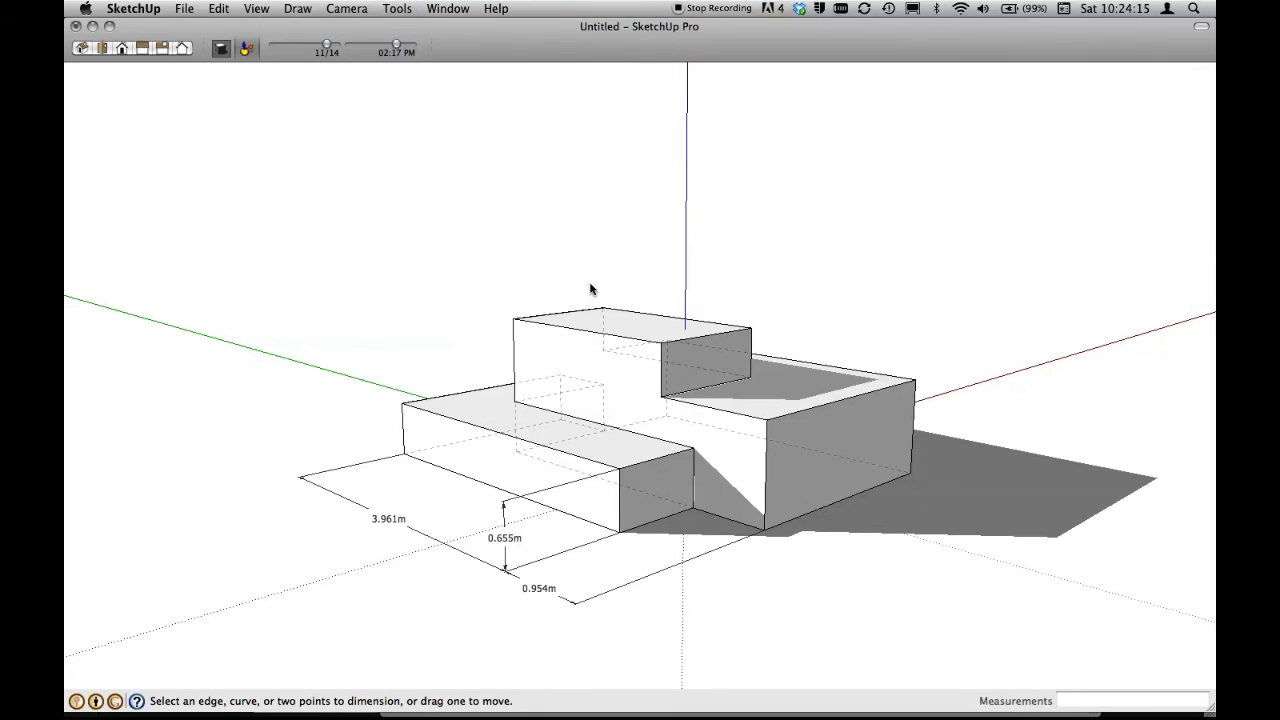